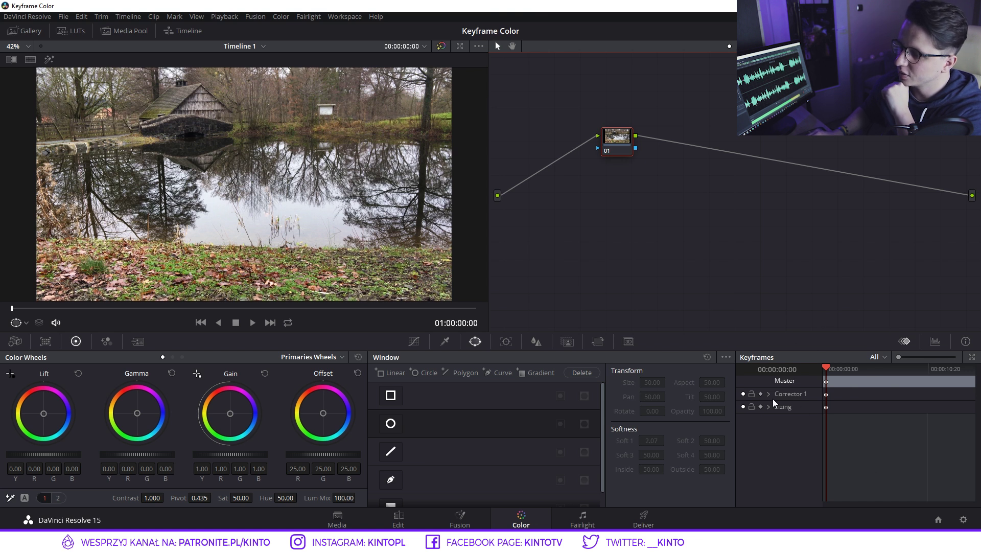
# Step: Preview the pond clip, add serial node 02 after node 01 with Alt+S and shift it right
pyautogui.moveTo(828, 372); pyautogui.dragTo(814, 371)
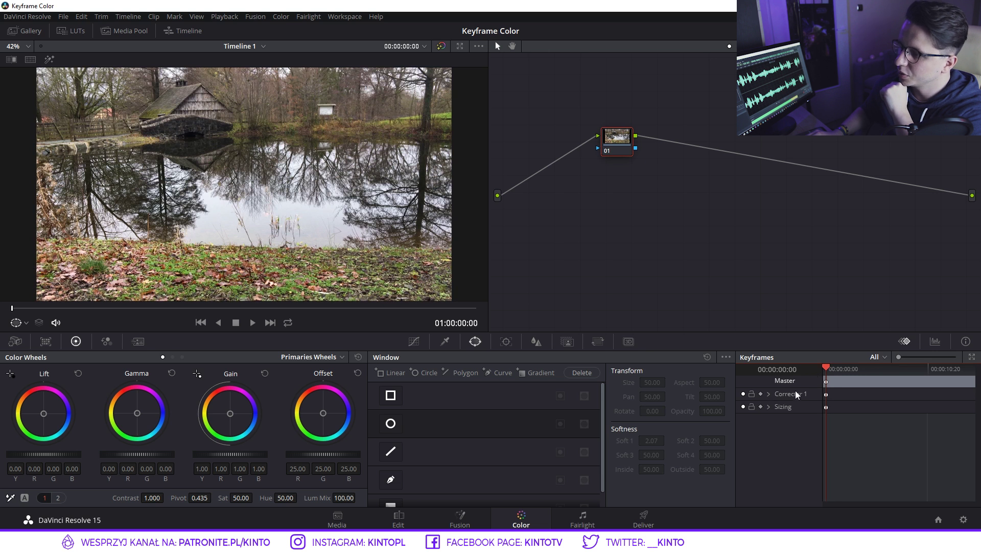
pyautogui.click(637, 143)
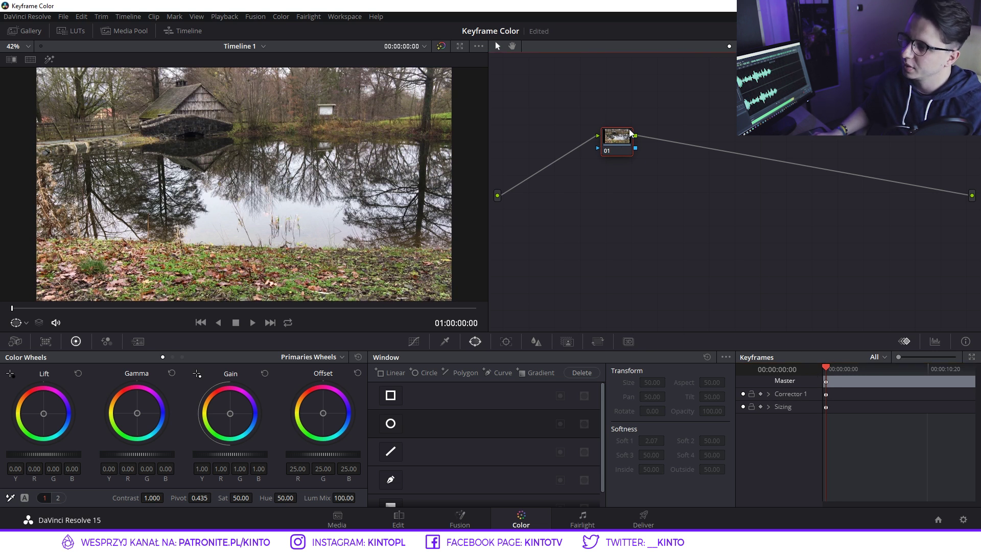
pyautogui.hotkey('alt', 's')
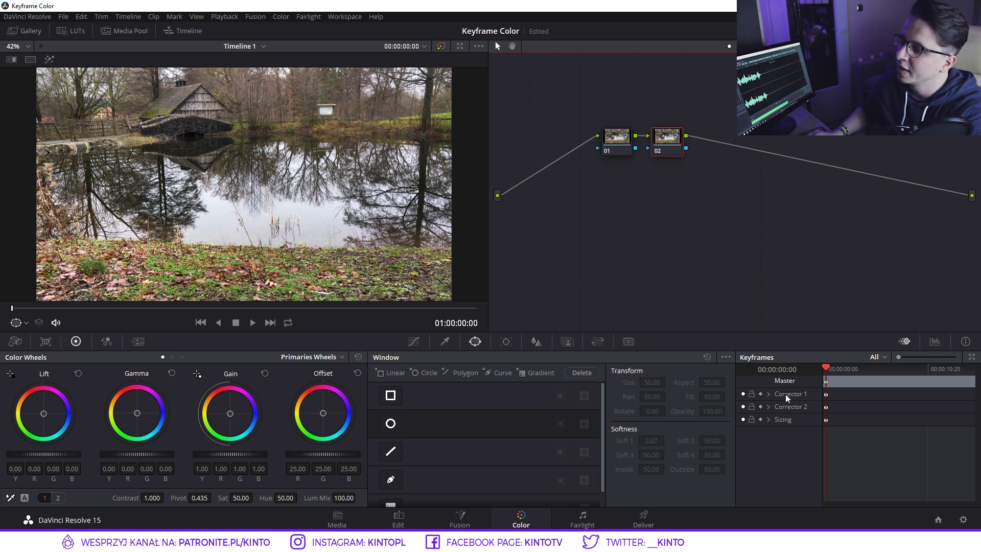
pyautogui.click(606, 147)
pyautogui.click(673, 138)
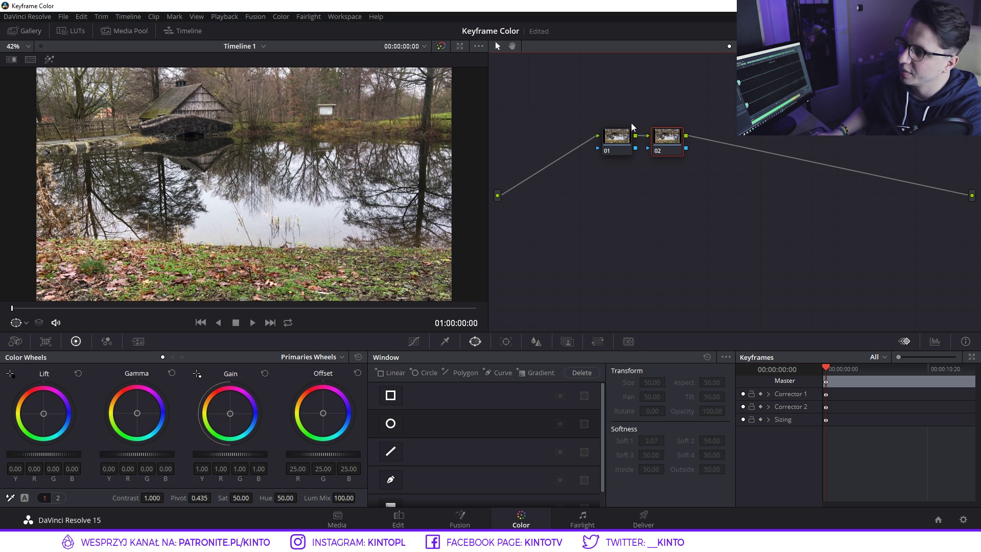
pyautogui.moveTo(667, 138); pyautogui.dragTo(683, 137)
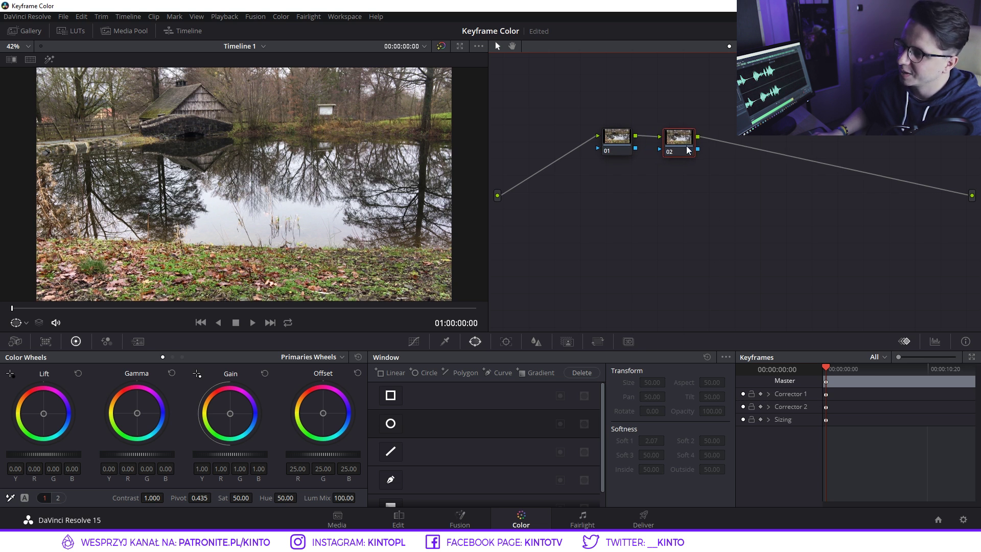
# Step: Expand Corrector 2's keyframe tracks and move the playhead to 00:00:03:03
pyautogui.click(768, 407)
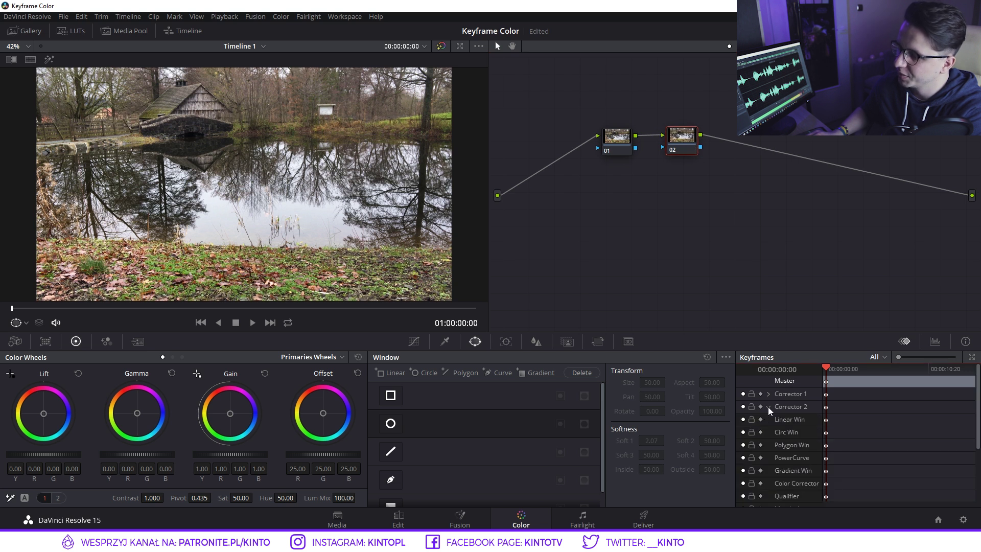
pyautogui.scroll(-1, 796, 419)
pyautogui.scroll(-1, 796, 418)
pyautogui.scroll(-1, 788, 486)
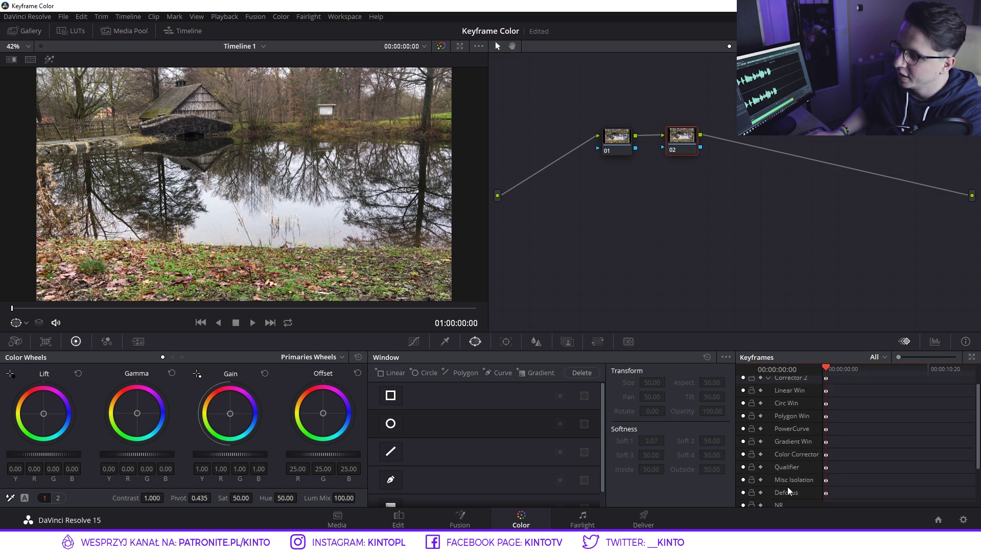
pyautogui.scroll(-1, 792, 440)
pyautogui.scroll(-1, 797, 450)
pyautogui.scroll(-1, 797, 463)
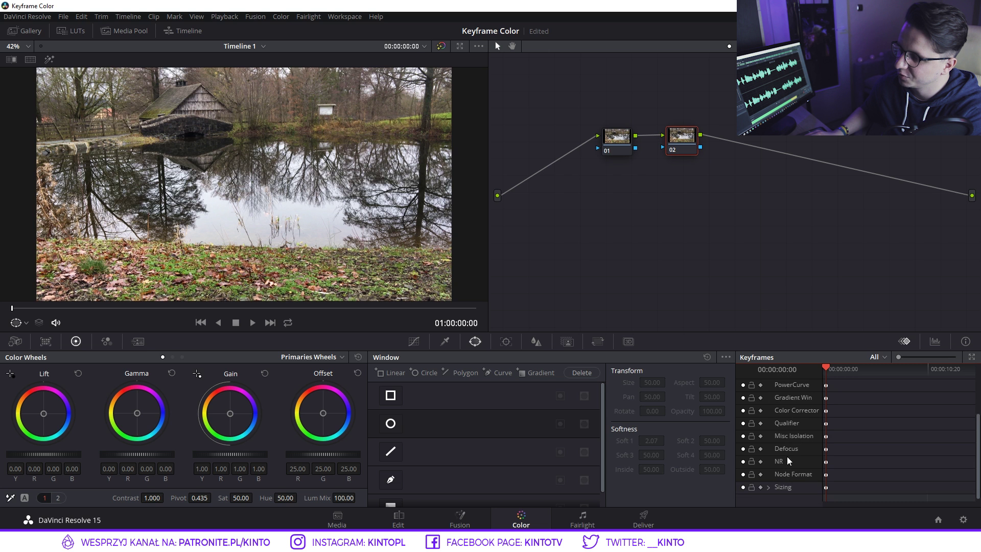
pyautogui.scroll(1, 785, 465)
pyautogui.scroll(1, 782, 458)
pyautogui.scroll(2, 782, 458)
pyautogui.scroll(1, 781, 452)
pyautogui.scroll(1, 781, 453)
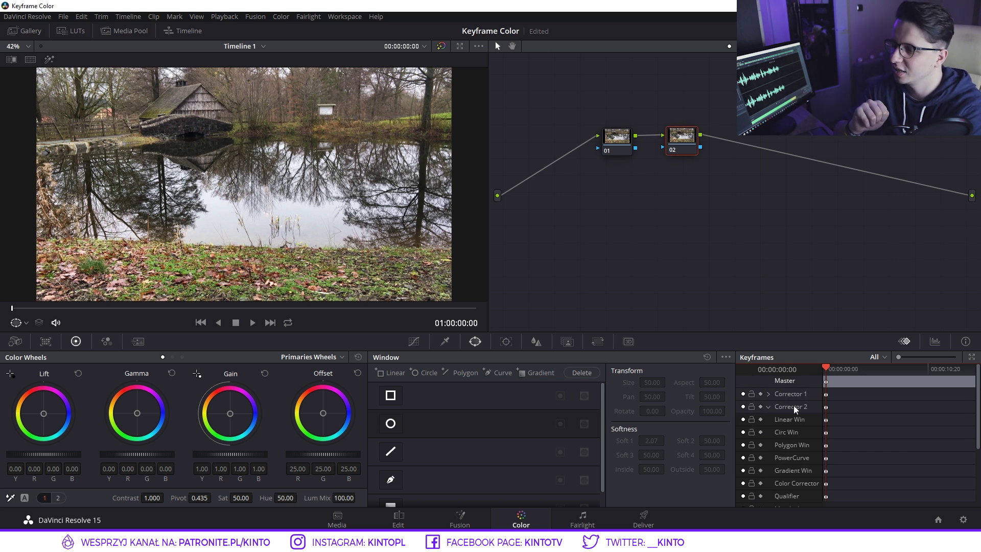
pyautogui.moveTo(831, 375); pyautogui.dragTo(856, 372)
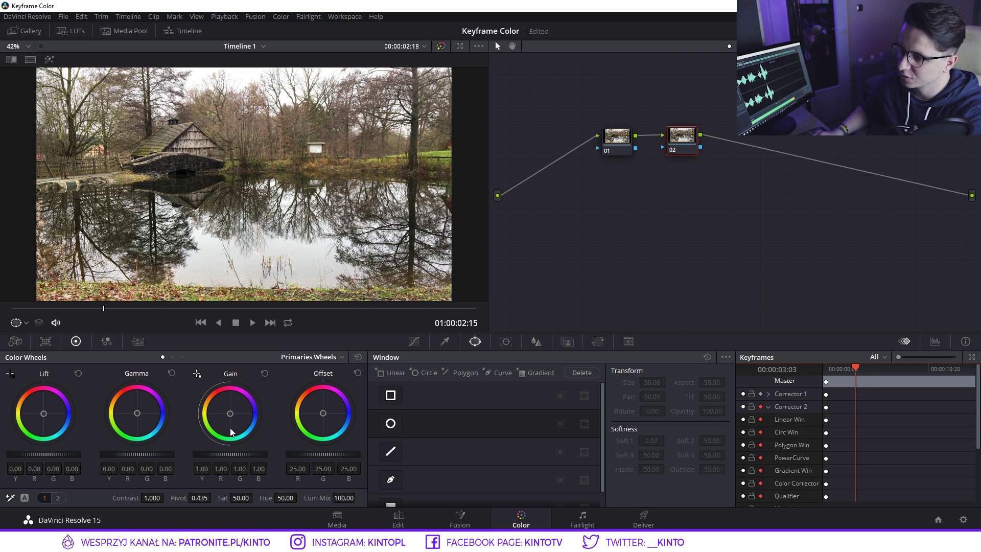
pyautogui.moveTo(230, 413); pyautogui.dragTo(244, 402)
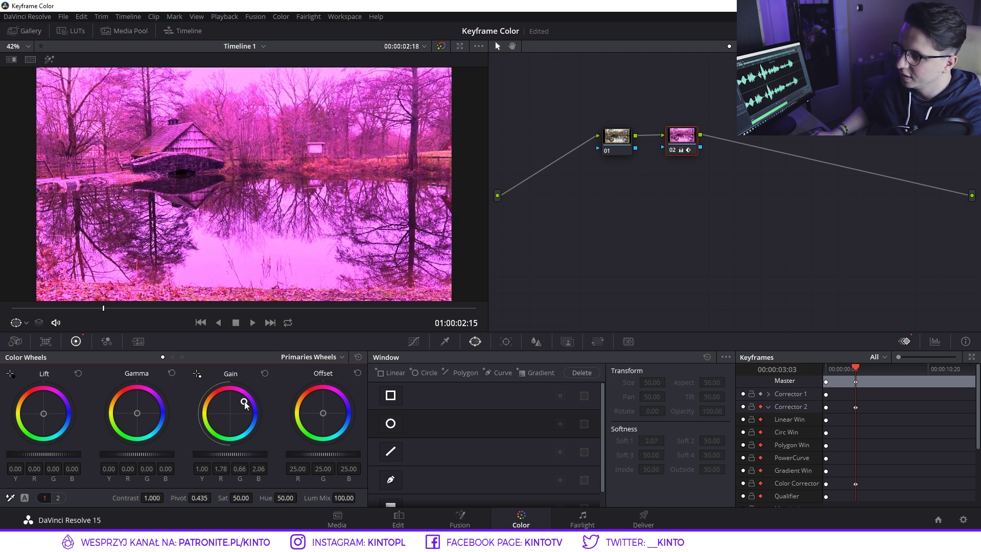
pyautogui.scroll(-1, 858, 473)
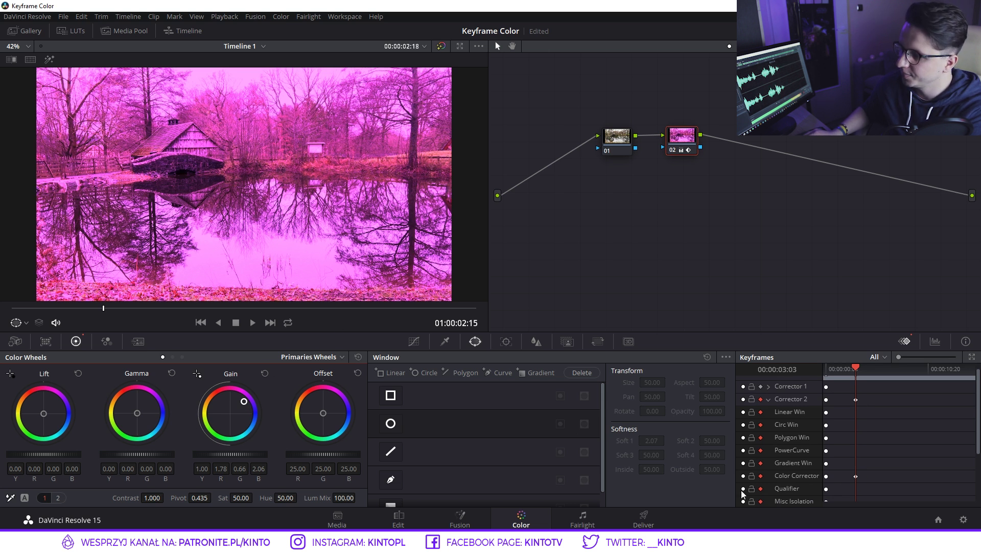
pyautogui.scroll(-1, 848, 480)
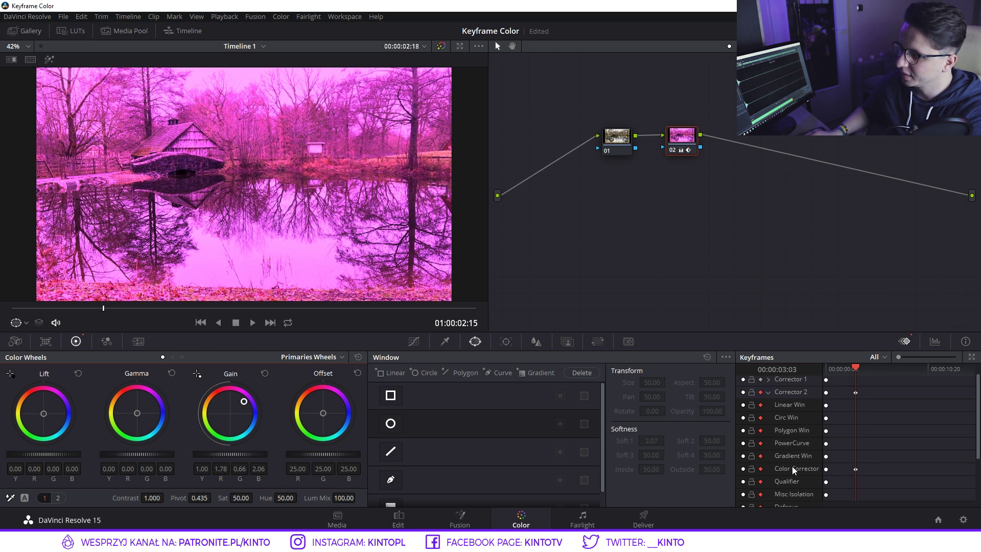
pyautogui.click(761, 396)
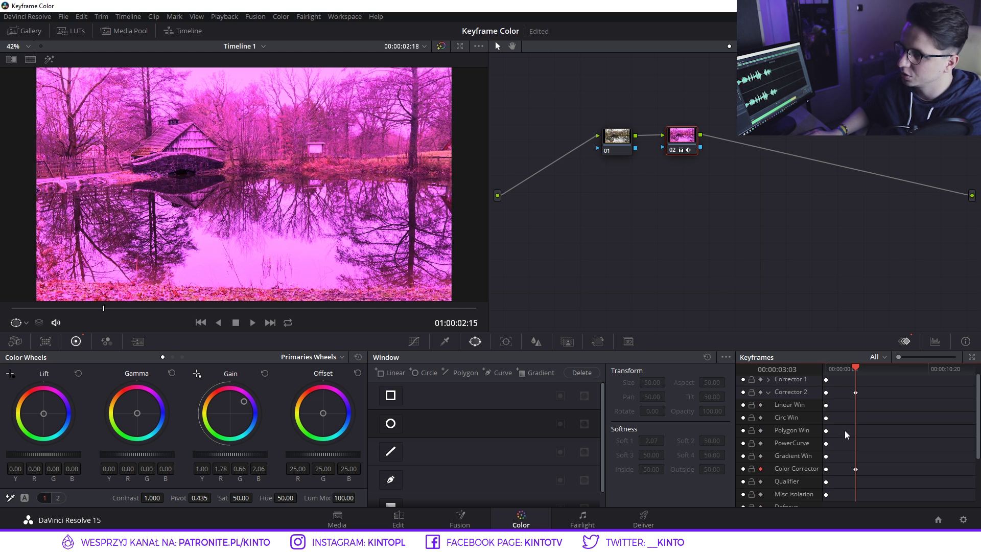
pyautogui.click(880, 374)
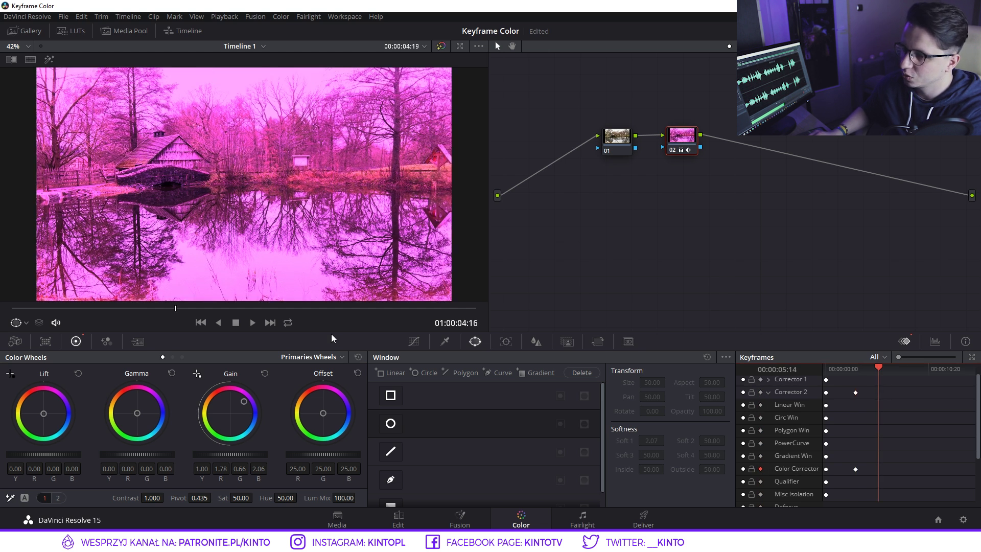
pyautogui.moveTo(237, 402); pyautogui.dragTo(228, 391)
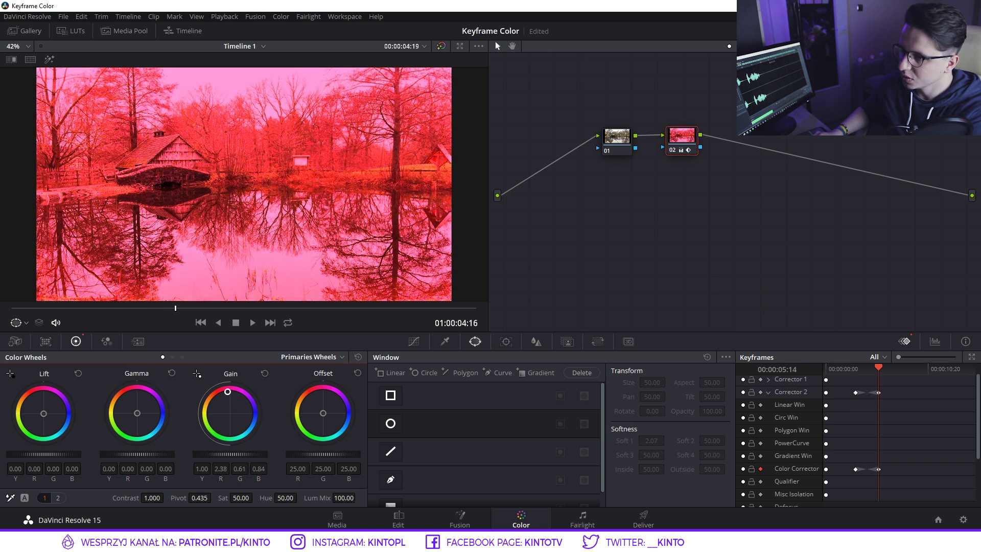
pyautogui.moveTo(876, 370); pyautogui.dragTo(813, 376)
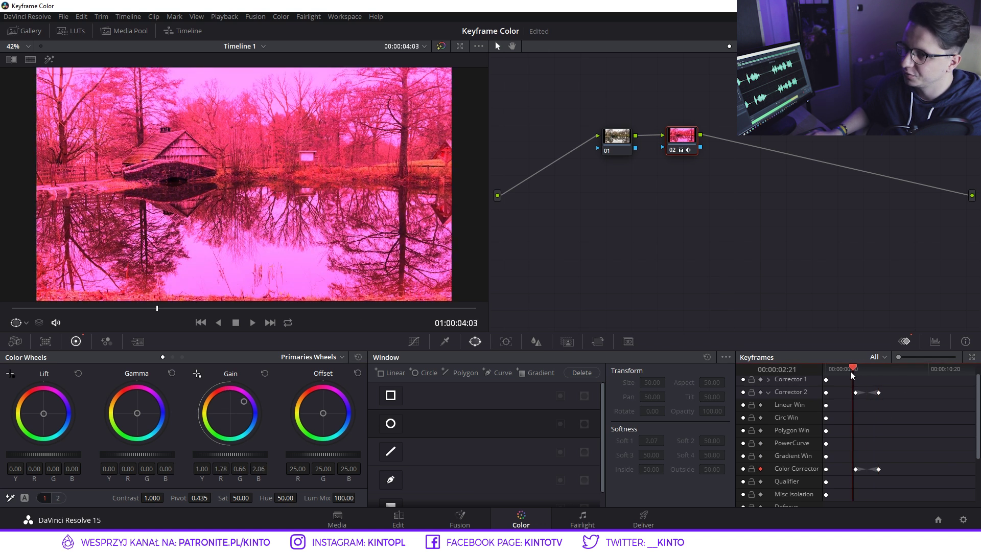
pyautogui.click(845, 370)
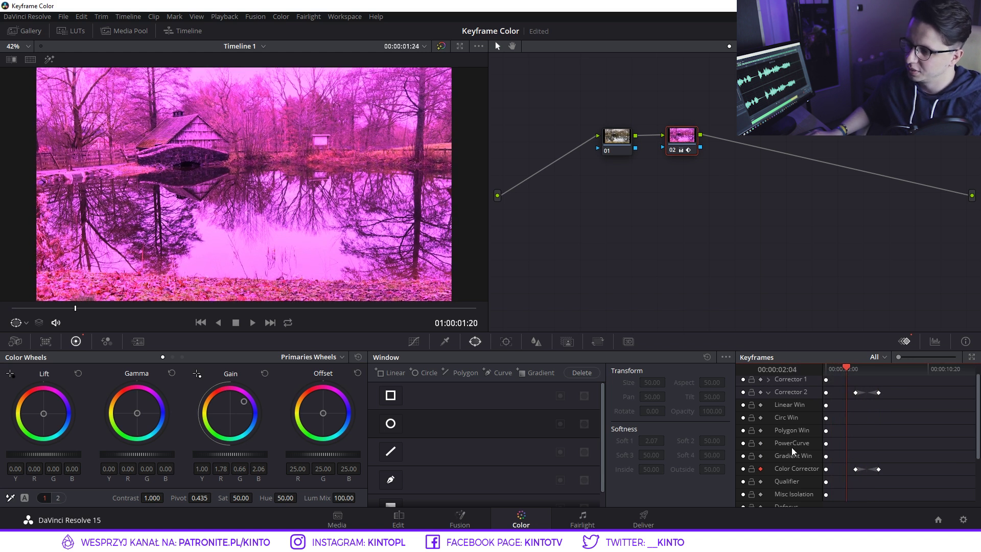
pyautogui.hotkey('ctrl', 'z')
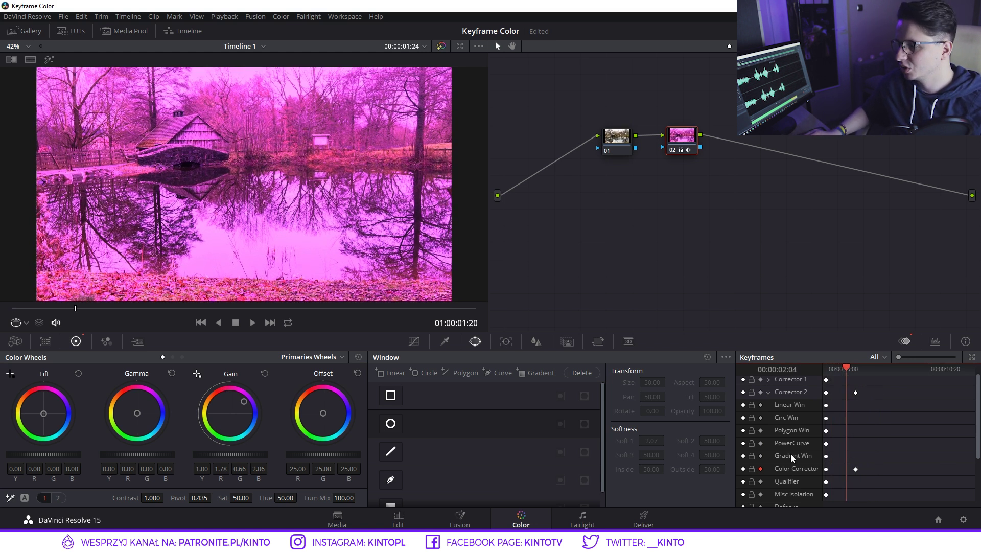
pyautogui.hotkey('ctrl', 'z')
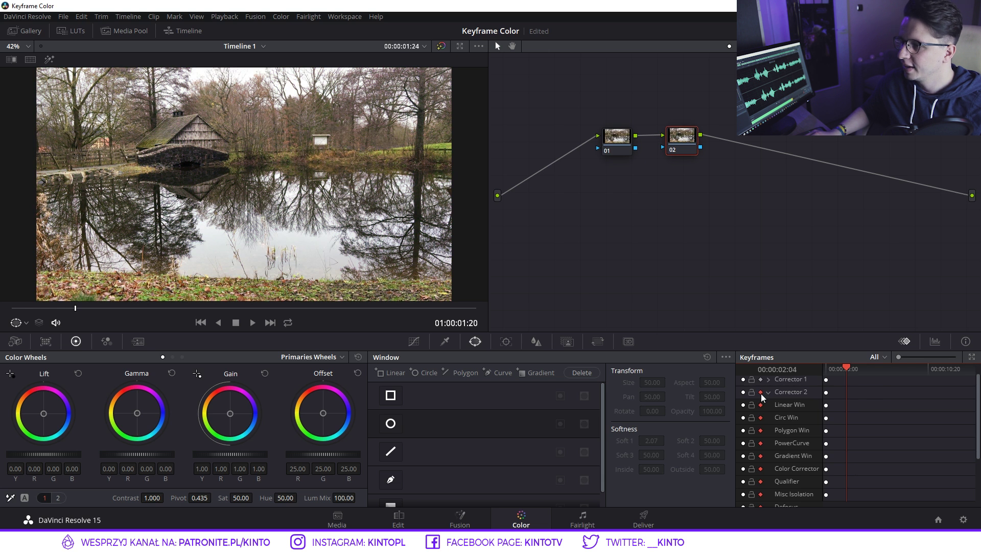
# Step: Collapse node 02's keyframe tracks and undo to remove node 02
pyautogui.click(768, 393)
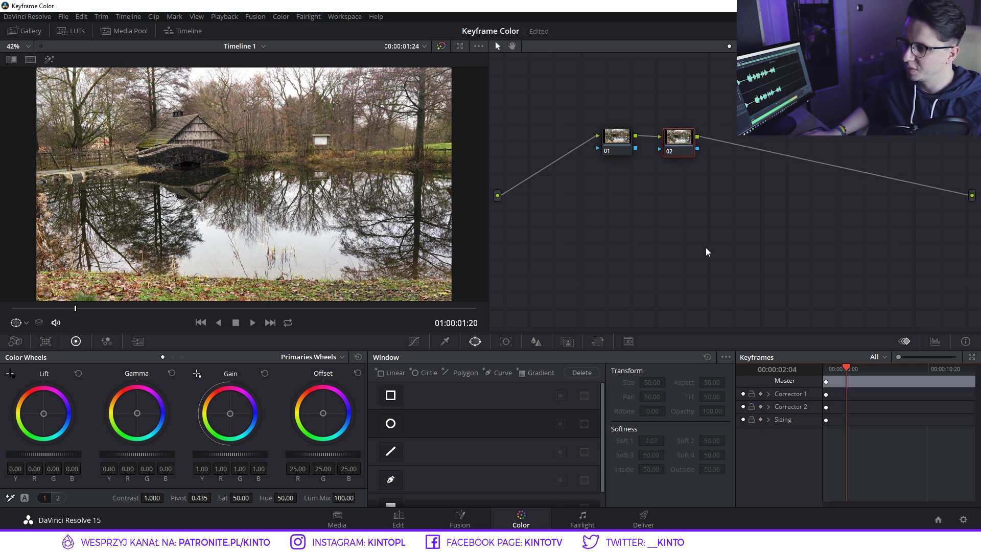
pyautogui.hotkey('ctrl', 'z')
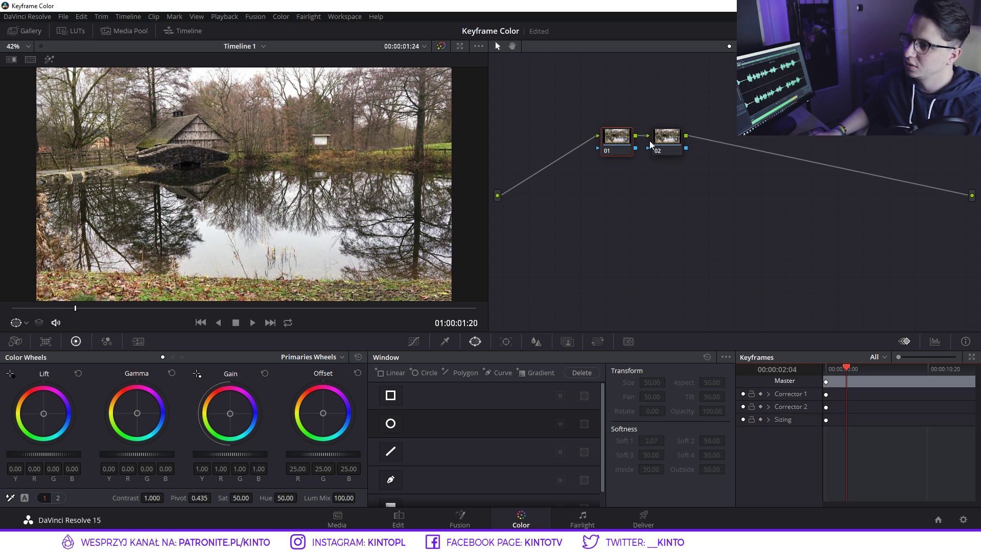
pyautogui.hotkey('ctrl', 'z')
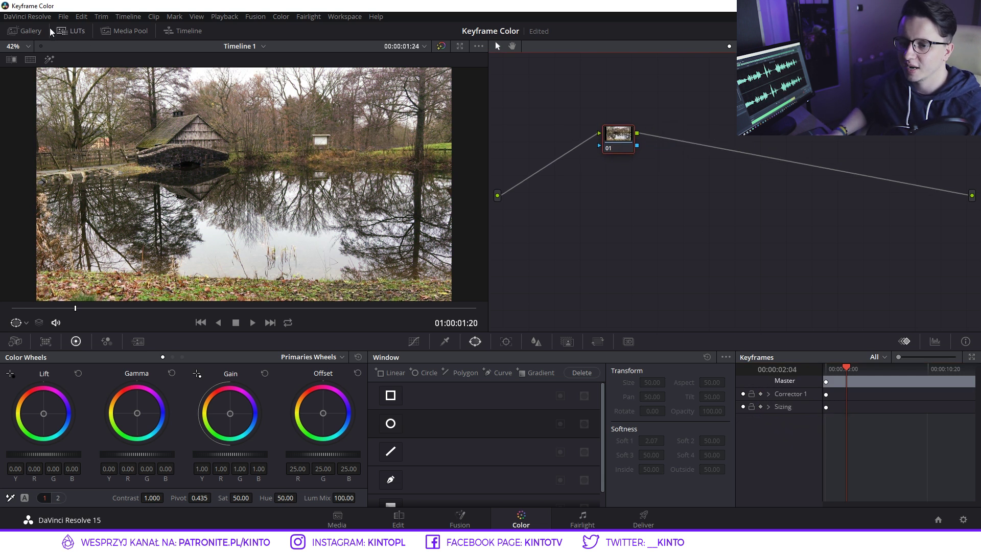
# Step: Switch the primaries to bars and grade node 01 with Gain Y 1.17 and Lift Y -0.03
pyautogui.moveTo(75, 311); pyautogui.dragTo(106, 315)
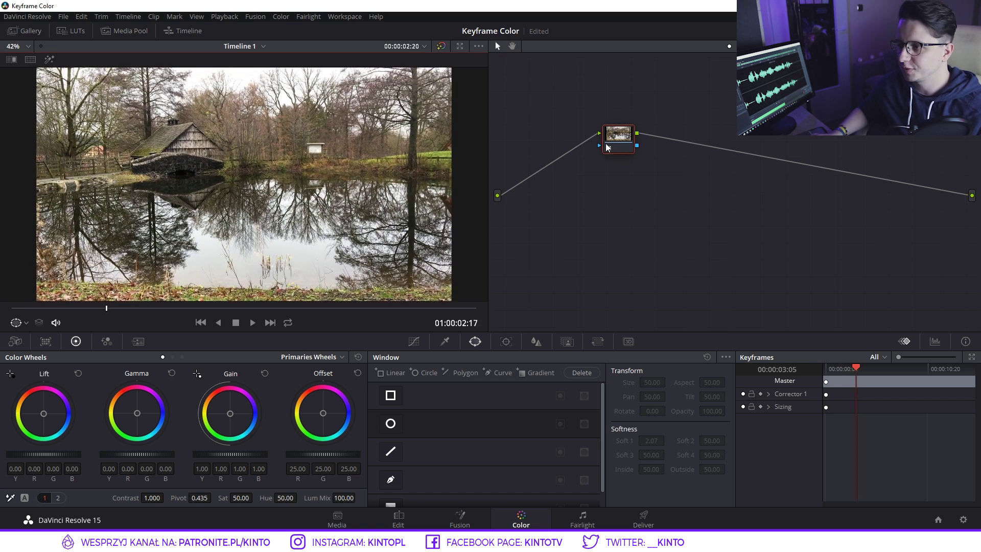
pyautogui.moveTo(619, 135); pyautogui.dragTo(562, 134)
pyautogui.click(327, 358)
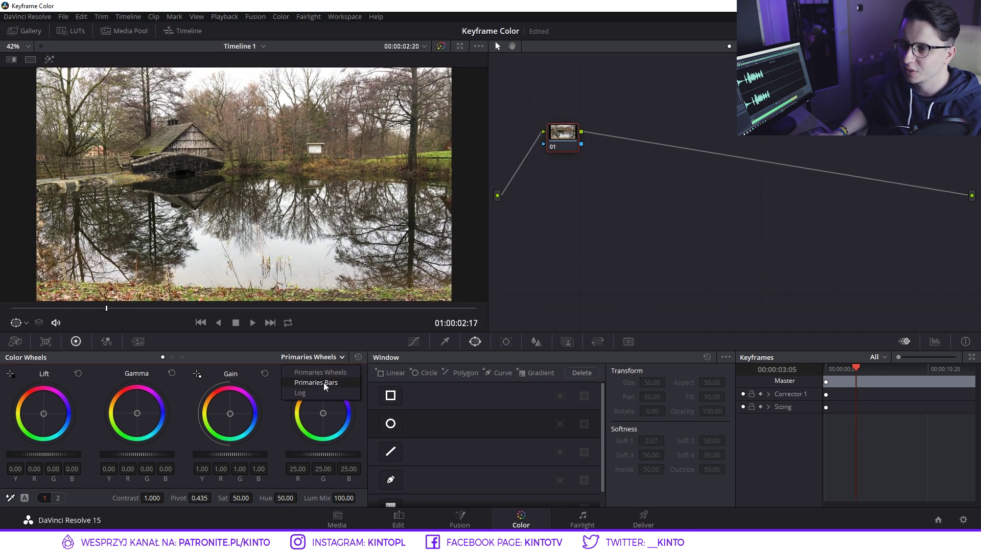
pyautogui.click(323, 383)
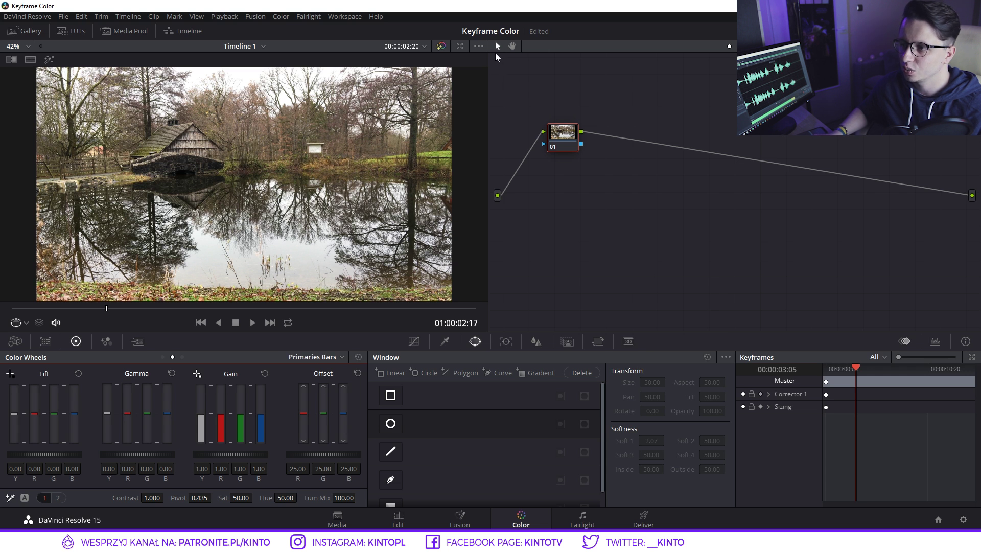
pyautogui.click(497, 56)
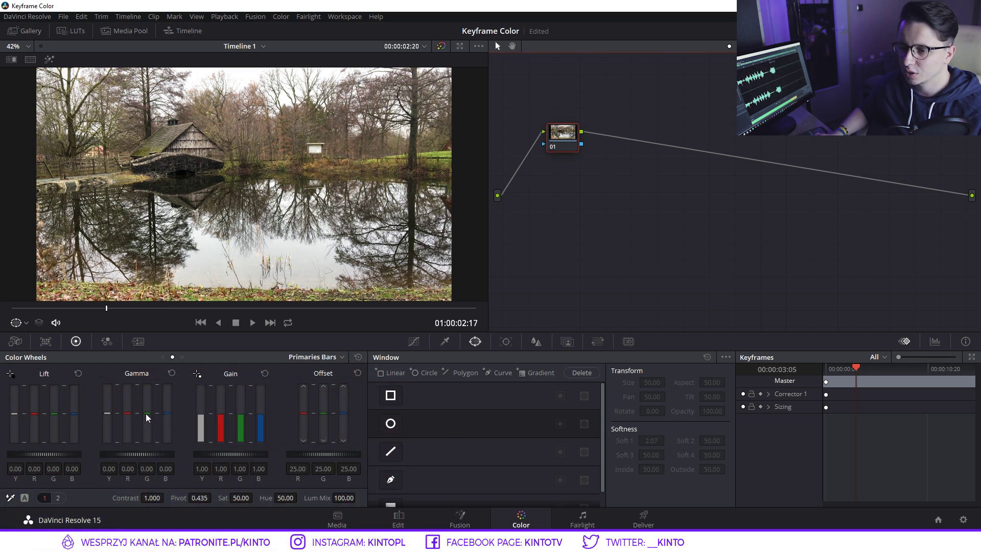
pyautogui.moveTo(200, 415)
pyautogui.mouseDown()
pyautogui.moveTo(201, 406)
pyautogui.moveTo(200, 415)
pyautogui.mouseUp()
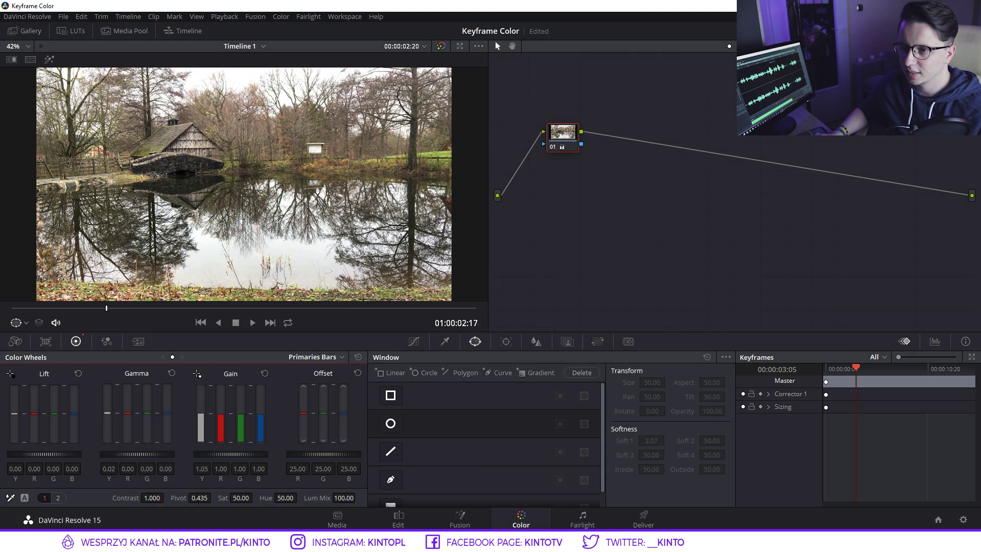
pyautogui.moveTo(15, 417); pyautogui.dragTo(14, 413)
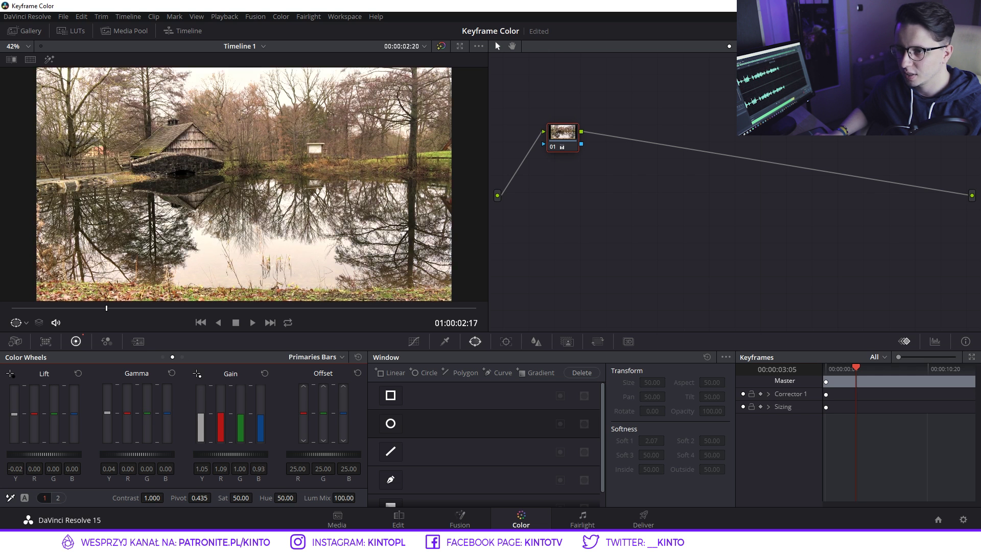
# Step: Add serial node 02 after node 01 and position it in the graph
pyautogui.click(564, 134)
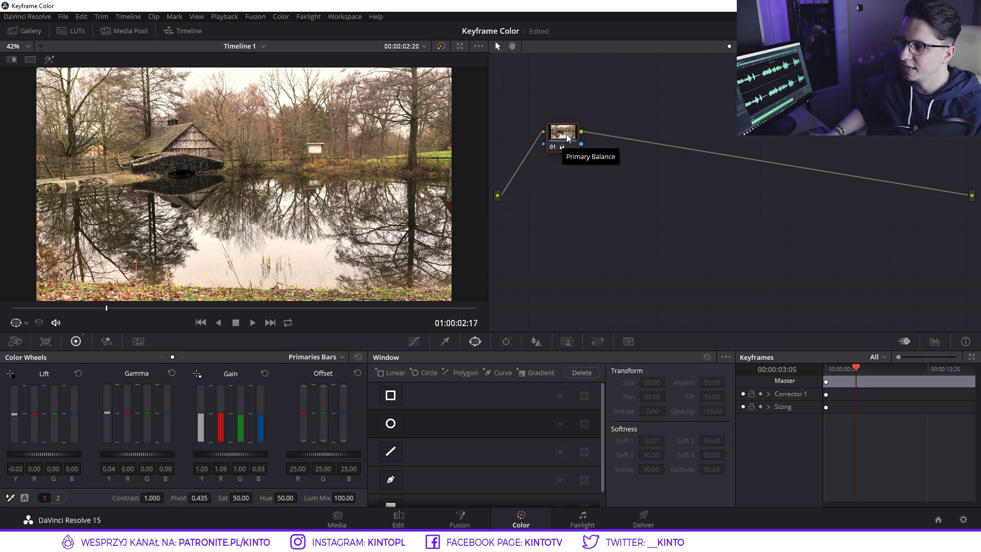
pyautogui.hotkey('alt', 's')
pyautogui.moveTo(634, 139); pyautogui.dragTo(636, 140)
pyautogui.click(563, 136)
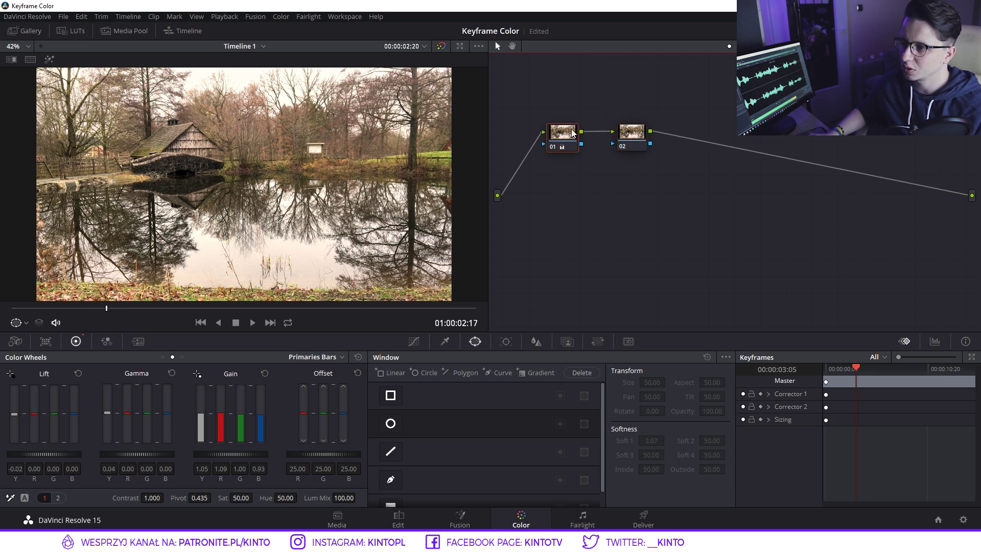
# Step: Give node 02 a dark, cold grade: Gain Y 0.82, Gain B 1.25, saturation 25
pyautogui.hotkey('ctrl', 'd')
pyautogui.moveTo(635, 136); pyautogui.dragTo(637, 138)
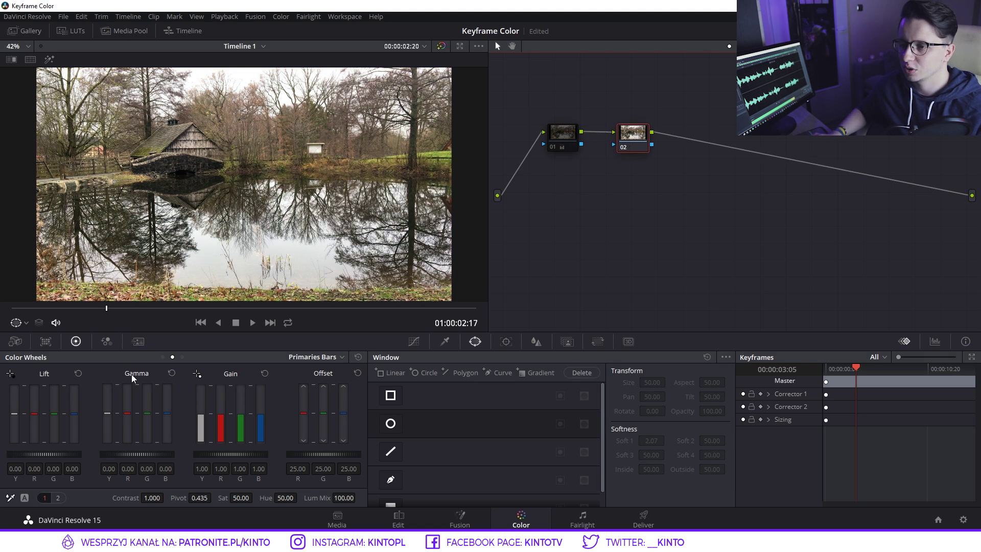
pyautogui.moveTo(14, 416); pyautogui.dragTo(14, 413)
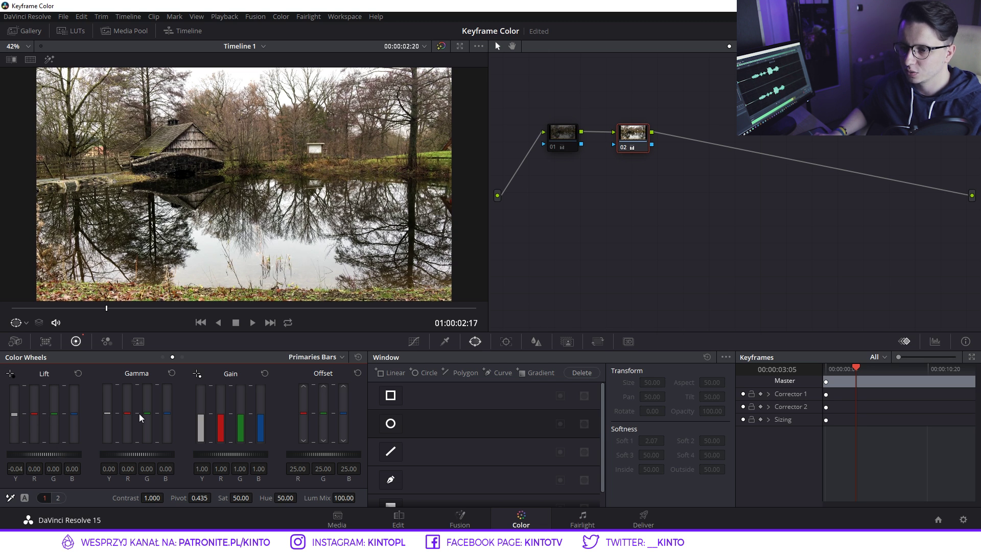
pyautogui.moveTo(106, 412); pyautogui.dragTo(105, 414)
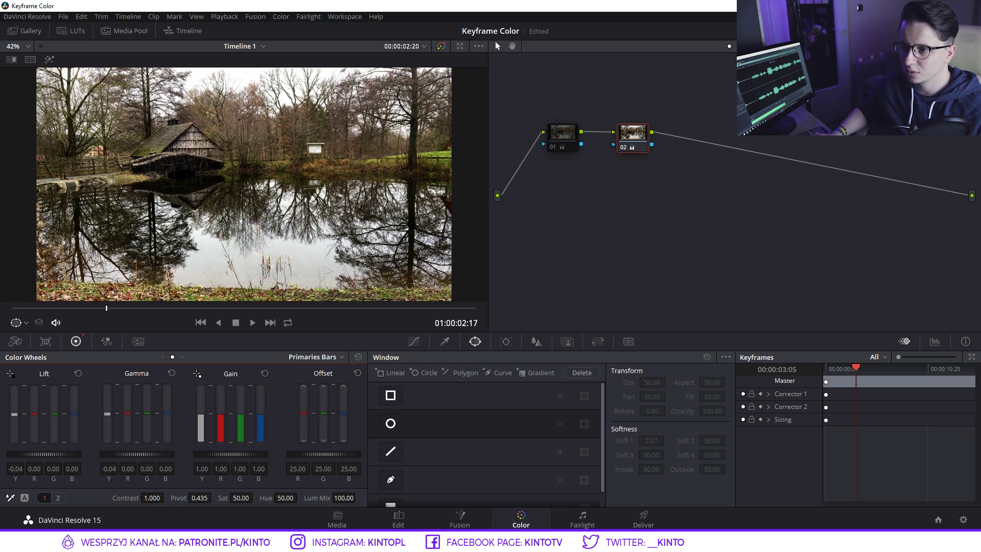
pyautogui.moveTo(202, 416); pyautogui.dragTo(203, 424)
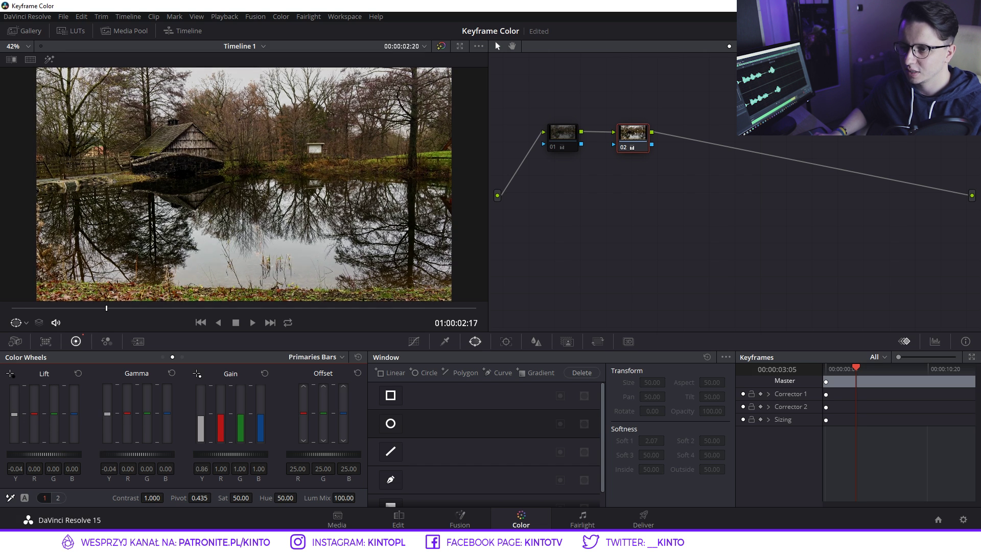
pyautogui.moveTo(261, 416); pyautogui.dragTo(261, 415)
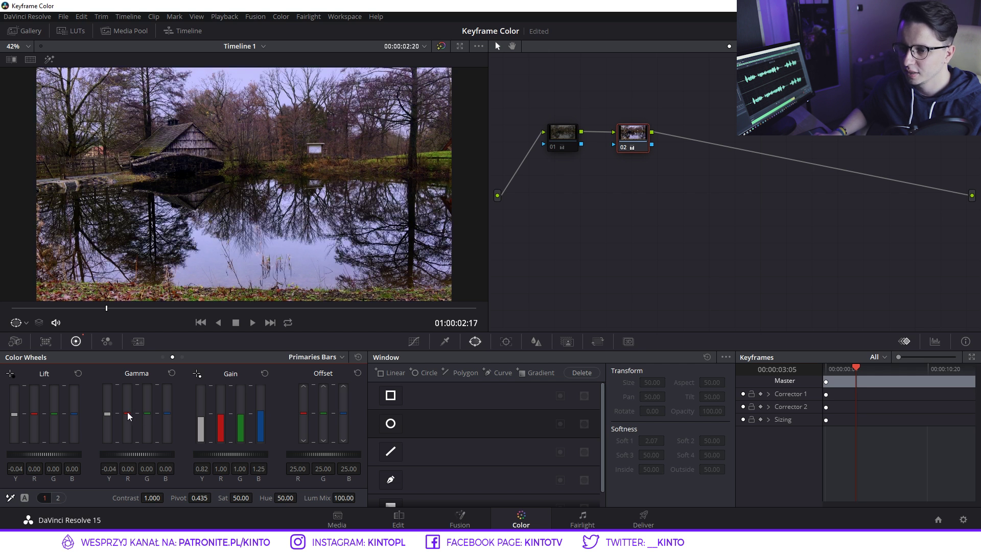
pyautogui.moveTo(127, 413); pyautogui.dragTo(128, 413)
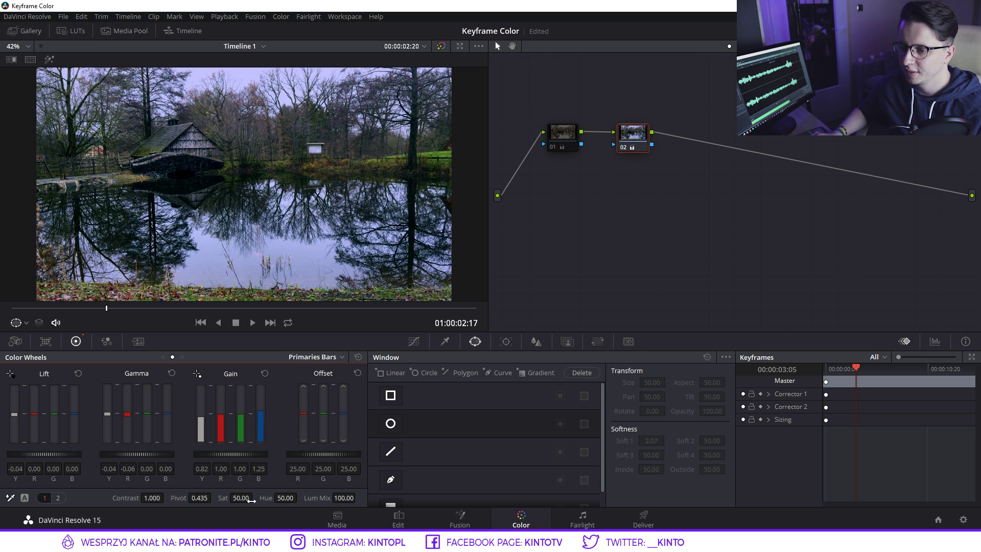
pyautogui.moveTo(256, 497); pyautogui.dragTo(256, 498)
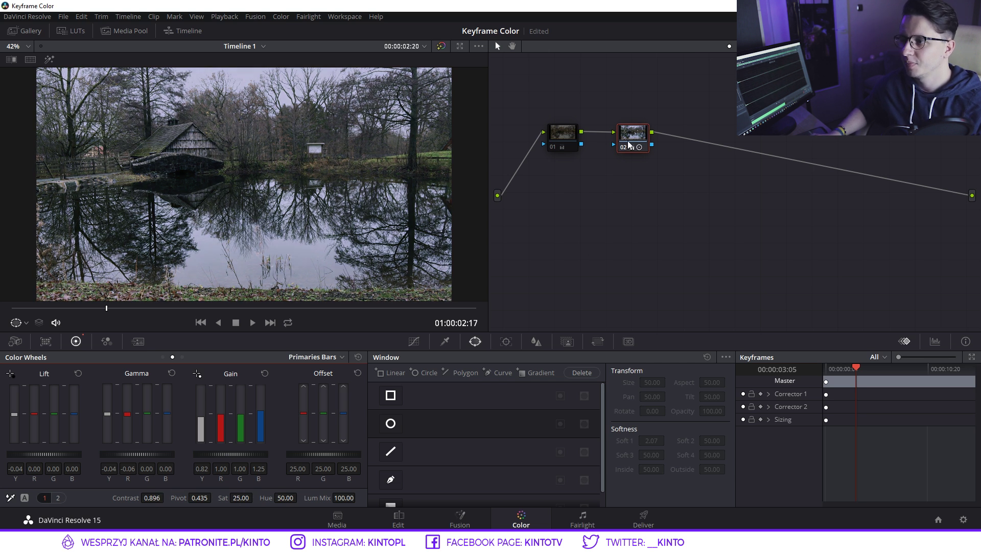
# Step: Toggle nodes 01 and 02 with Ctrl+D to compare grades, ending with both enabled
pyautogui.click(632, 134)
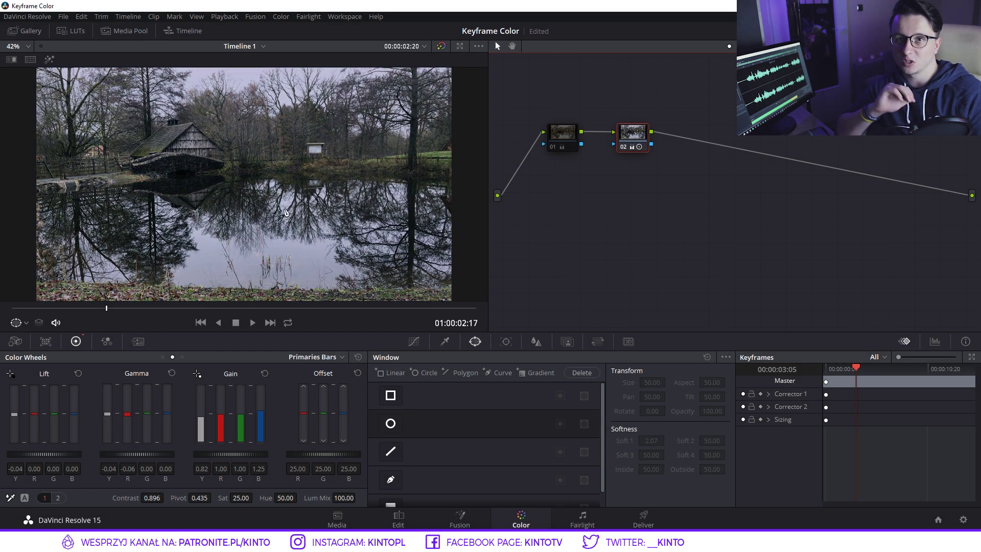
pyautogui.click(562, 134)
pyautogui.hotkey('ctrl', 'd')
pyautogui.click(638, 140)
pyautogui.hotkey('ctrl', 'd')
pyautogui.hotkey('ctrl', 'd')
pyautogui.hotkey('shift', ';')
pyautogui.click(648, 144)
pyautogui.hotkey('ctrl', 'd')
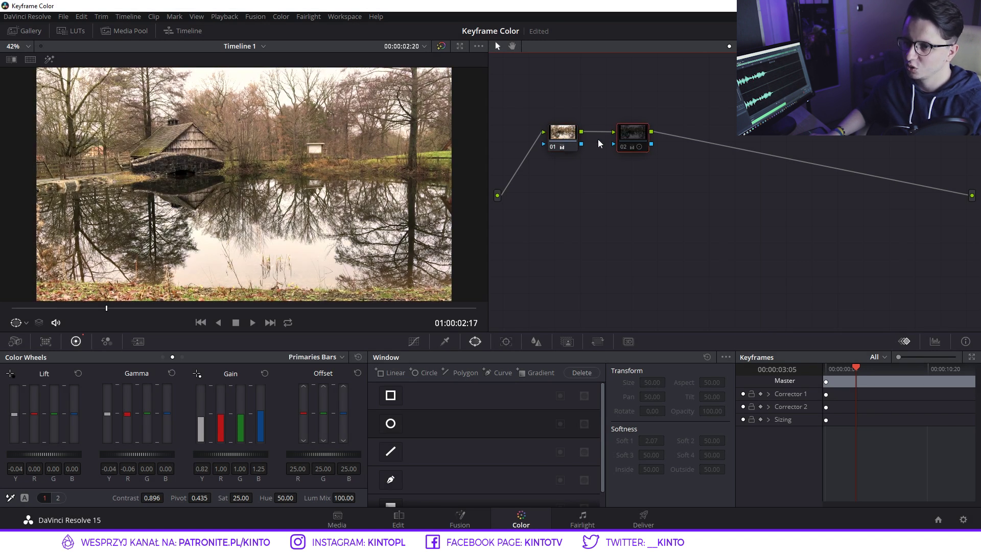
pyautogui.click(569, 139)
pyautogui.click(642, 142)
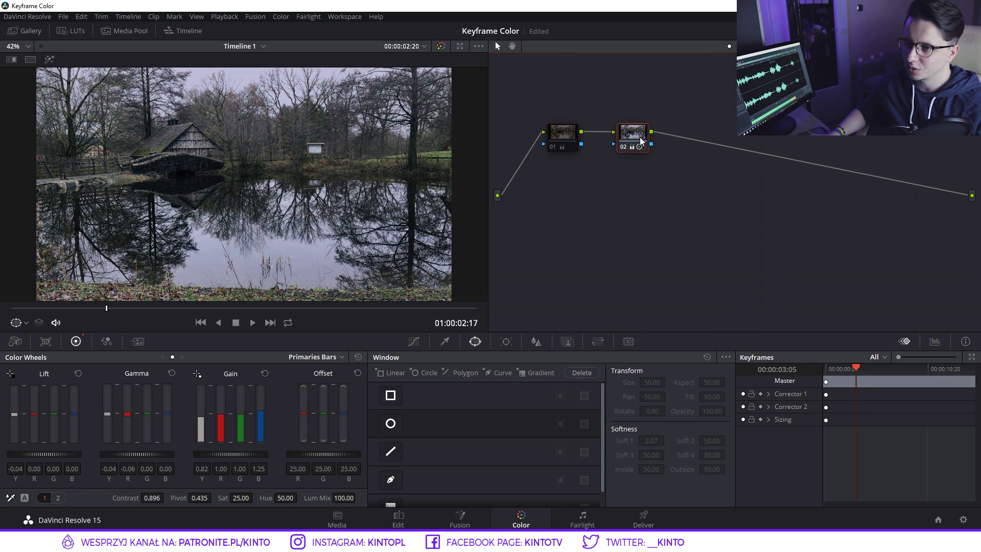
pyautogui.hotkey('ctrl', 'd')
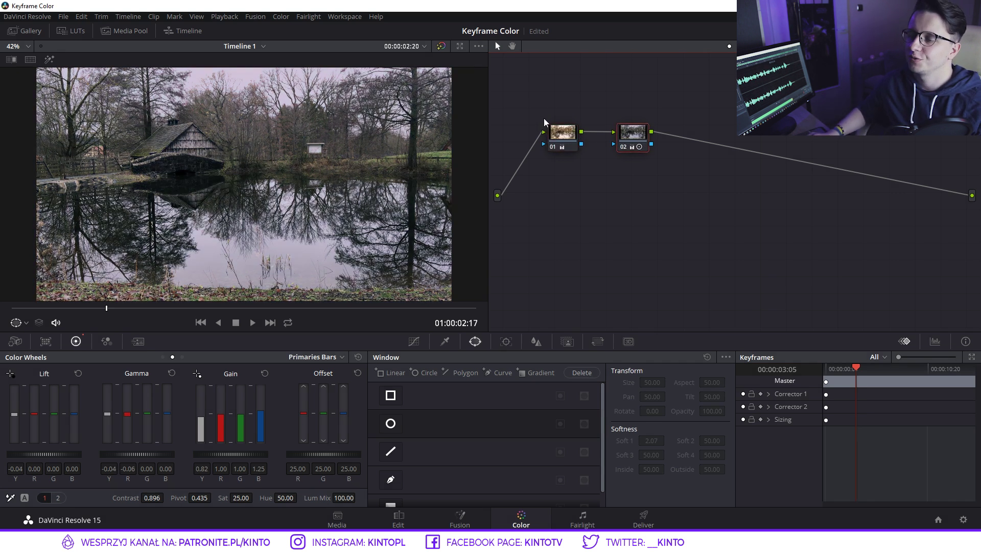
# Step: Show the node Key palette and rearrange nodes 01 and 02 in the graph
pyautogui.moveTo(630, 134); pyautogui.dragTo(641, 137)
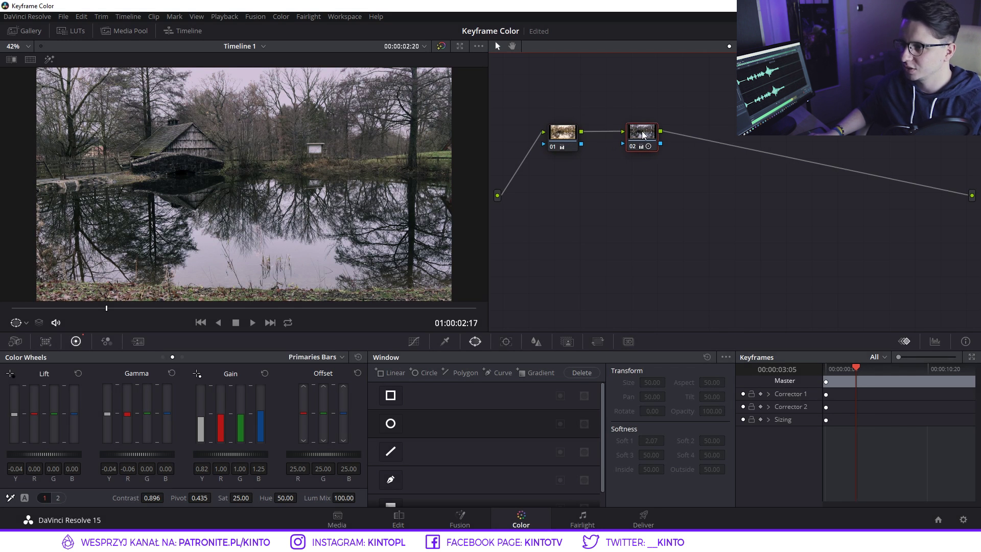
pyautogui.click(568, 342)
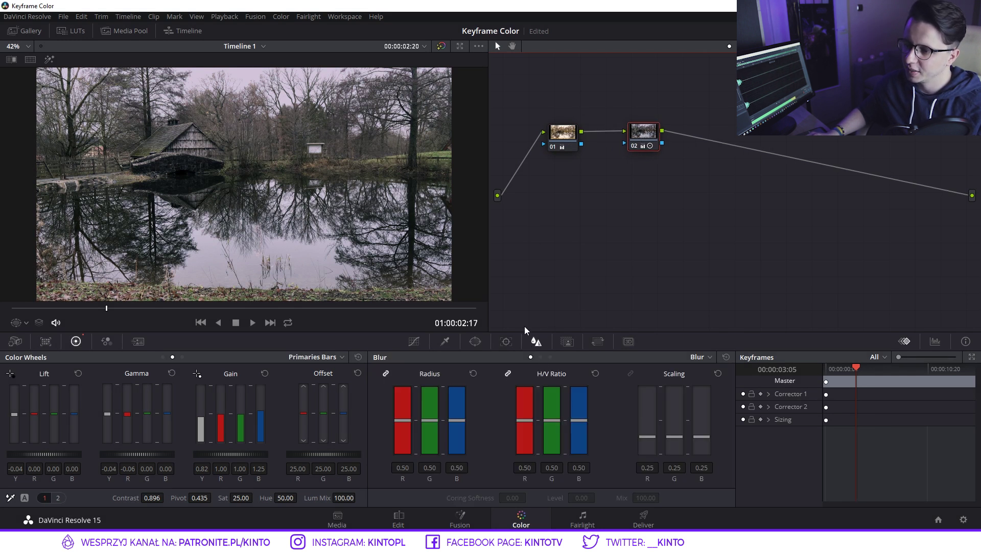
pyautogui.click(568, 344)
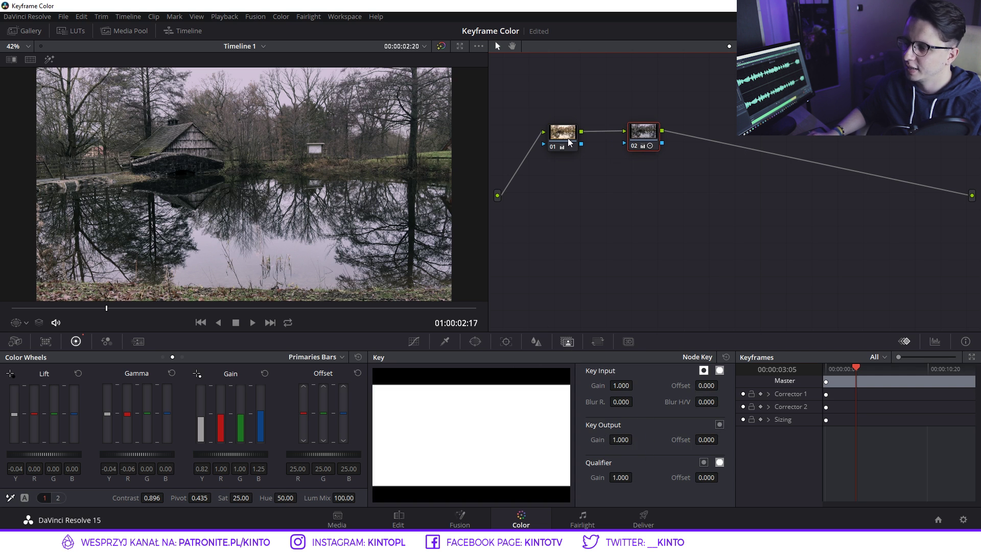
pyautogui.moveTo(644, 133); pyautogui.dragTo(650, 134)
pyautogui.moveTo(566, 135); pyautogui.dragTo(580, 134)
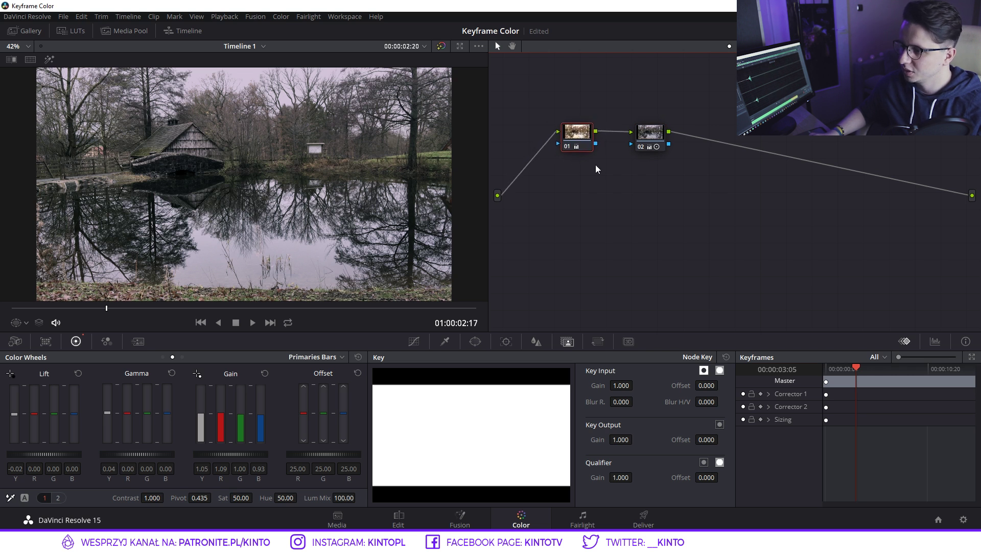
# Step: Arm Corrector 1 for keyframing and expand the Keyframes panel to full width
pyautogui.click(761, 394)
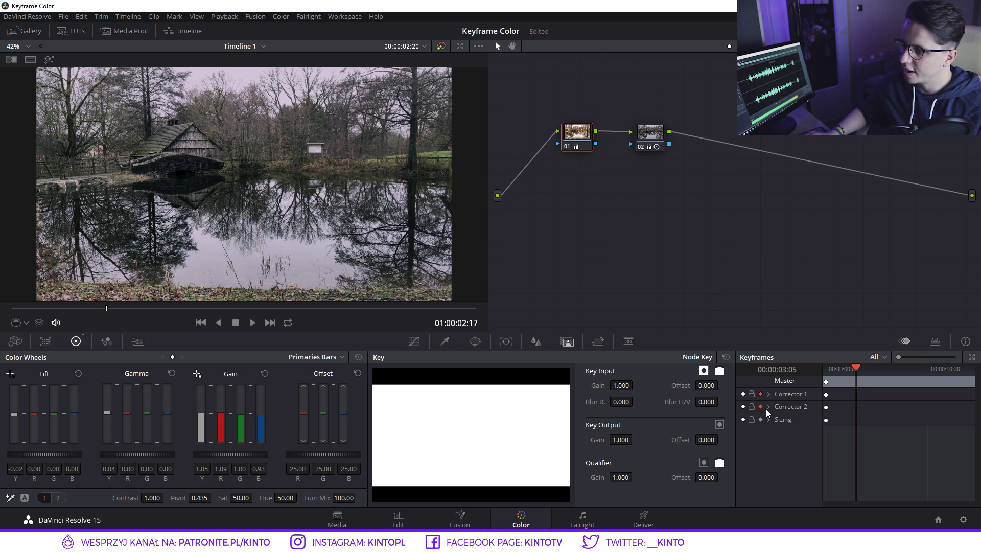
pyautogui.moveTo(861, 369); pyautogui.dragTo(862, 370)
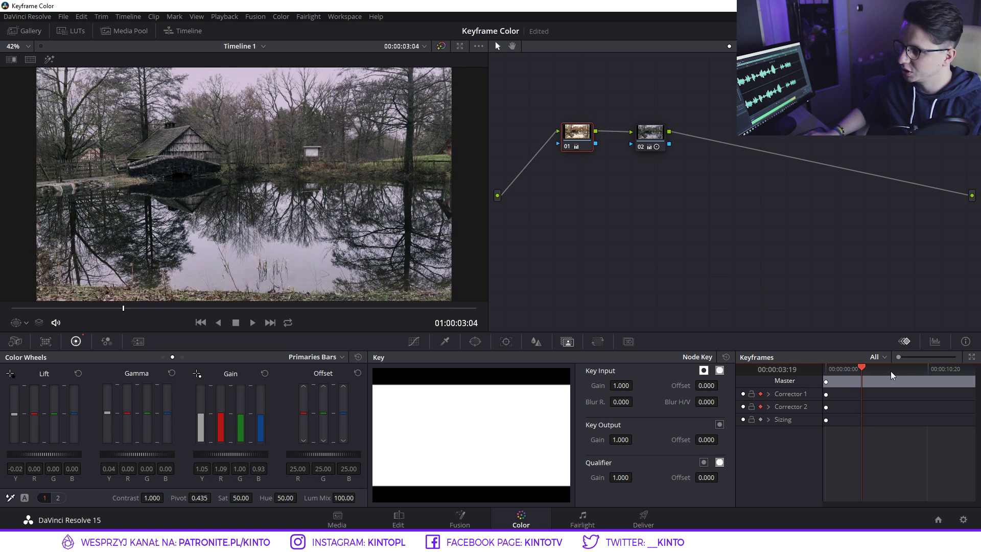
pyautogui.click(972, 357)
pyautogui.moveTo(572, 370); pyautogui.dragTo(560, 368)
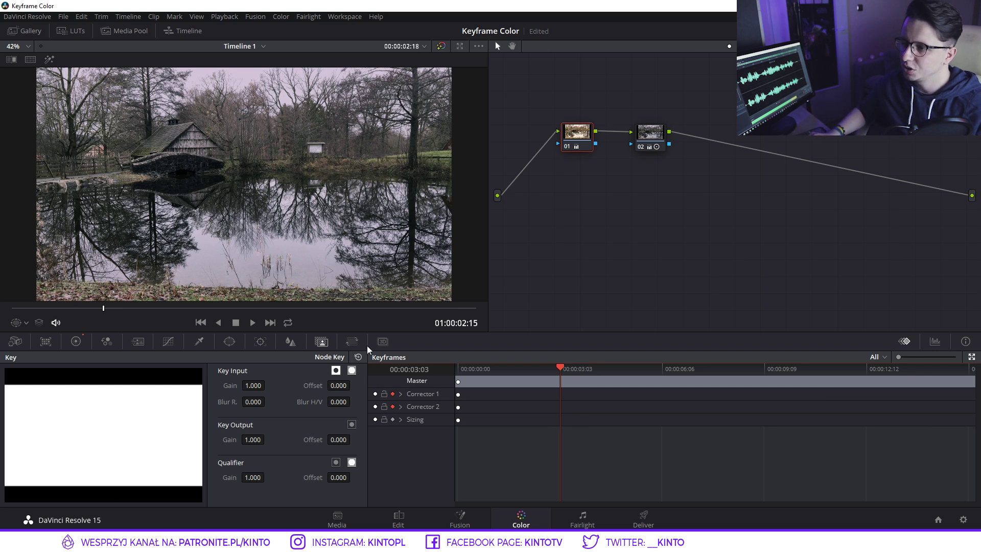
# Step: Add dynamic keyframes on the Master track at 00:00:03:03
pyautogui.click(576, 148)
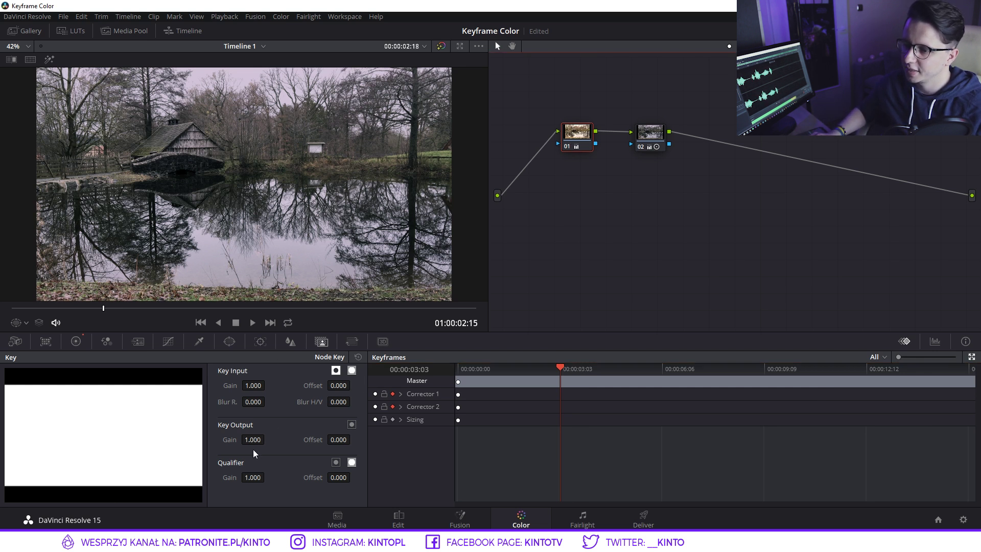
pyautogui.rightClick(561, 383)
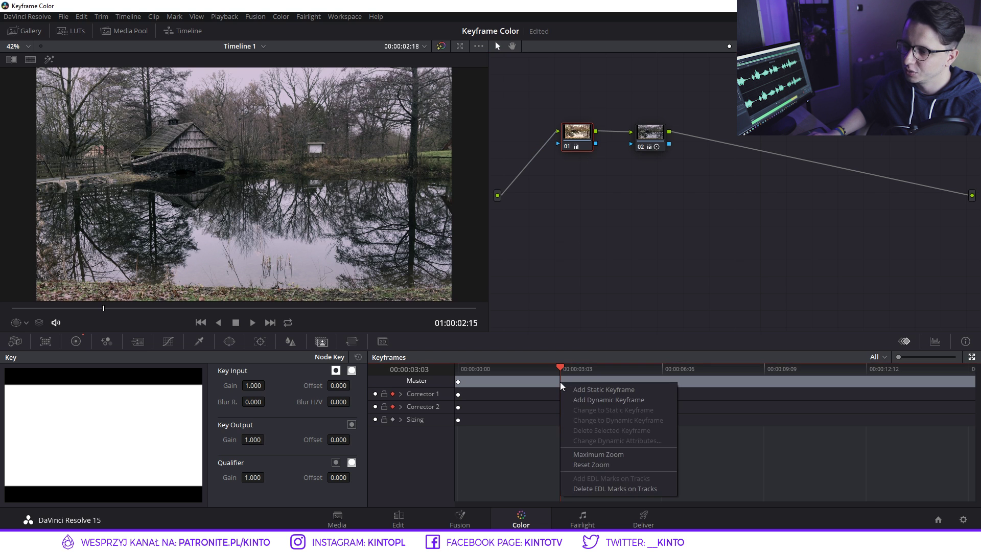
pyautogui.click(596, 403)
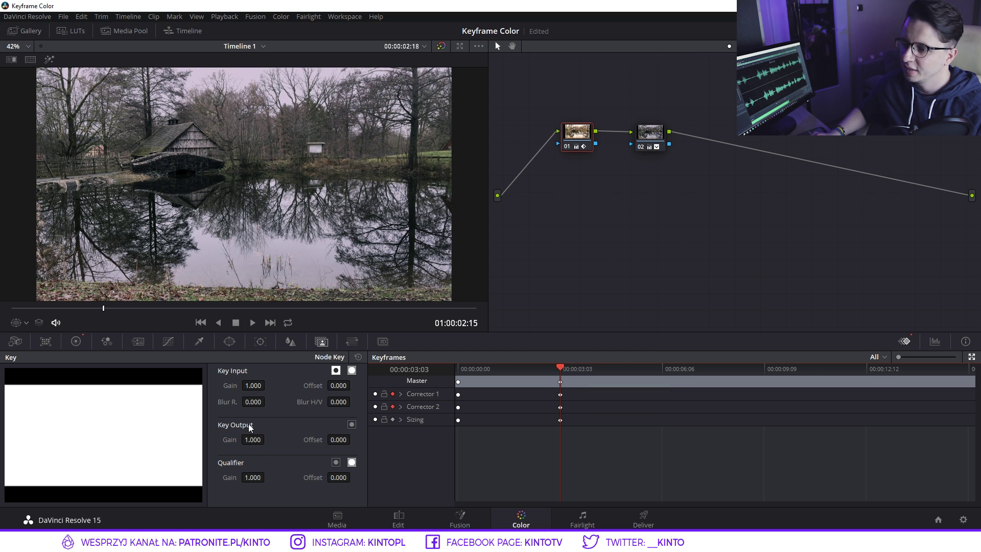
# Step: Set node 02's Key Output Gain to 0 at this keyframe
pyautogui.click(653, 135)
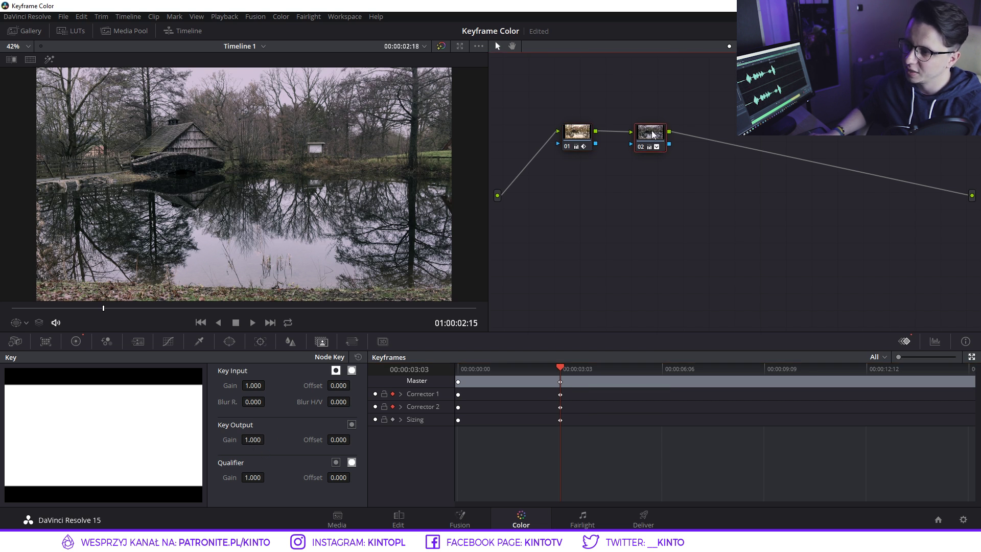
pyautogui.click(251, 440)
pyautogui.write('0')
pyautogui.press('Return')
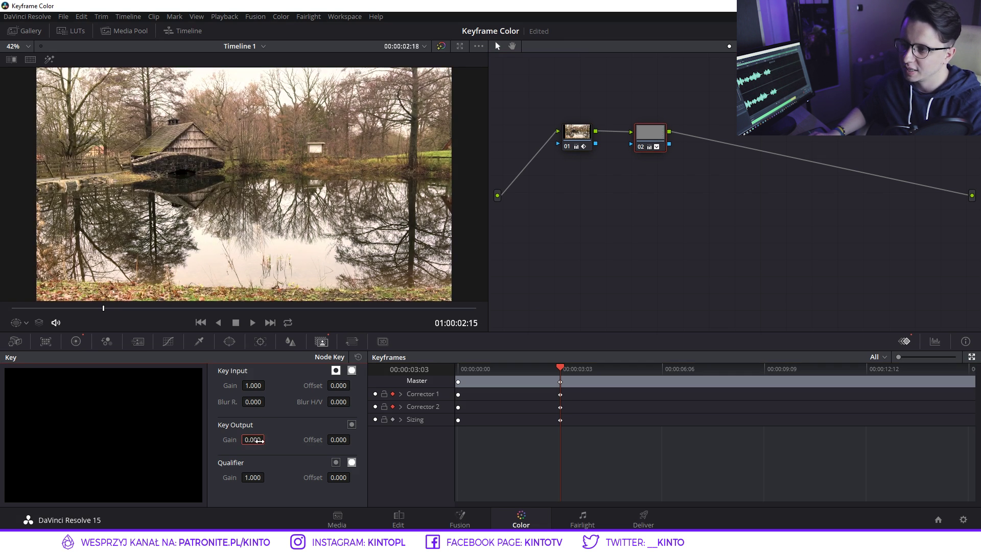
pyautogui.click(658, 134)
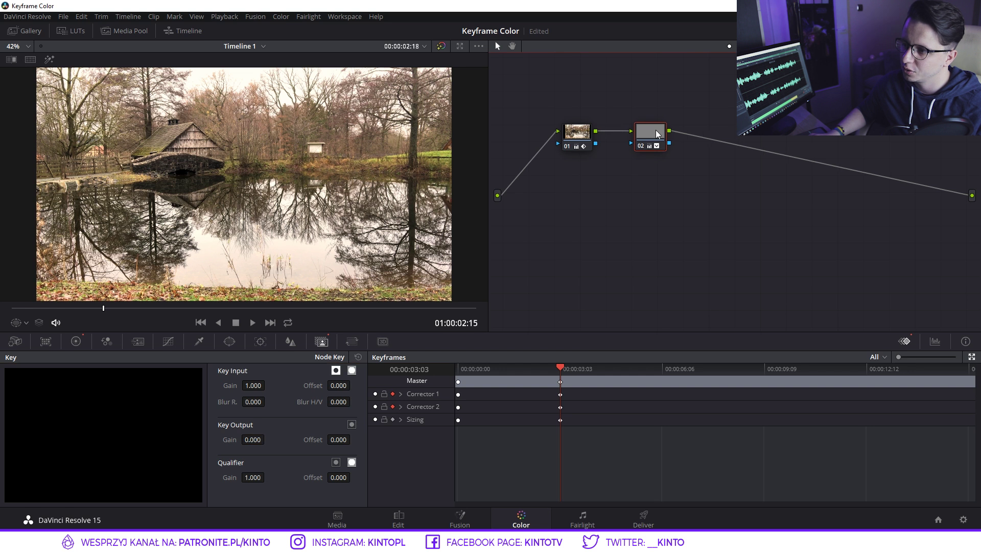
pyautogui.click(581, 136)
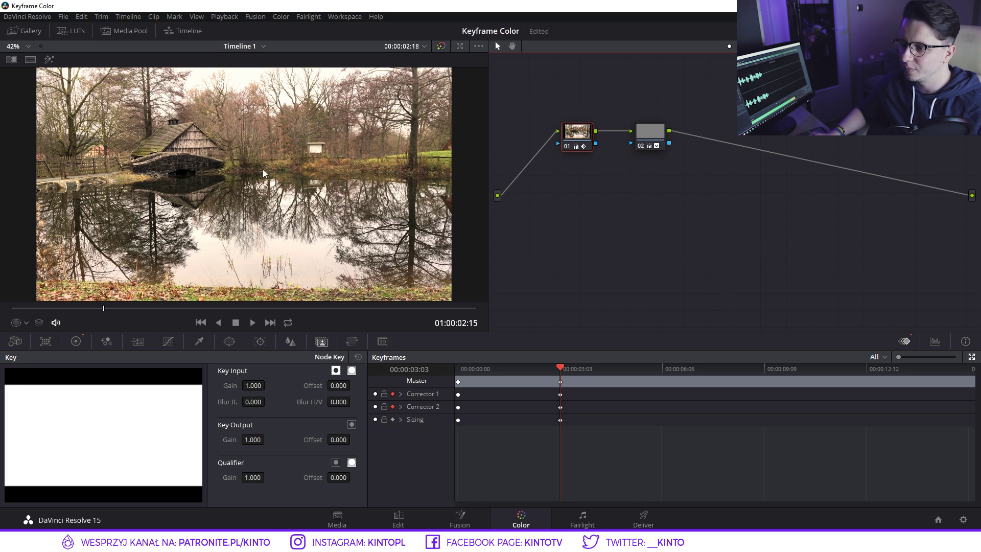
# Step: At 00:00:06:06, set node 01's Key Output Gain to 0 and node 02's to 1
pyautogui.moveTo(561, 370); pyautogui.dragTo(664, 374)
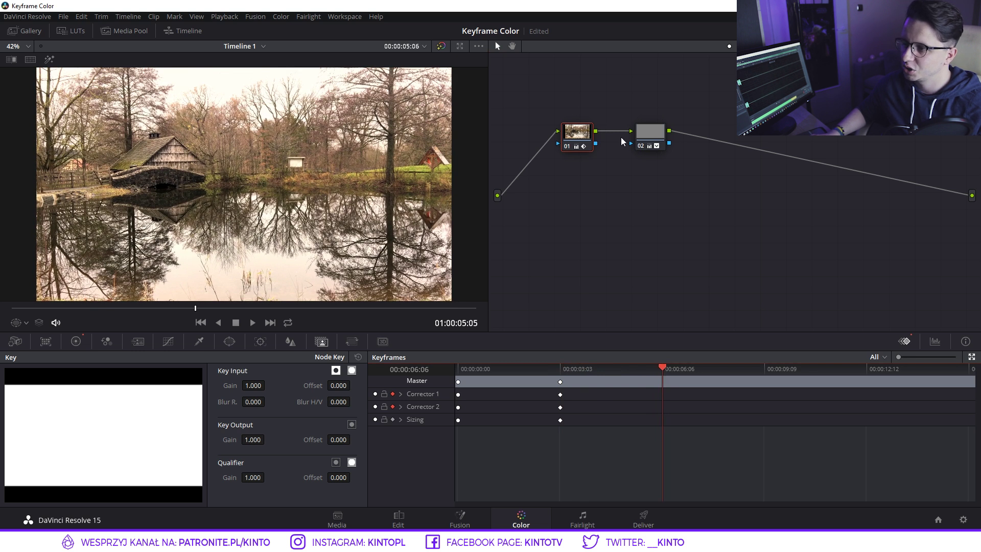
pyautogui.click(575, 134)
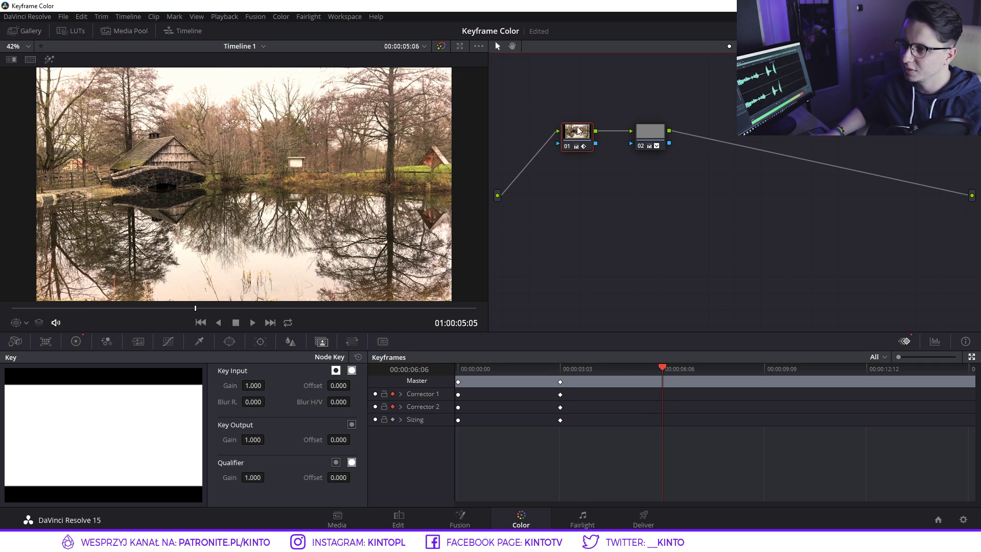
pyautogui.click(253, 440)
pyautogui.write('0')
pyautogui.press('Return')
pyautogui.click(654, 132)
pyautogui.click(253, 439)
pyautogui.write('1')
pyautogui.press('Return')
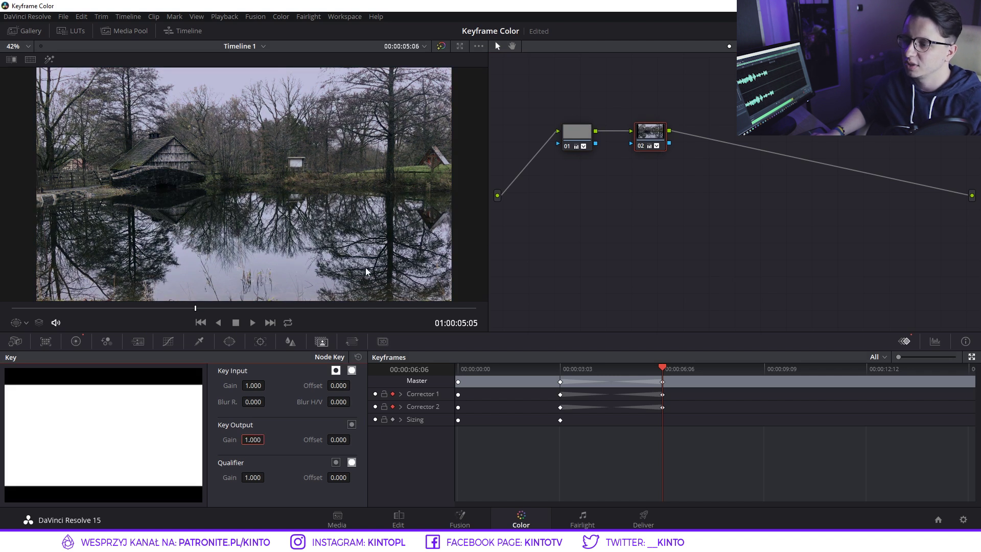
# Step: Play the pond clip from the start to preview the warm-to-cold dissolve
pyautogui.moveTo(649, 373); pyautogui.dragTo(420, 363)
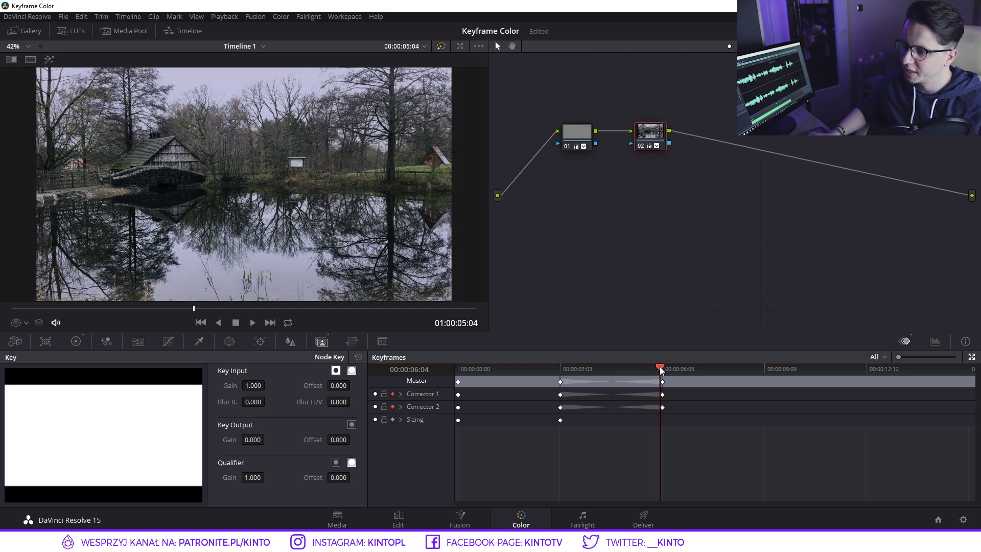
pyautogui.press('space')
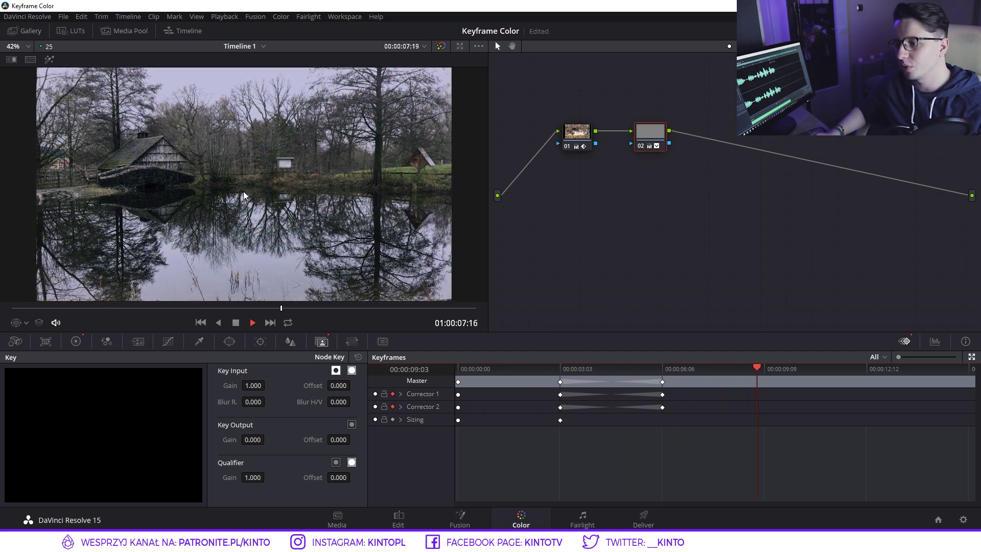
pyautogui.press('space')
pyautogui.moveTo(543, 368); pyautogui.dragTo(679, 369)
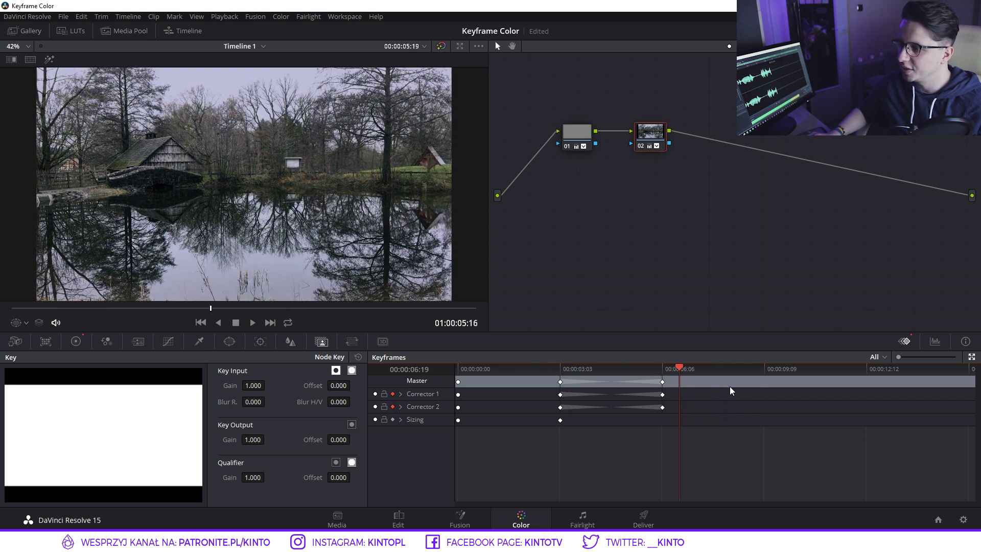
pyautogui.rightClick(719, 387)
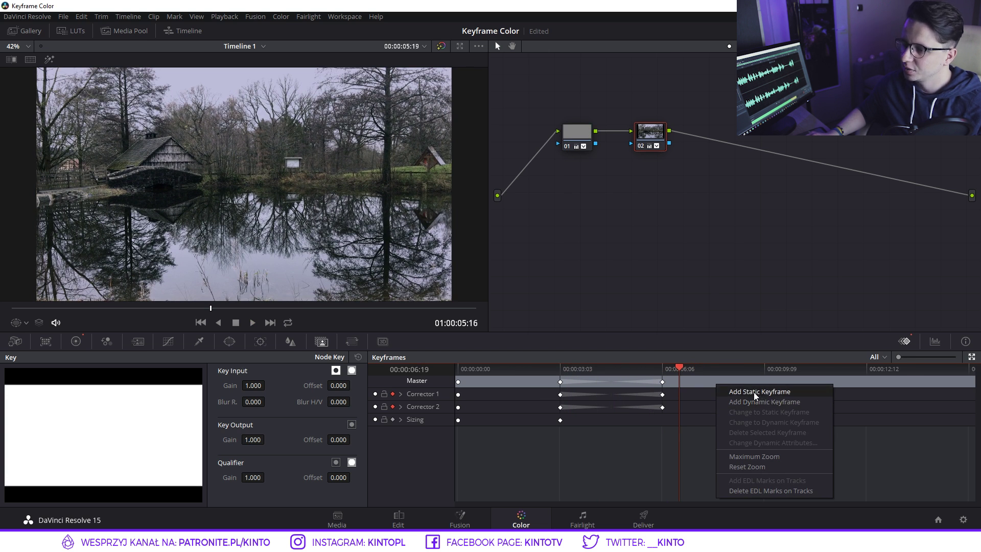
pyautogui.click(681, 412)
pyautogui.moveTo(687, 379); pyautogui.dragTo(709, 381)
pyautogui.rightClick(716, 395)
pyautogui.rightClick(713, 394)
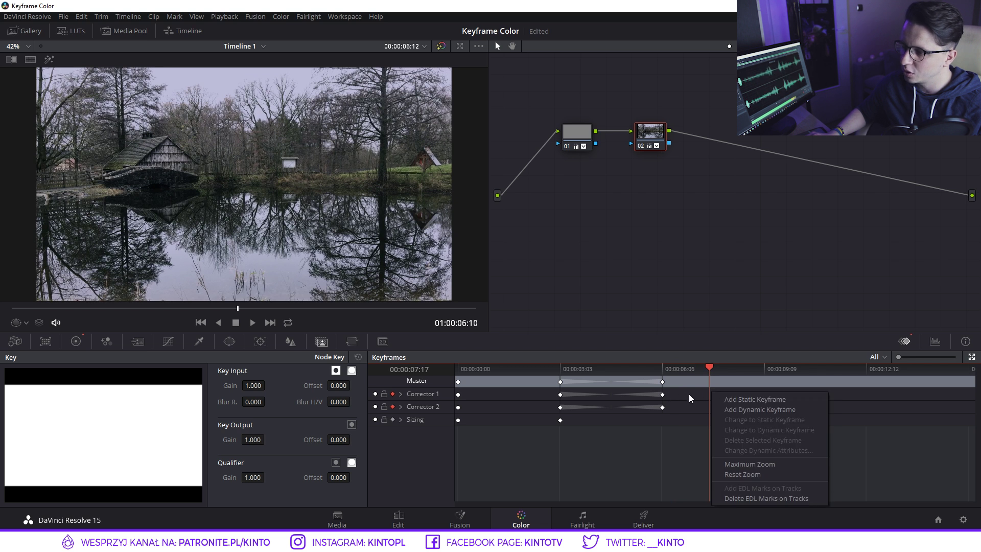
pyautogui.click(749, 409)
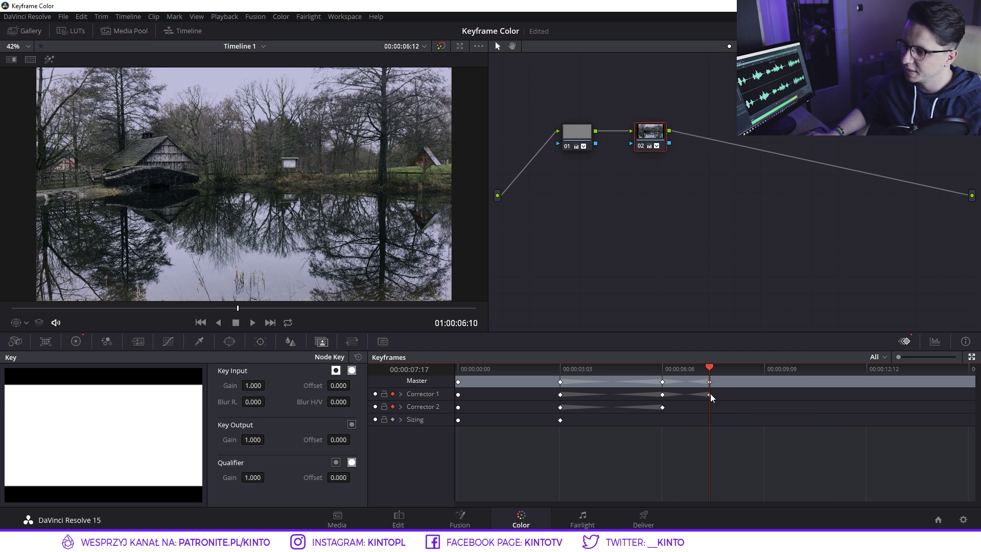
pyautogui.click(709, 382)
pyautogui.press('Delete')
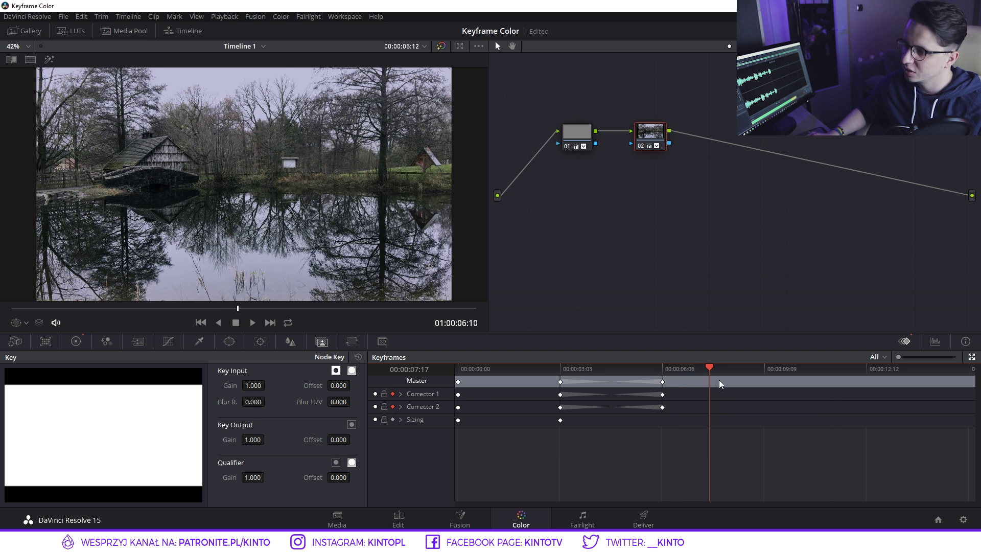
pyautogui.rightClick(721, 383)
pyautogui.click(747, 399)
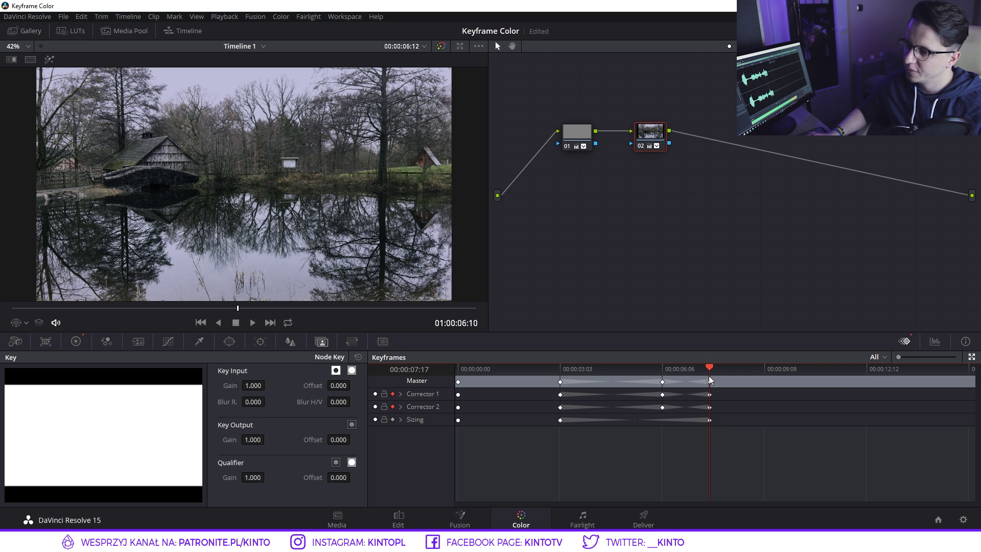
pyautogui.hotkey('ctrl', 'z')
pyautogui.moveTo(903, 358); pyautogui.dragTo(896, 359)
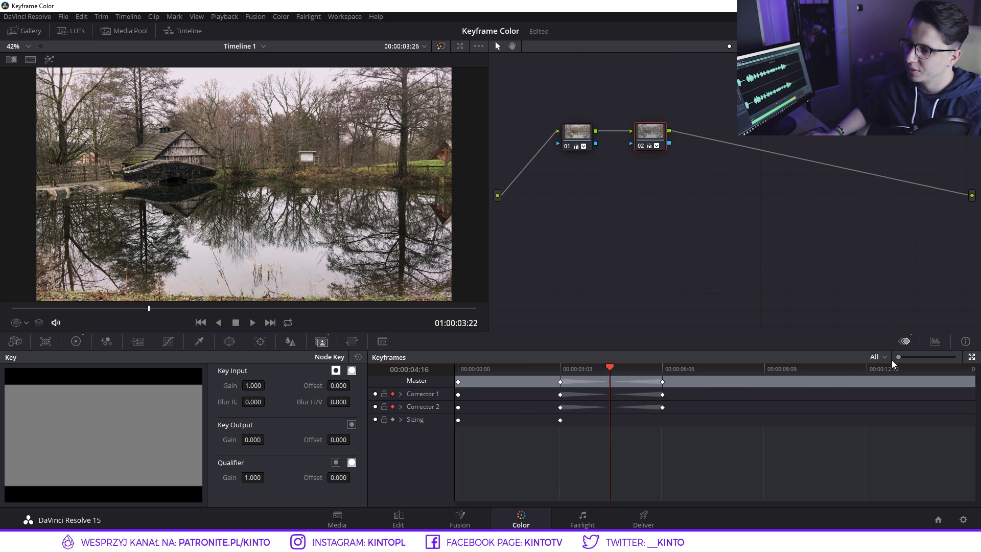
pyautogui.moveTo(649, 367); pyautogui.dragTo(691, 376)
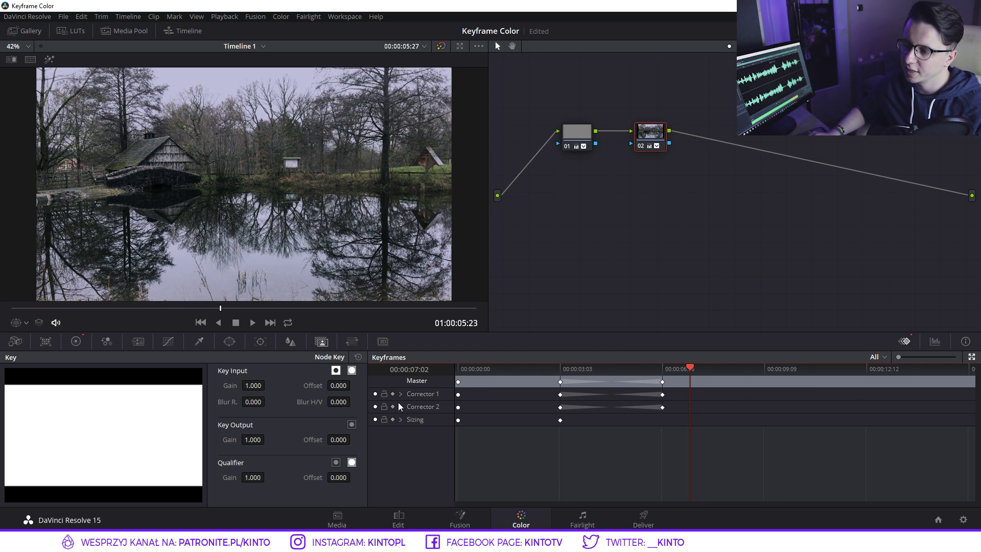
pyautogui.moveTo(690, 367)
pyautogui.mouseDown()
pyautogui.moveTo(595, 372)
pyautogui.moveTo(717, 374)
pyautogui.mouseUp()
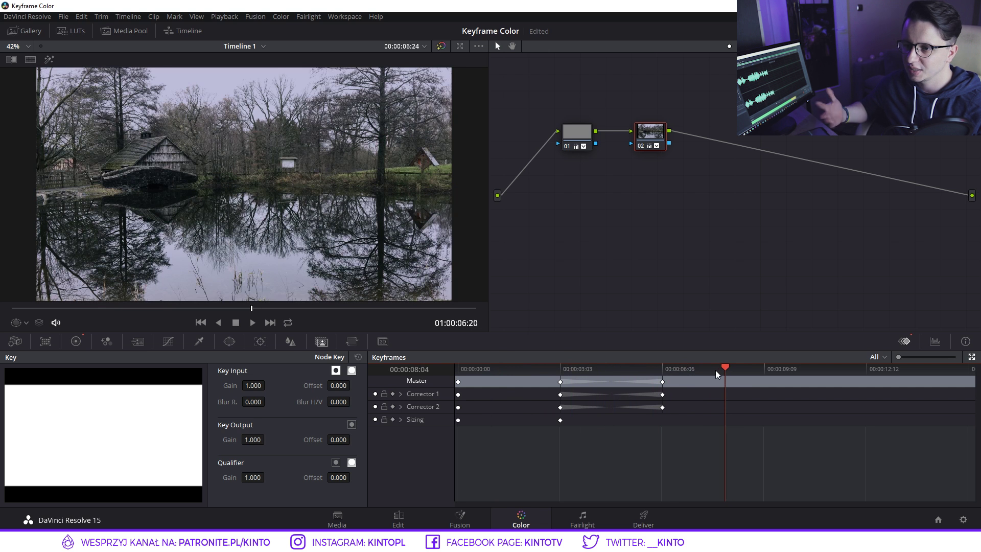
pyautogui.click(682, 158)
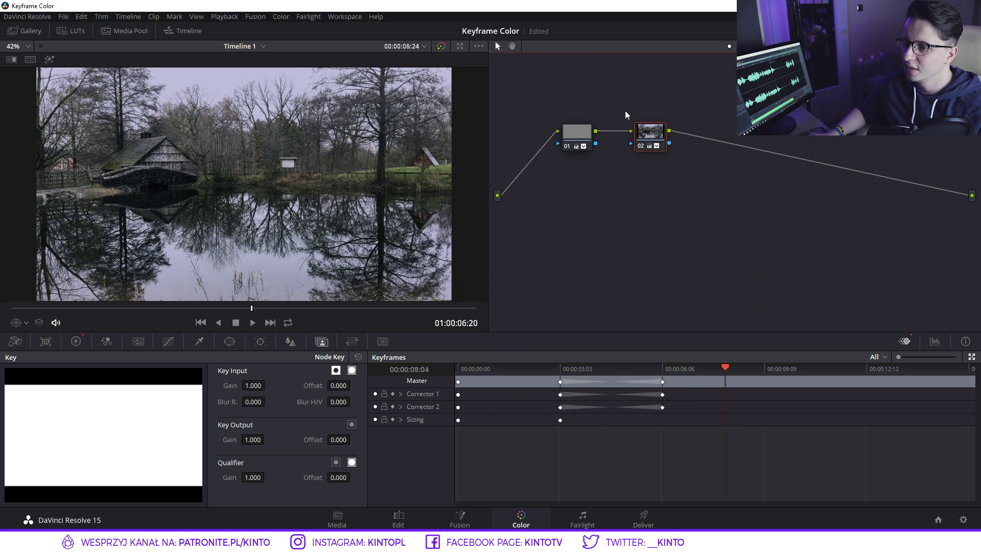
# Step: In the Color Wheels palette, lower node 02's Gamma master to about -0.09
pyautogui.click(45, 342)
pyautogui.click(106, 341)
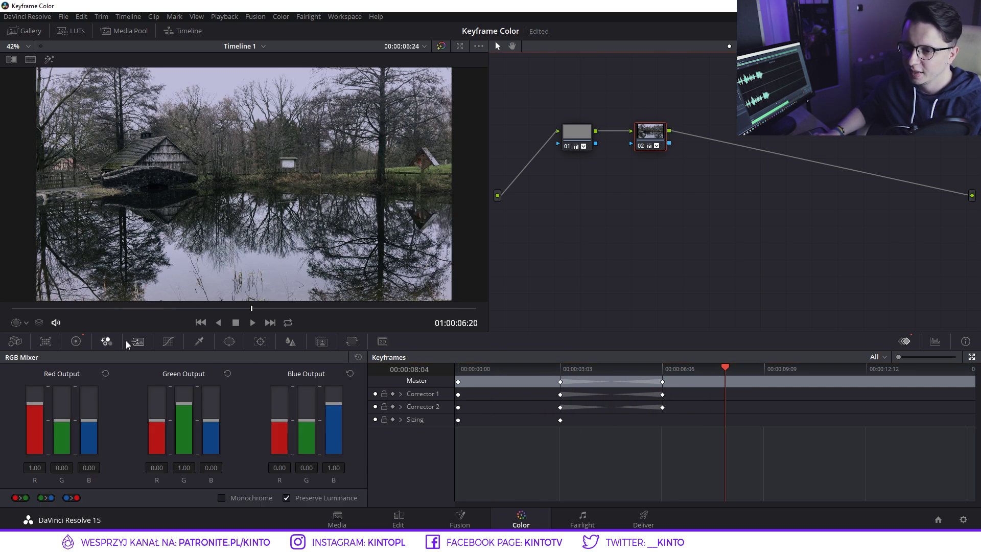
pyautogui.click(138, 342)
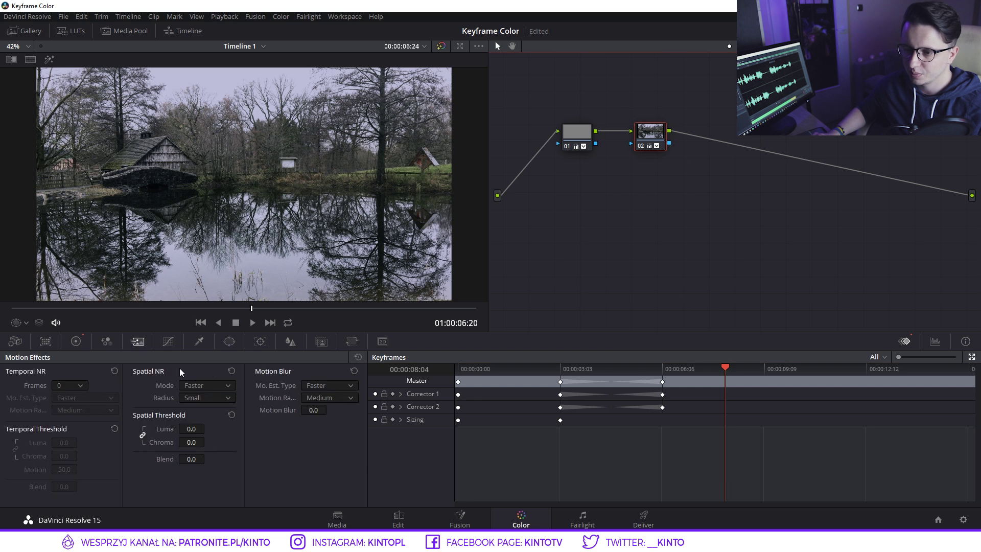
pyautogui.click(76, 342)
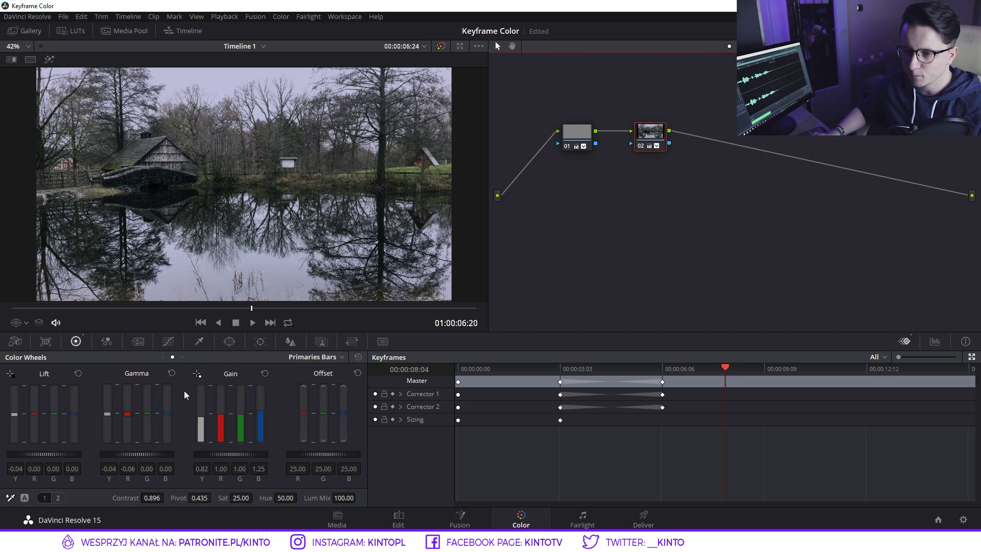
pyautogui.moveTo(150, 455); pyautogui.dragTo(140, 455)
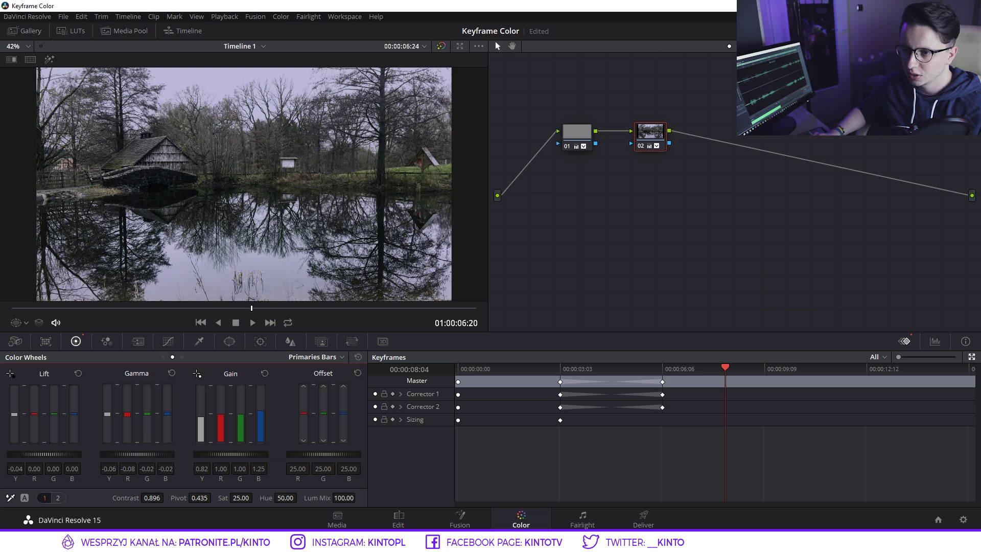
# Step: Try a strong green Gain boost, play through the dissolve, then undo it
pyautogui.moveTo(732, 371)
pyautogui.mouseDown()
pyautogui.moveTo(501, 379)
pyautogui.moveTo(737, 387)
pyautogui.mouseUp()
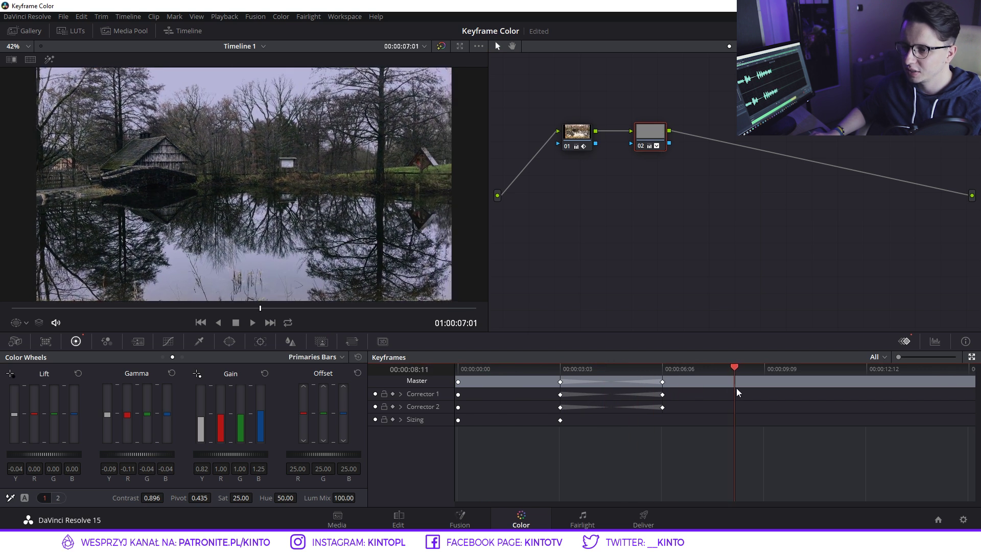
pyautogui.moveTo(240, 427); pyautogui.dragTo(241, 388)
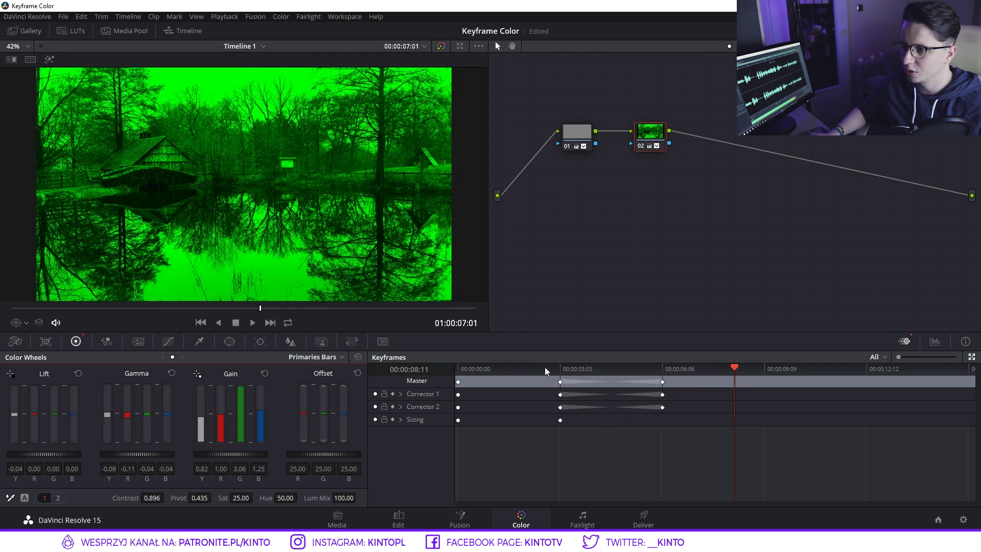
pyautogui.click(499, 367)
pyautogui.press('space')
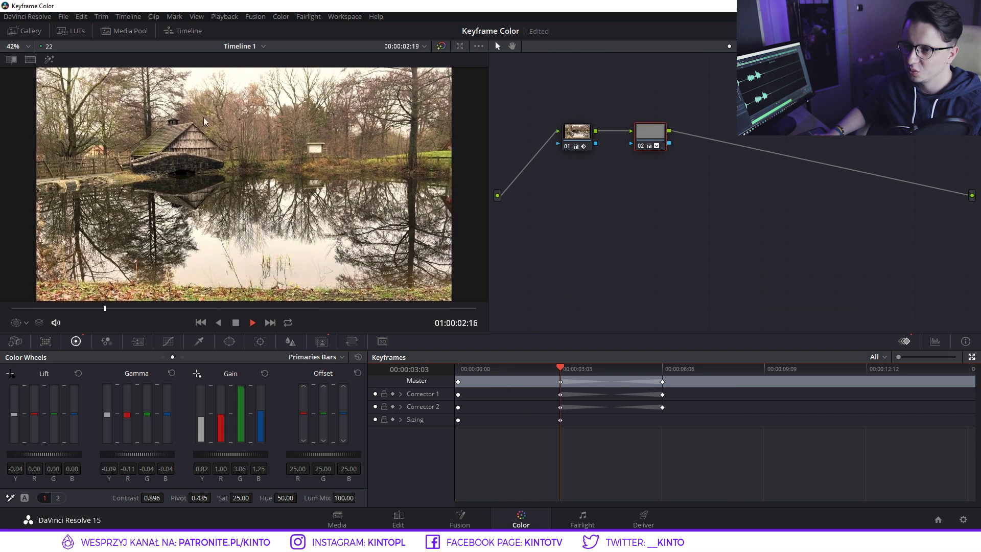
pyautogui.press('space')
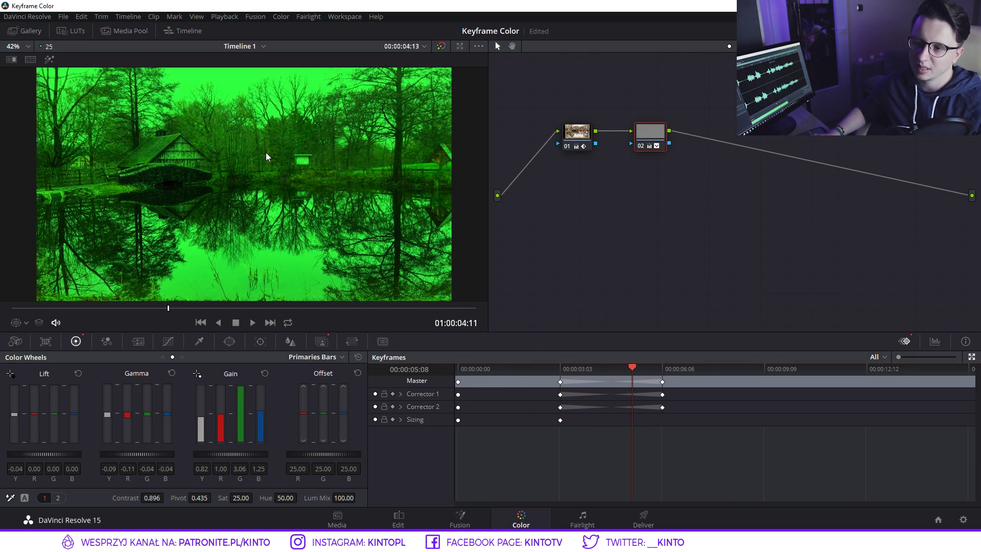
pyautogui.hotkey('ctrl', 'z')
# Step: Switch to the portrait clip and add serial node 02 after node 01
pyautogui.click(183, 31)
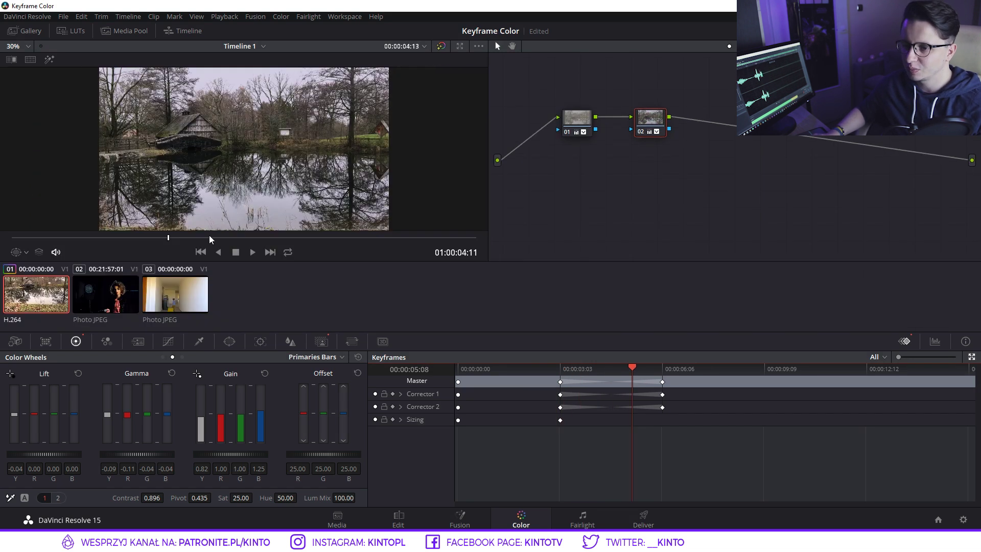
pyautogui.click(106, 294)
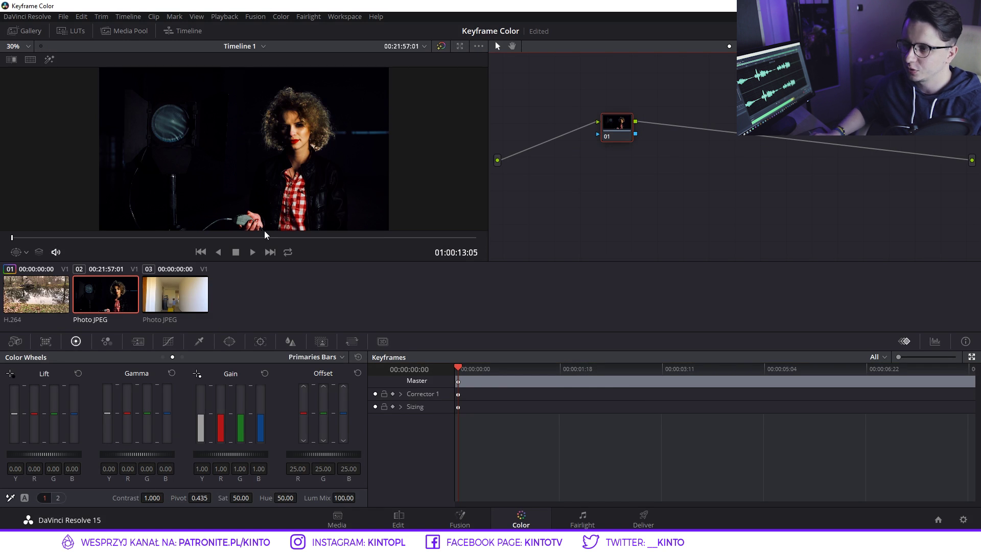
pyautogui.click(182, 30)
pyautogui.moveTo(26, 308)
pyautogui.mouseDown()
pyautogui.moveTo(170, 316)
pyautogui.moveTo(144, 322)
pyautogui.mouseUp()
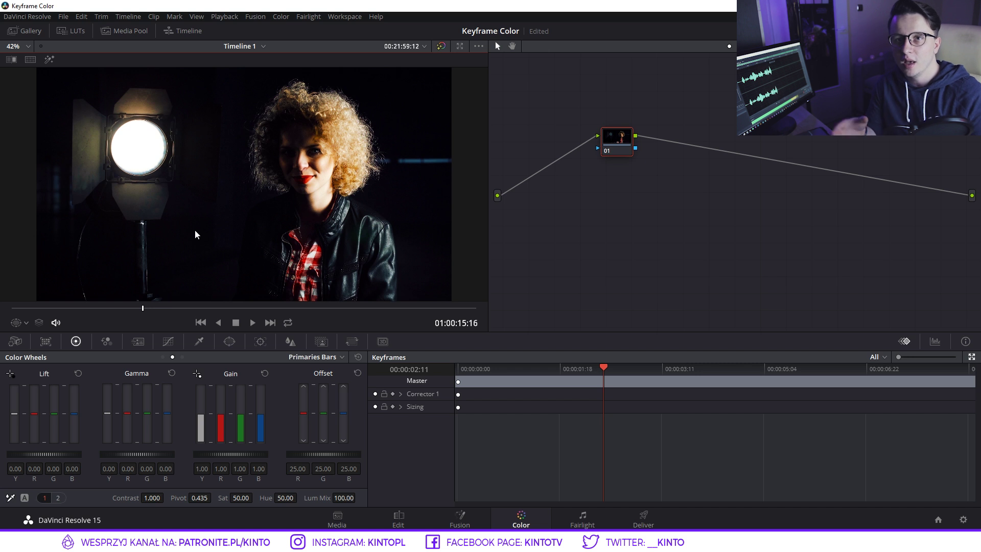
pyautogui.click(632, 164)
pyautogui.hotkey('alt', 's')
pyautogui.moveTo(671, 140); pyautogui.dragTo(707, 136)
pyautogui.click(608, 145)
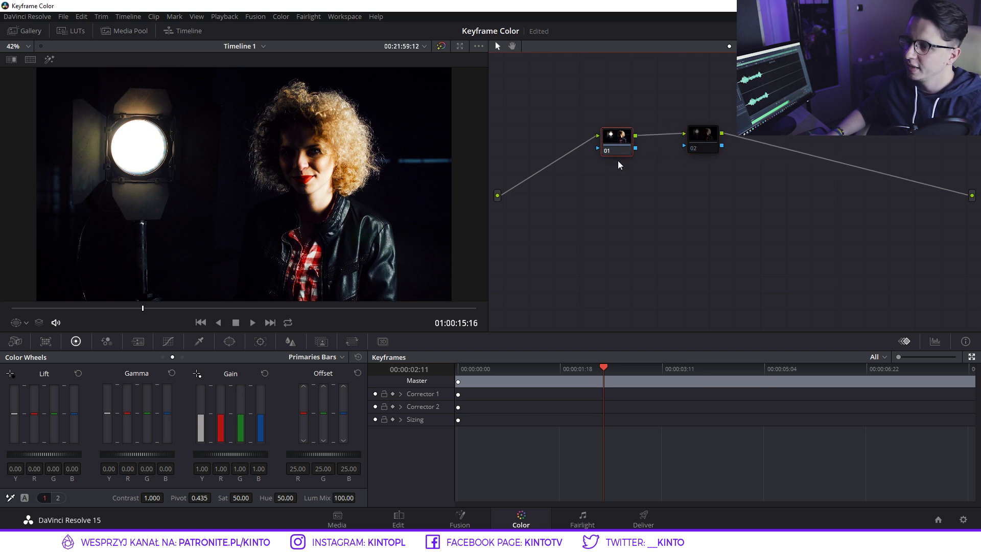
# Step: Darken node 01: lower lift, gamma and gain, red gamma -0.09, contrast 1.096, saturation 21.60
pyautogui.moveTo(561, 366); pyautogui.dragTo(532, 368)
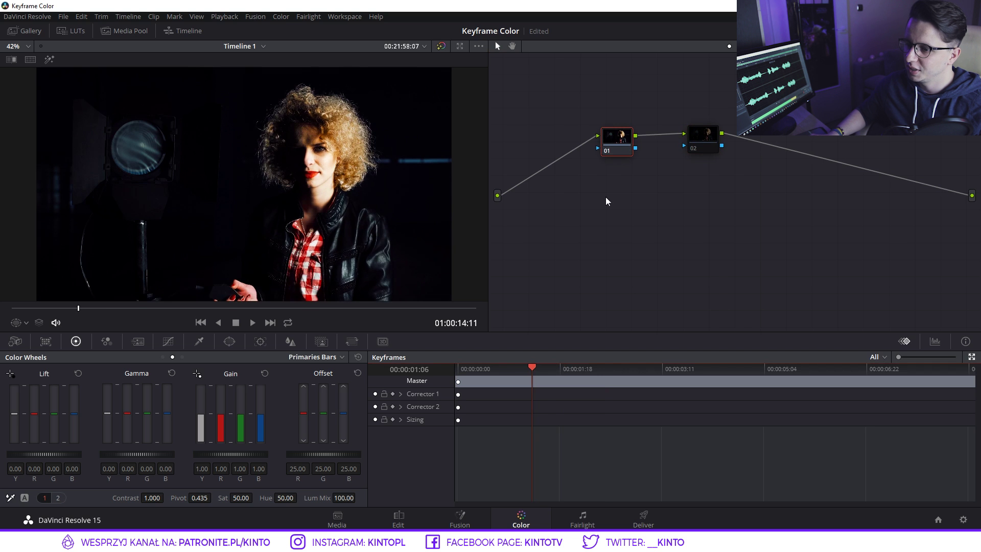
pyautogui.moveTo(246, 500); pyautogui.dragTo(255, 497)
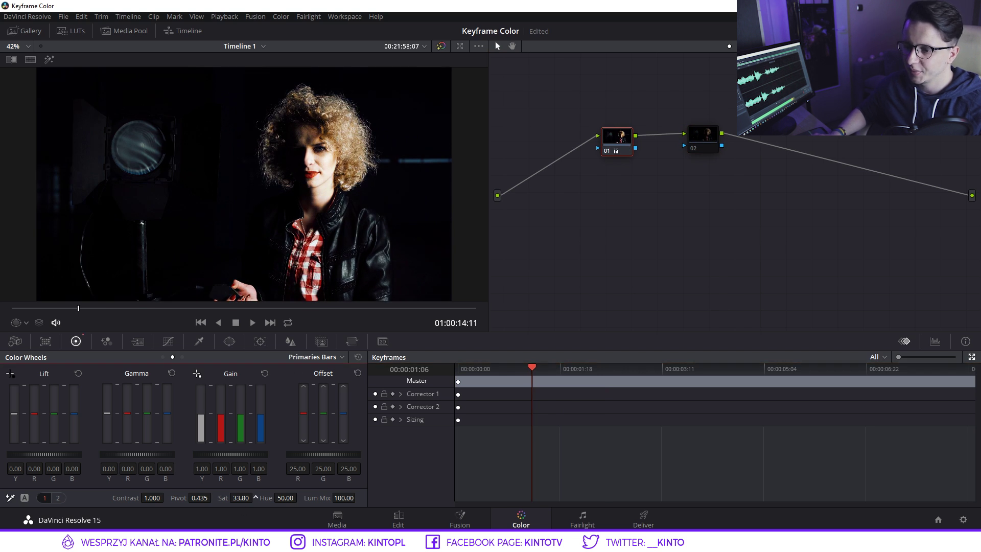
pyautogui.moveTo(127, 416); pyautogui.dragTo(127, 424)
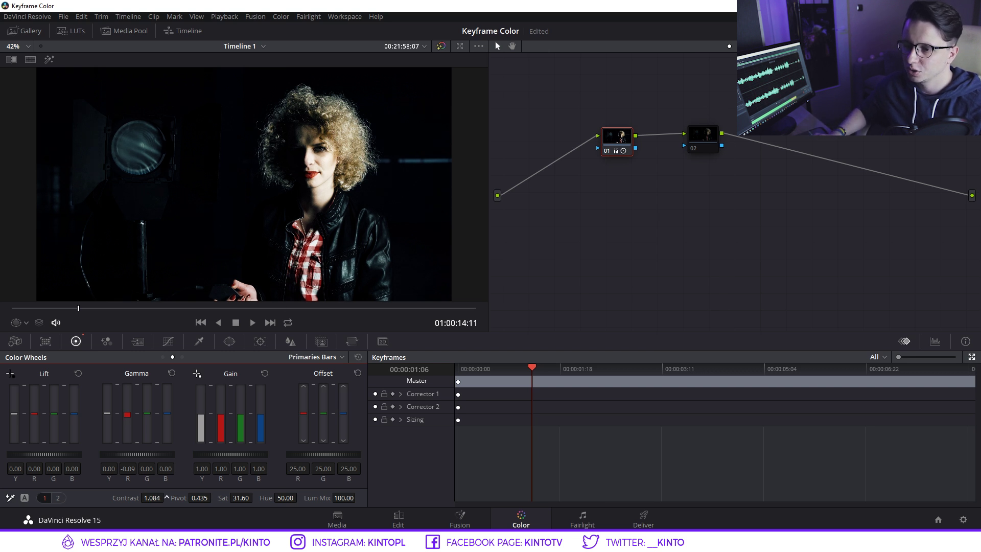
pyautogui.moveTo(148, 498); pyautogui.dragTo(150, 498)
pyautogui.moveTo(14, 414); pyautogui.dragTo(14, 415)
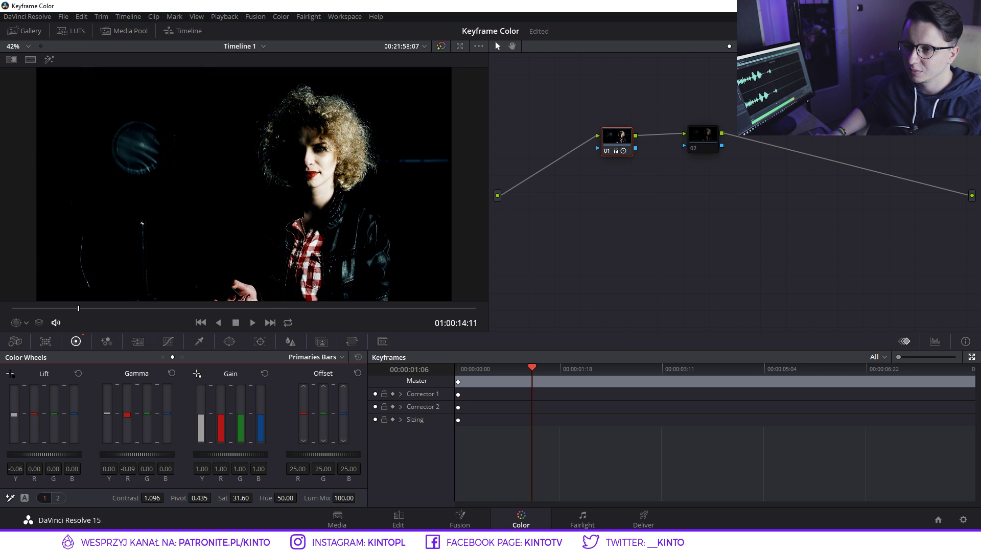
pyautogui.moveTo(107, 413); pyautogui.dragTo(109, 415)
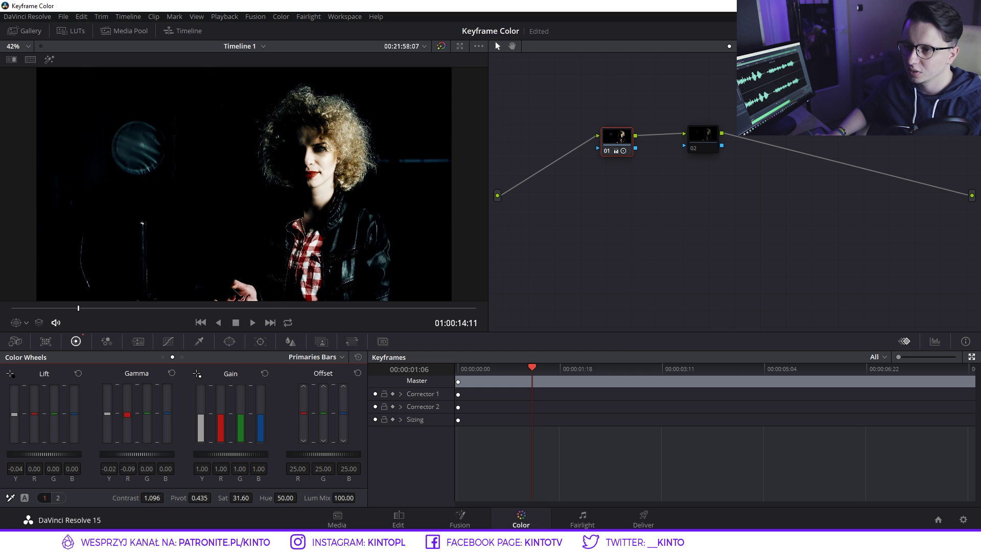
pyautogui.moveTo(201, 413); pyautogui.dragTo(201, 419)
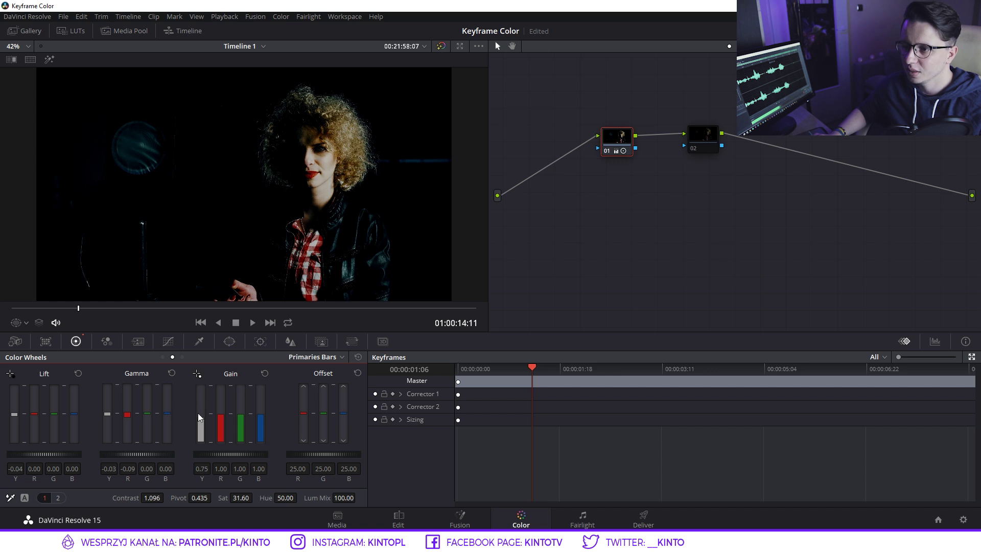
pyautogui.moveTo(94, 307); pyautogui.dragTo(64, 324)
pyautogui.moveTo(237, 497); pyautogui.dragTo(255, 498)
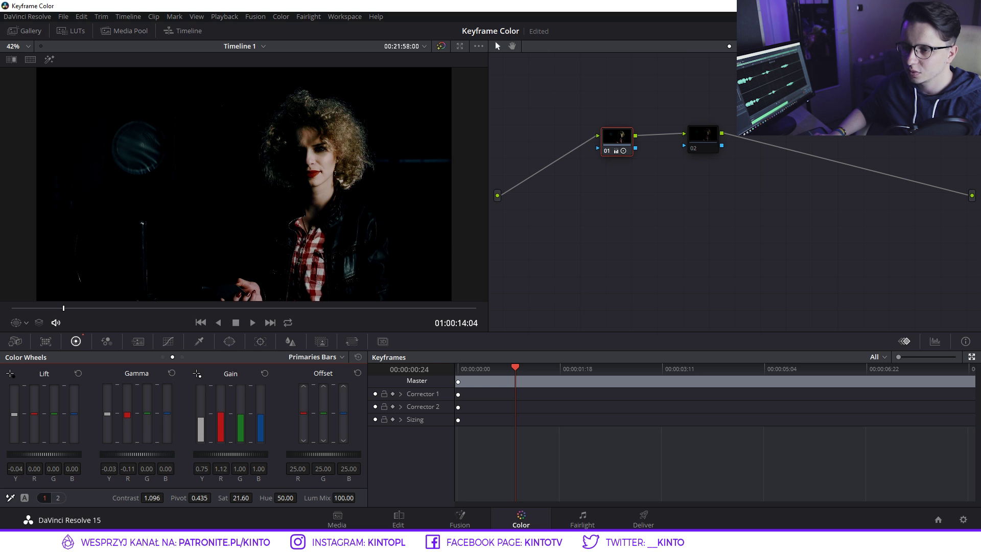
# Step: Nudge node 01 upward and bypass it to compare against the original image
pyautogui.click(620, 138)
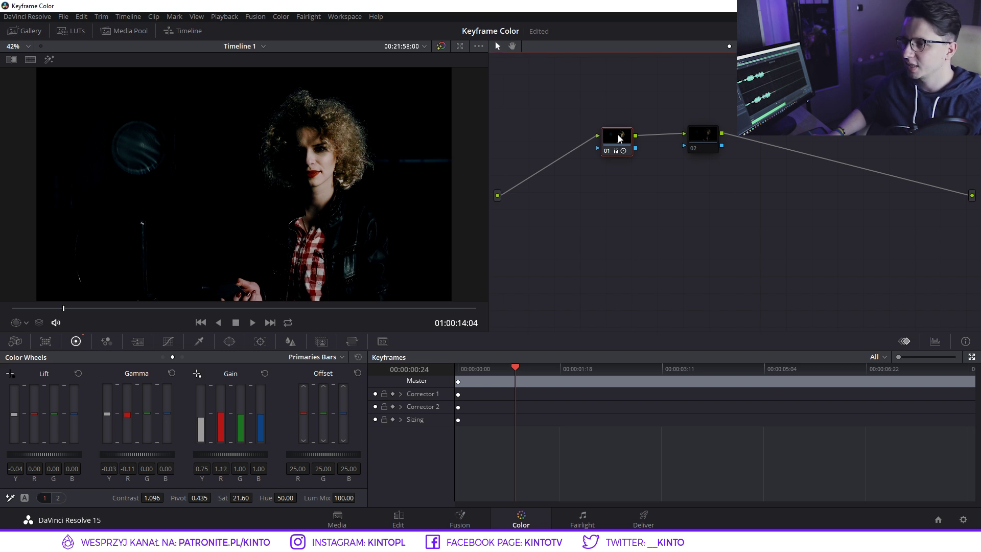
pyautogui.moveTo(619, 138); pyautogui.dragTo(621, 131)
pyautogui.hotkey('ctrl', 'd')
pyautogui.hotkey('ctrl', 'd')
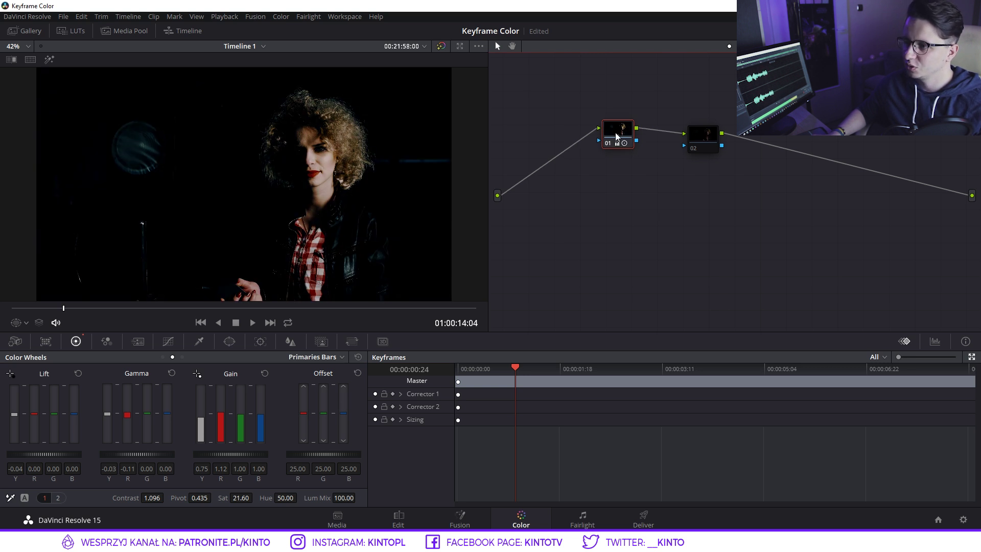
pyautogui.hotkey('ctrl', 'd')
# Step: Grade node 02 with brighter highlights and slightly lower blue lift, resetting trial wheel tweaks
pyautogui.click(694, 144)
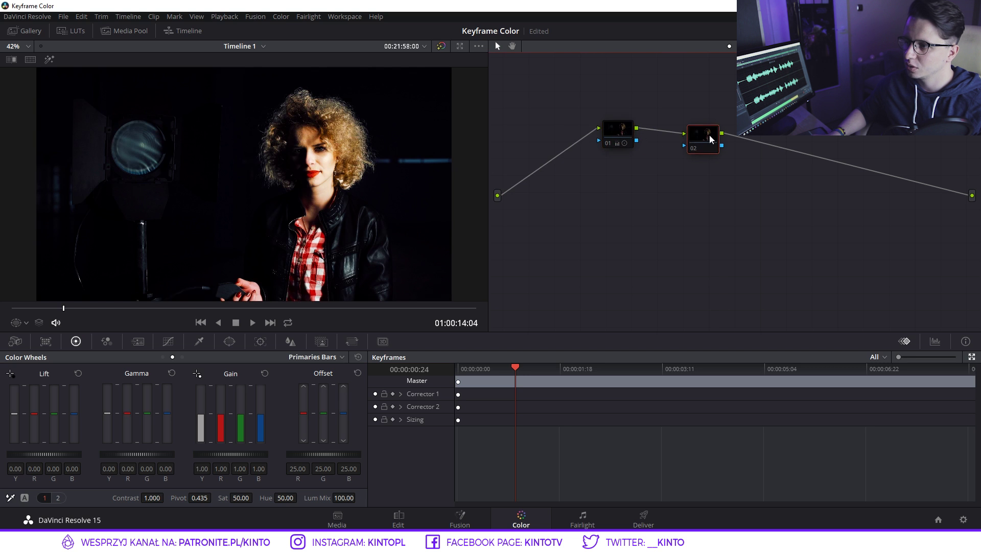
pyautogui.moveTo(711, 143); pyautogui.dragTo(702, 136)
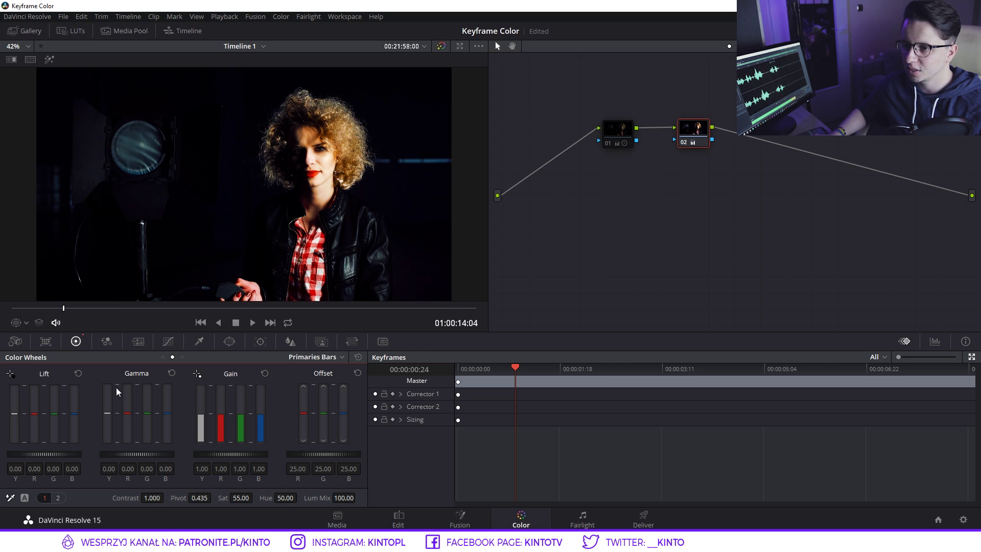
pyautogui.moveTo(231, 454); pyautogui.dragTo(245, 454)
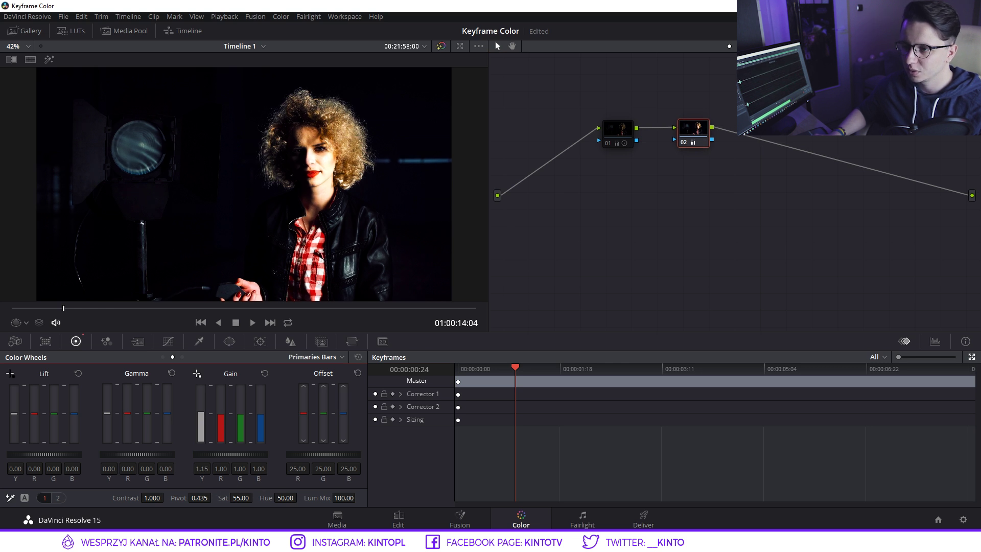
pyautogui.moveTo(74, 413); pyautogui.dragTo(74, 416)
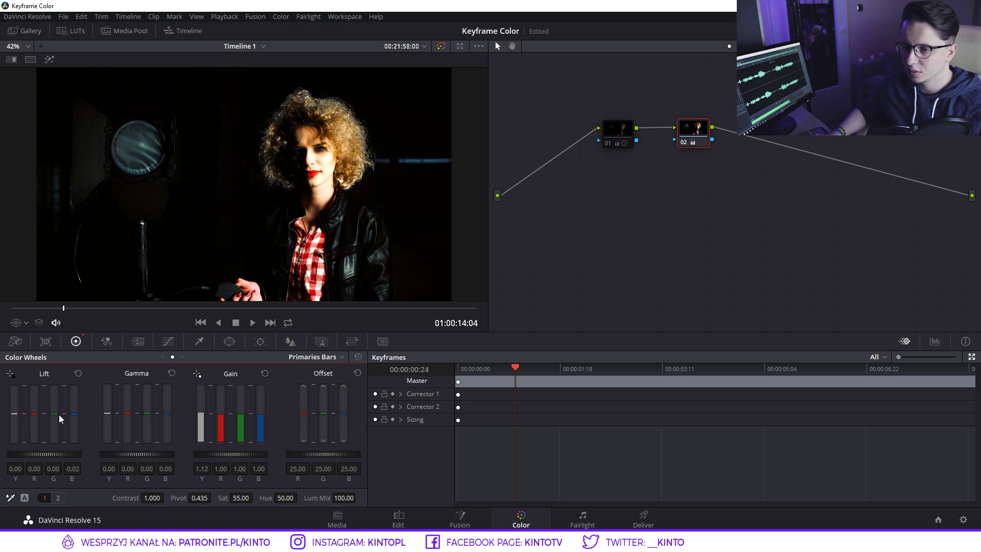
pyautogui.hotkey('shift', 'Home')
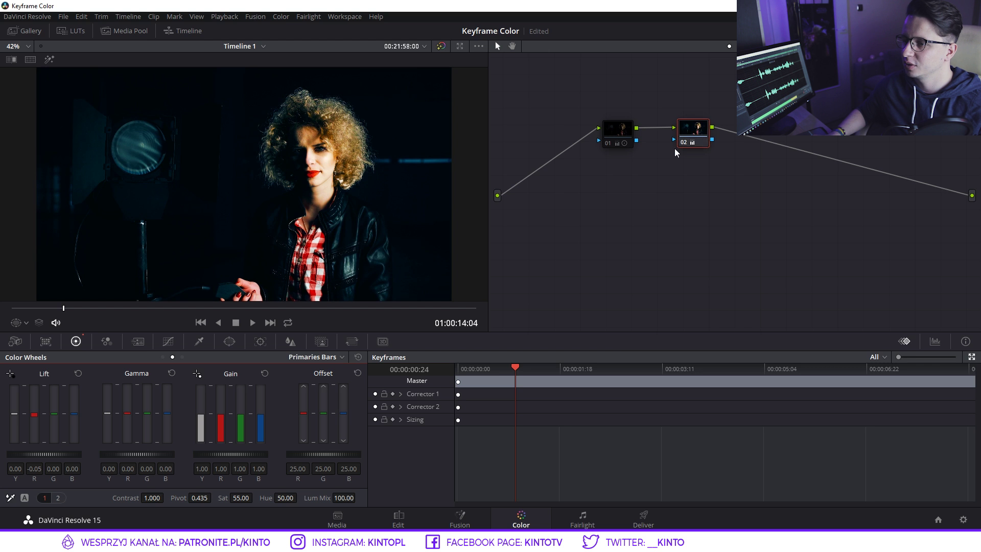
# Step: Arm Corrector 1 and 2 for keyframing and add keyframes at about 00:00:02:10
pyautogui.click(630, 134)
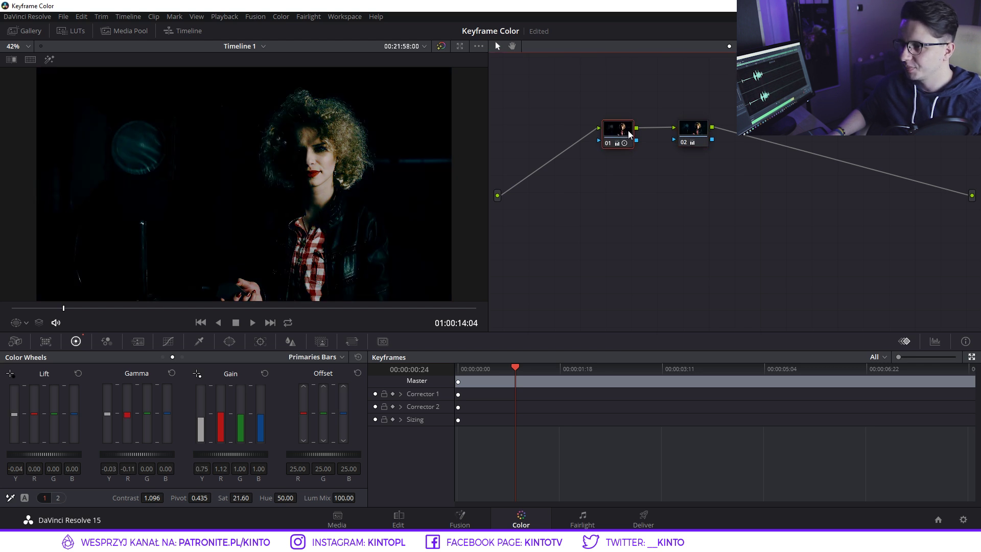
pyautogui.click(696, 137)
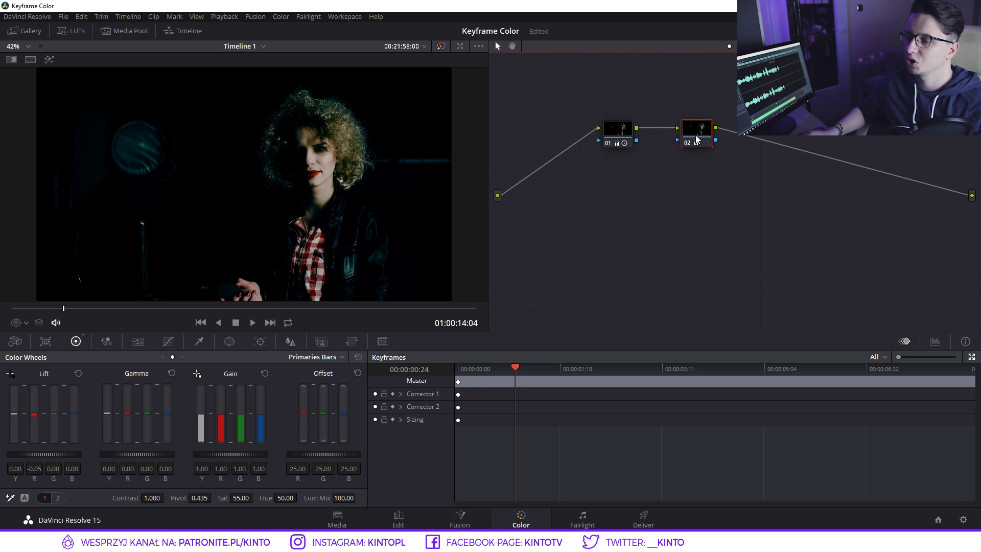
pyautogui.click(625, 134)
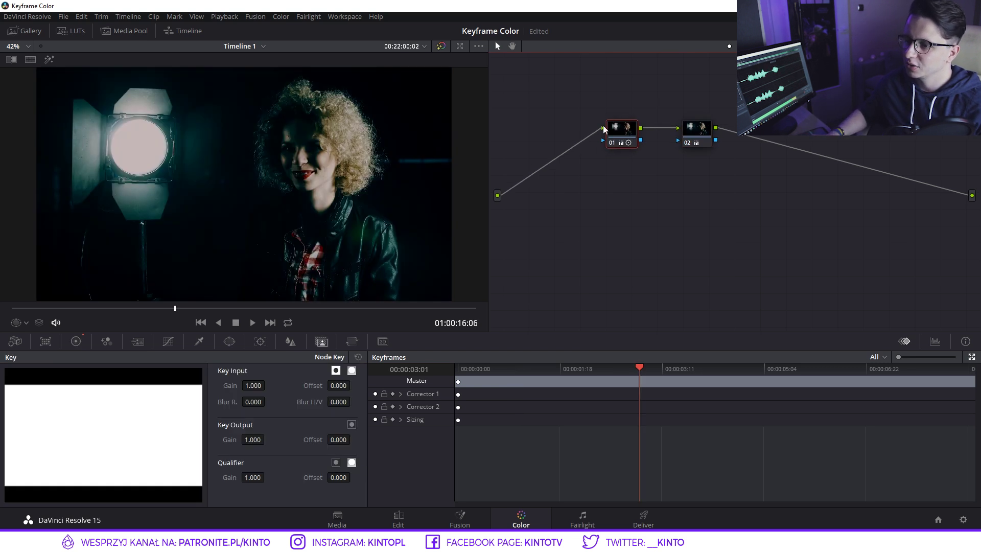
pyautogui.click(391, 397)
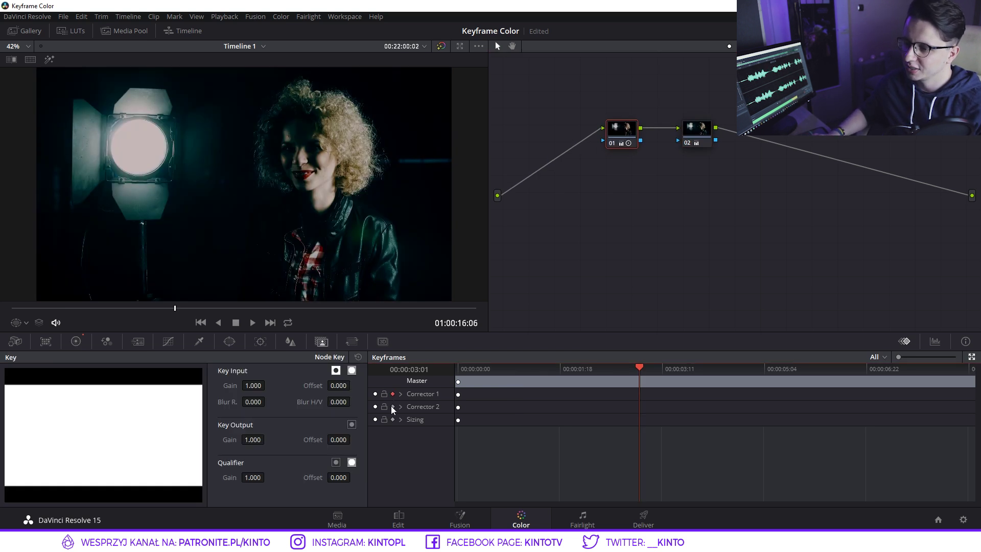
pyautogui.click(392, 406)
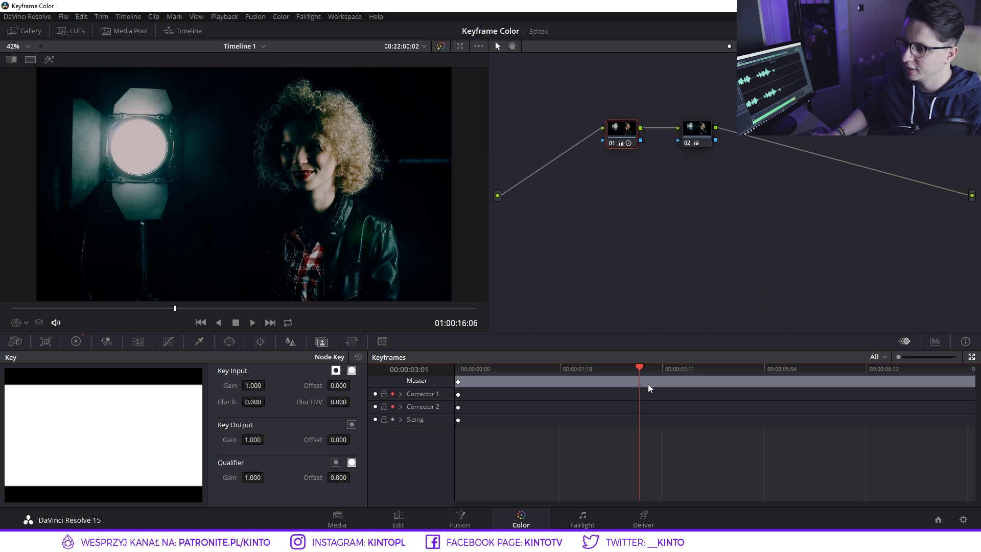
pyautogui.moveTo(636, 367); pyautogui.dragTo(601, 372)
pyautogui.rightClick(602, 379)
pyautogui.click(630, 398)
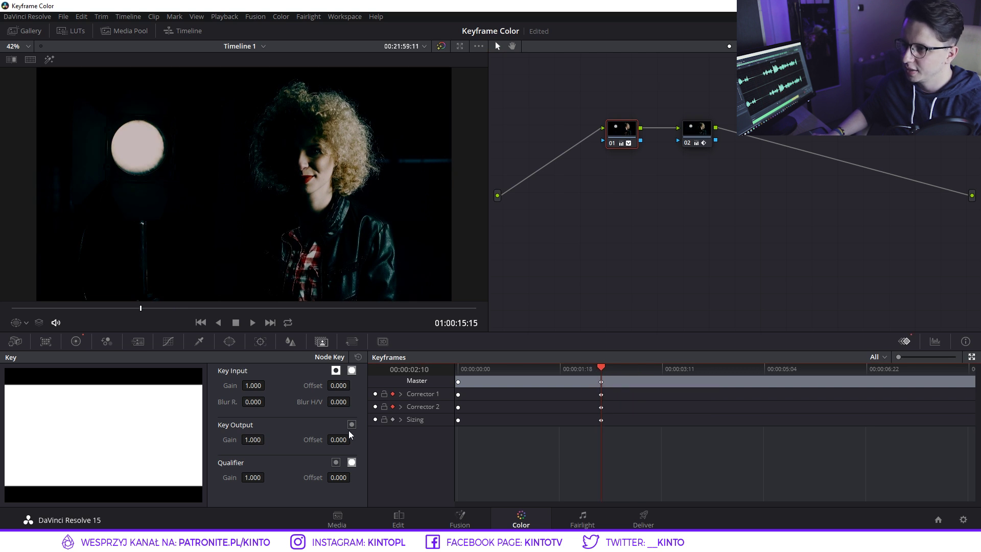
# Step: Set node 02's Key Output Gain to 0 before the switch and node 01's to 0 after
pyautogui.click(618, 129)
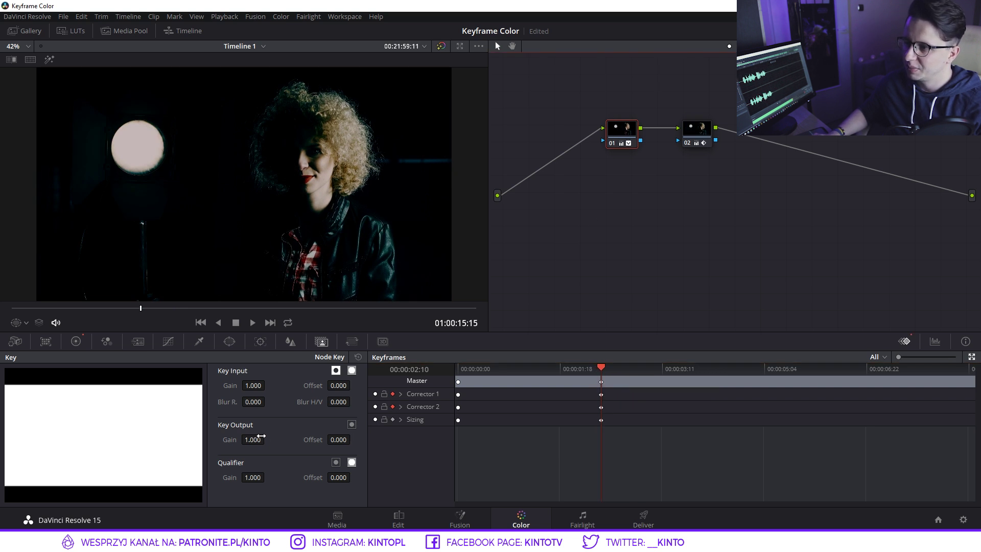
pyautogui.click(691, 131)
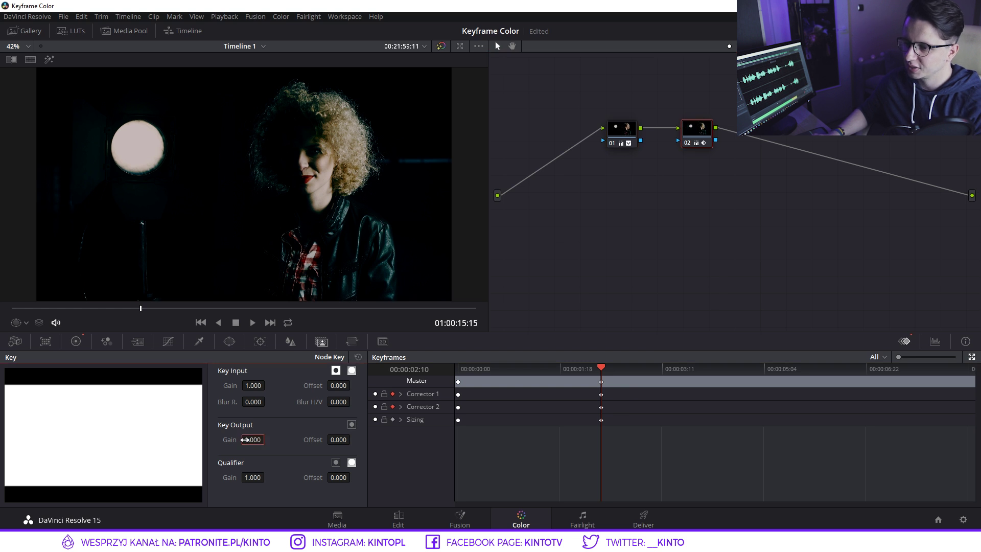
pyautogui.press('Return')
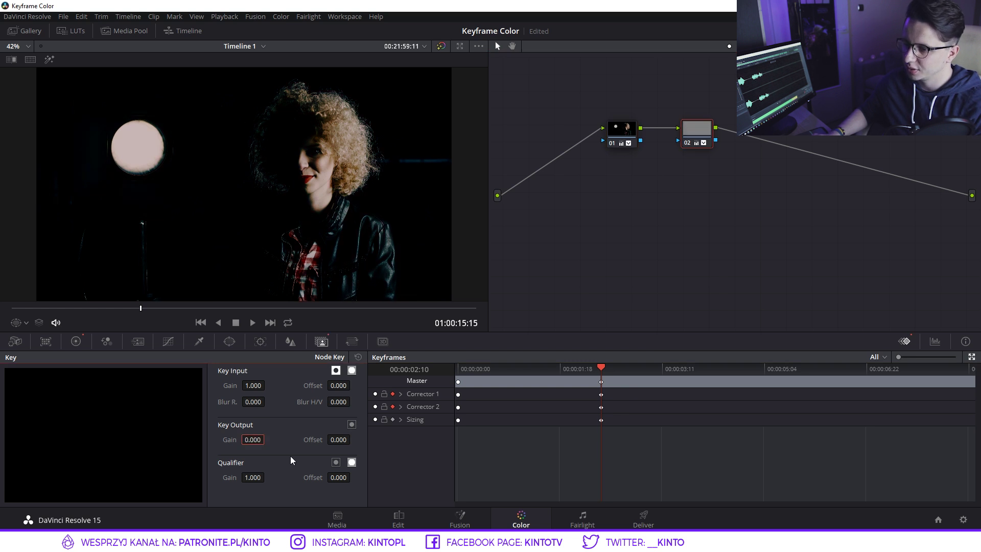
pyautogui.click(603, 370)
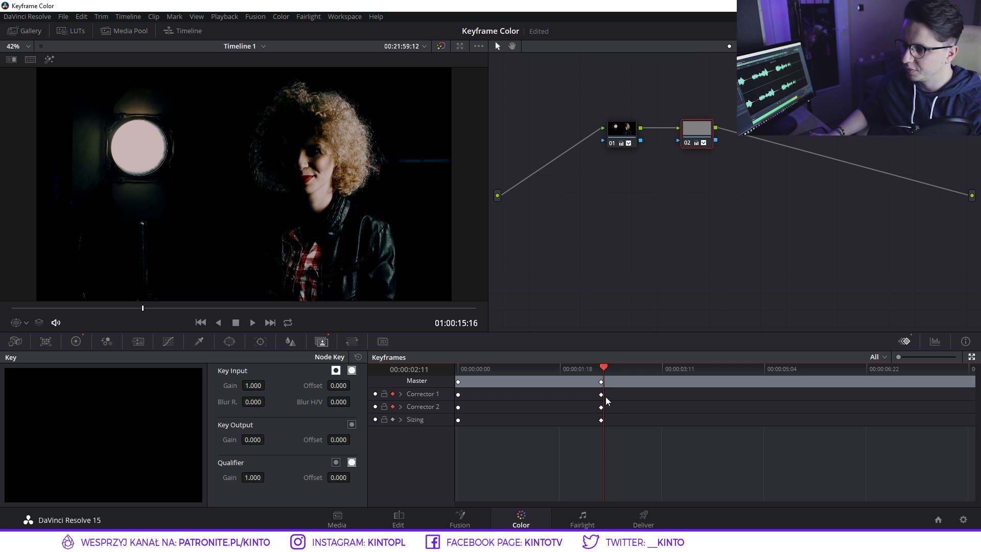
pyautogui.click(255, 440)
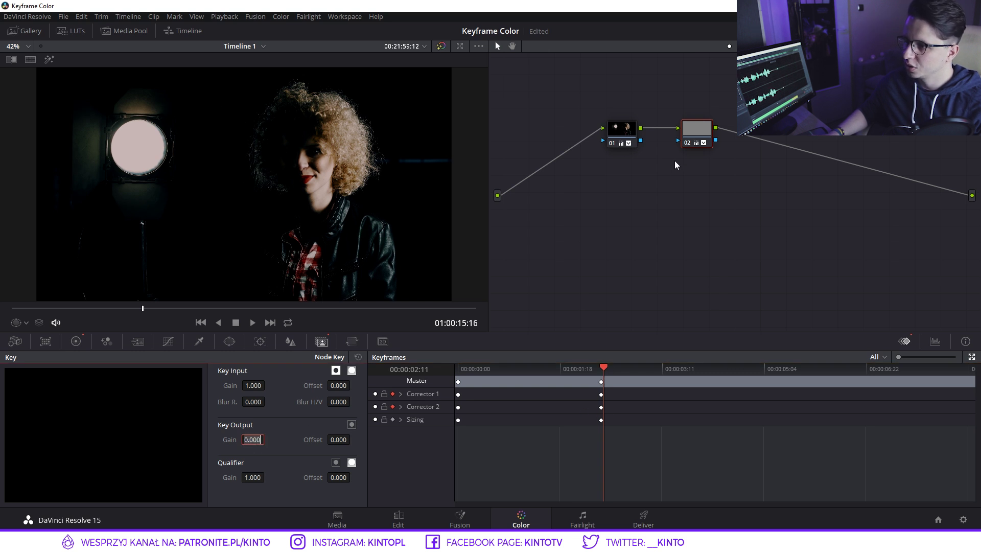
pyautogui.write('1')
pyautogui.click(624, 137)
pyautogui.click(254, 441)
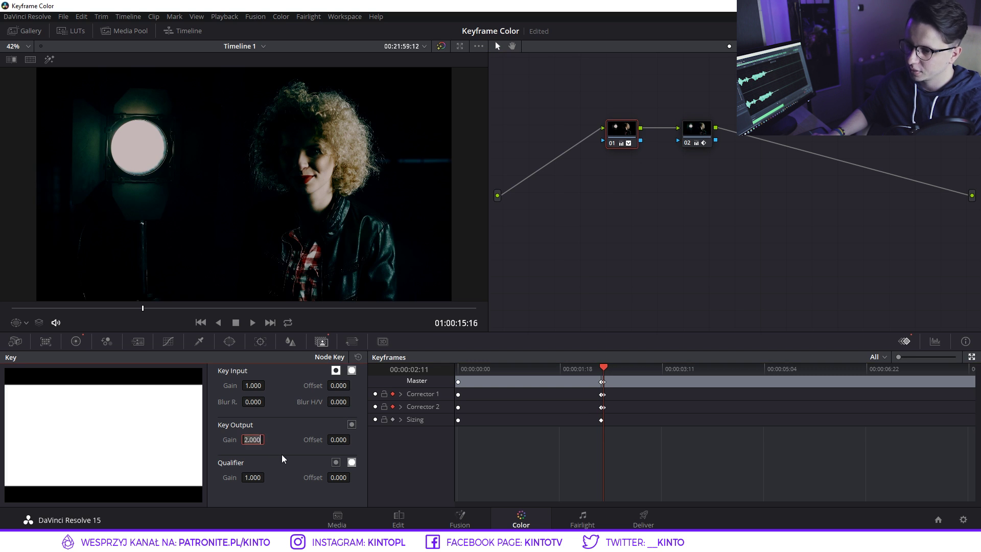
pyautogui.write('0')
pyautogui.press('Return')
pyautogui.click(623, 368)
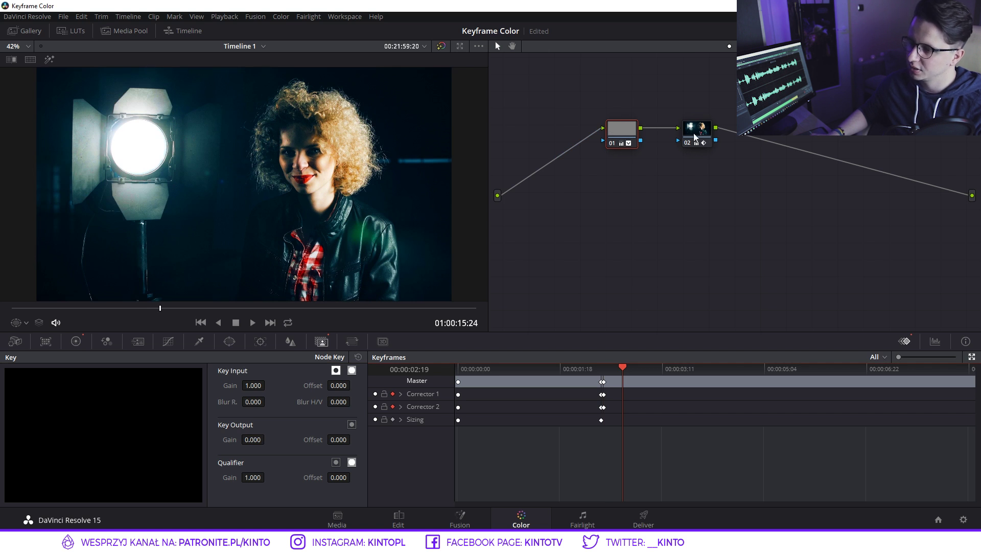
pyautogui.click(571, 368)
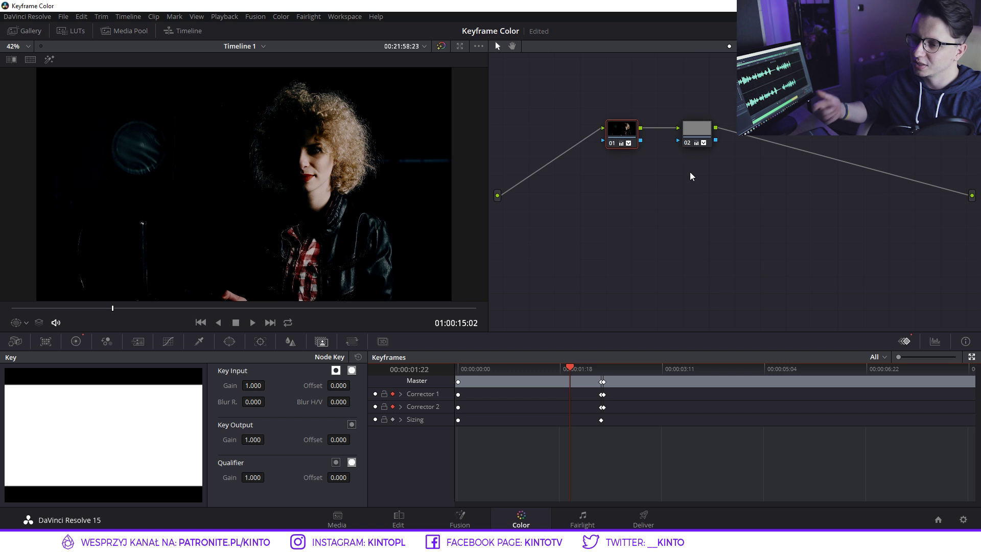
# Step: Replay the portrait clip's node 01-to-02 grade transition several times, then show the Clips strip
pyautogui.moveTo(486, 370); pyautogui.dragTo(531, 369)
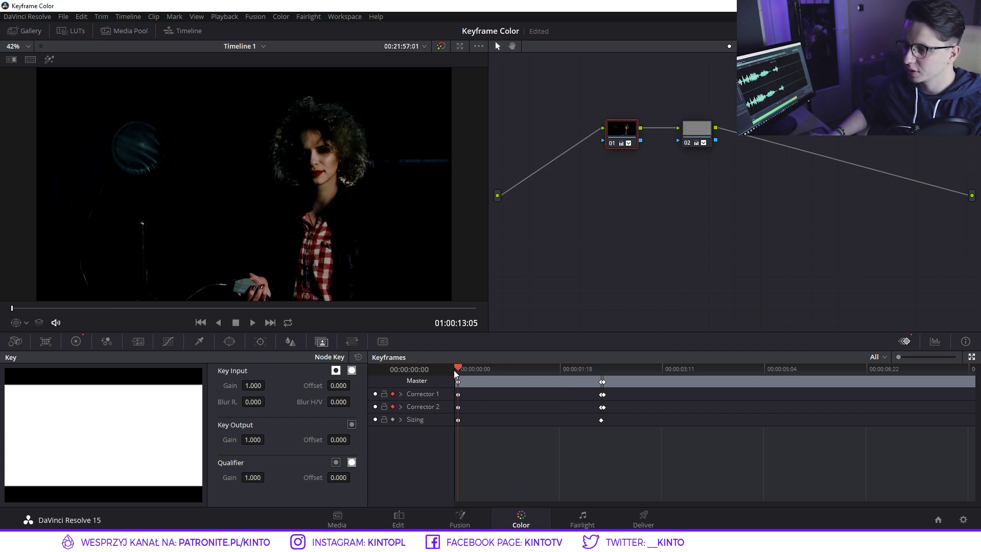
pyautogui.press('space')
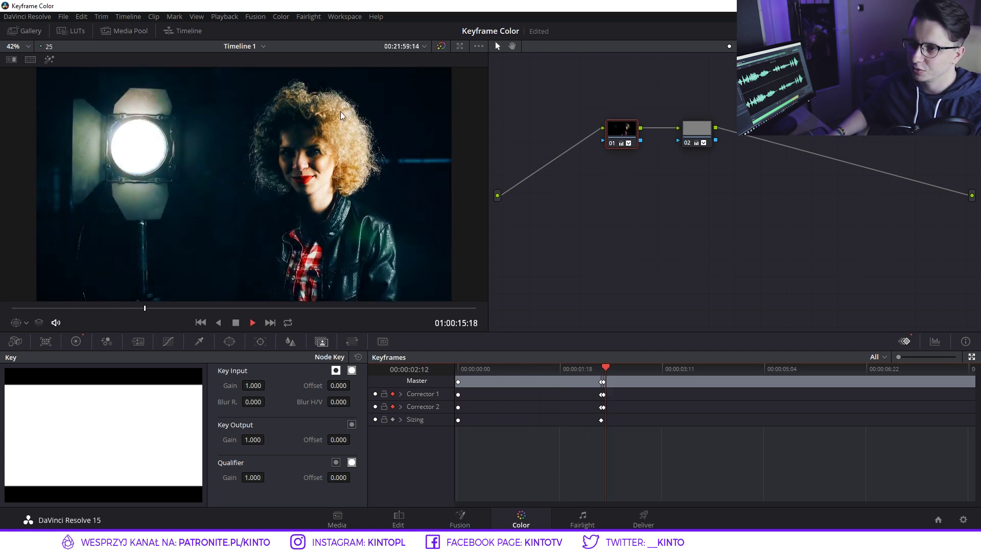
pyautogui.press('space')
pyautogui.click(546, 369)
pyautogui.press('space')
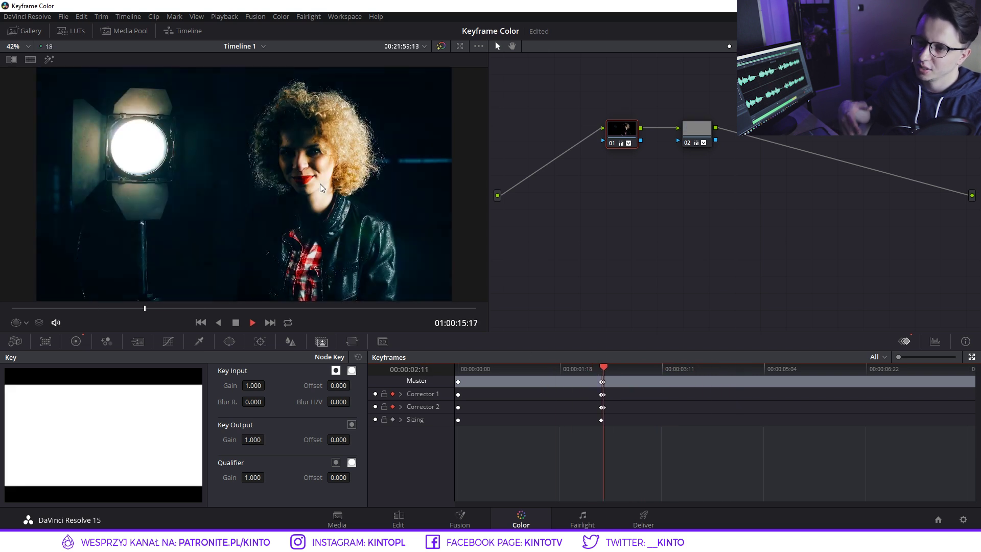
pyautogui.press('space')
pyautogui.click(548, 372)
pyautogui.press('space')
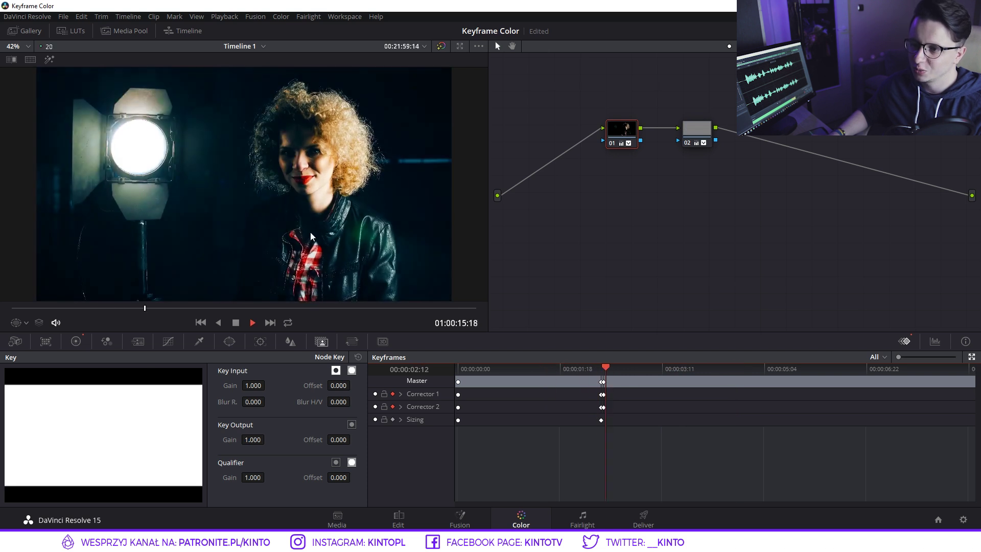
pyautogui.press('space')
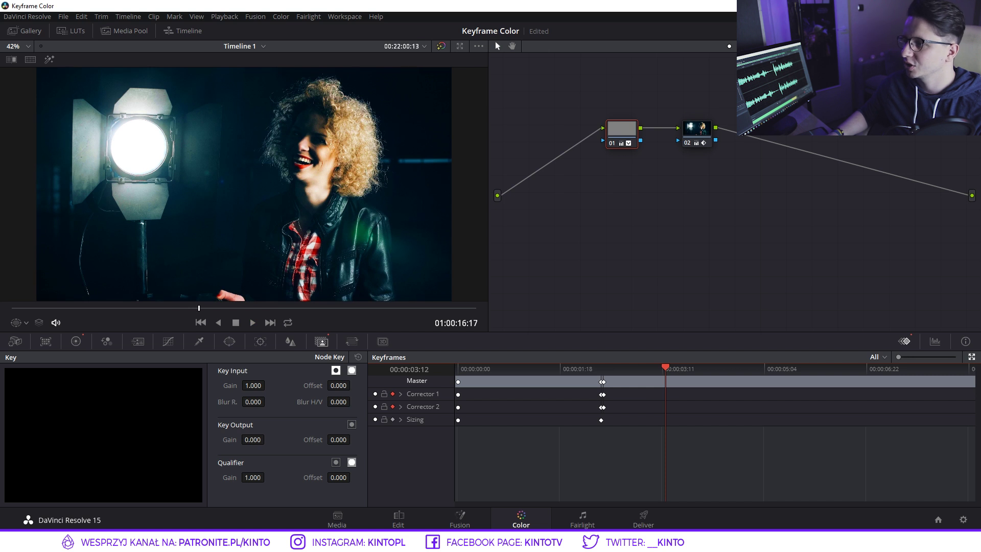
pyautogui.click(869, 31)
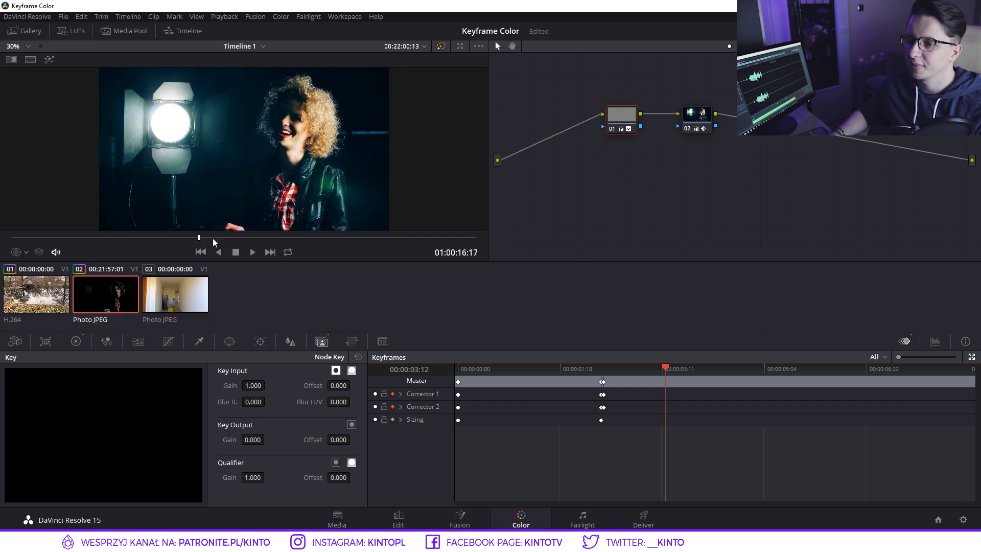
# Step: Open hallway clip 03 for grading, hide the clips strip and scrub its opening frames
pyautogui.click(169, 293)
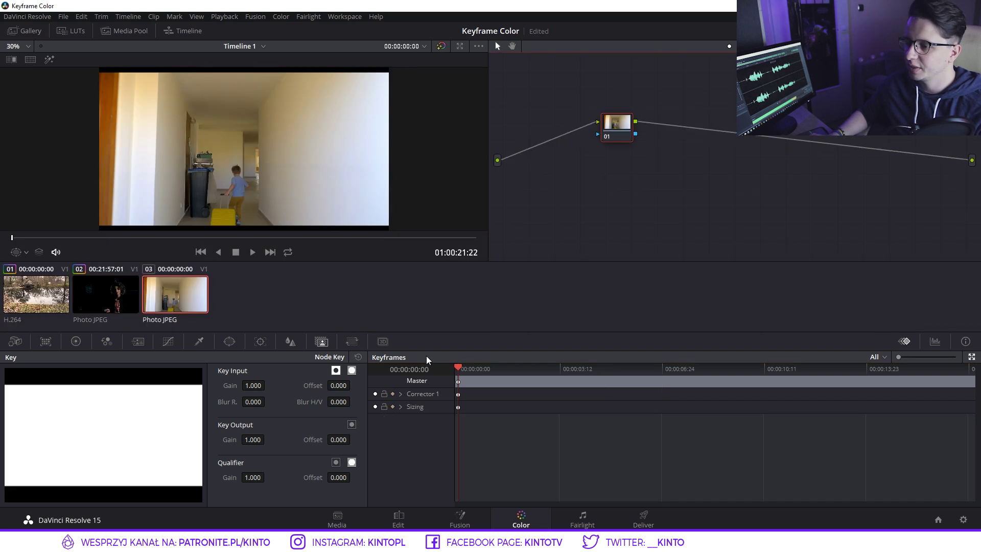
pyautogui.click(869, 31)
pyautogui.moveTo(37, 306); pyautogui.dragTo(3, 320)
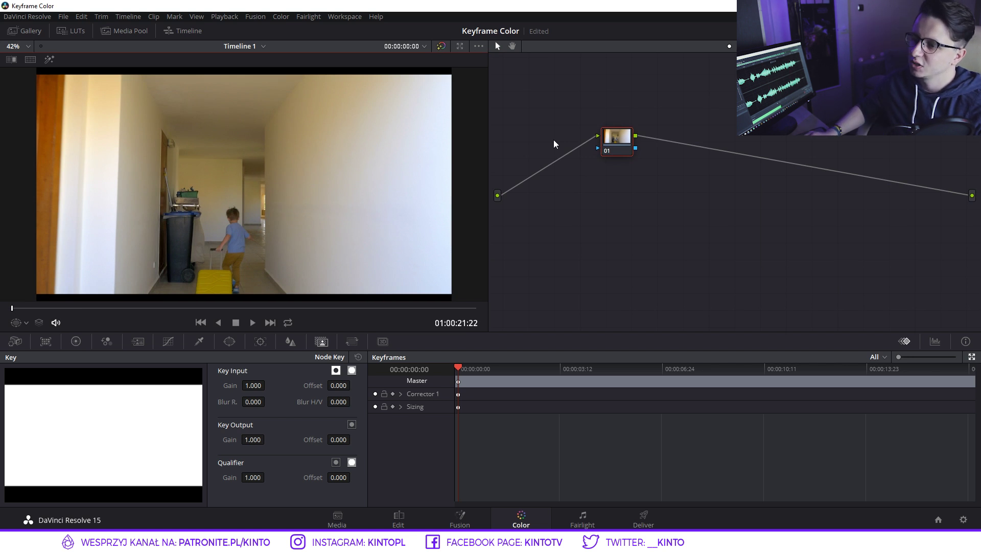
# Step: Add serial node 02 after node 01 and keyframe its Corrector 2 track at the clip start
pyautogui.click(622, 141)
pyautogui.hotkey('alt', 's')
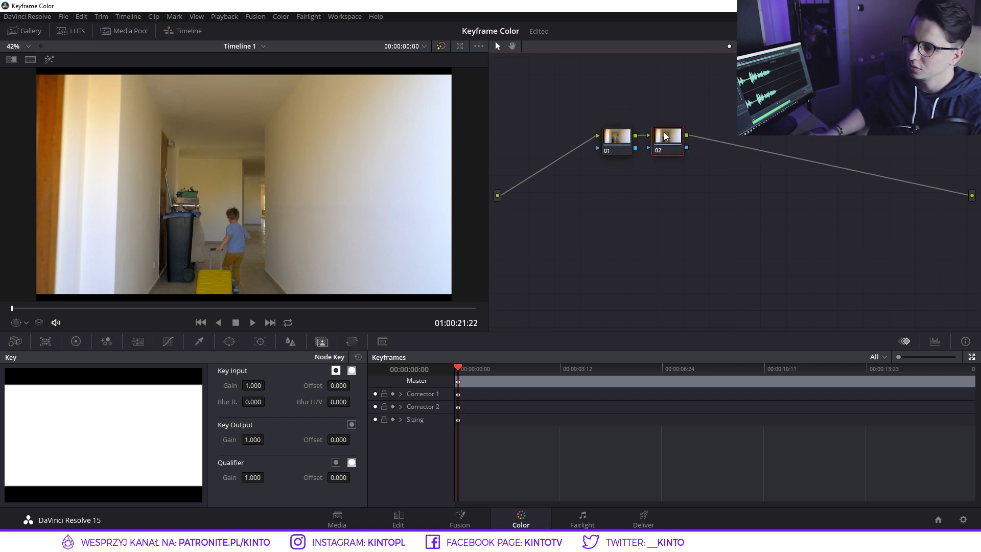
pyautogui.click(391, 407)
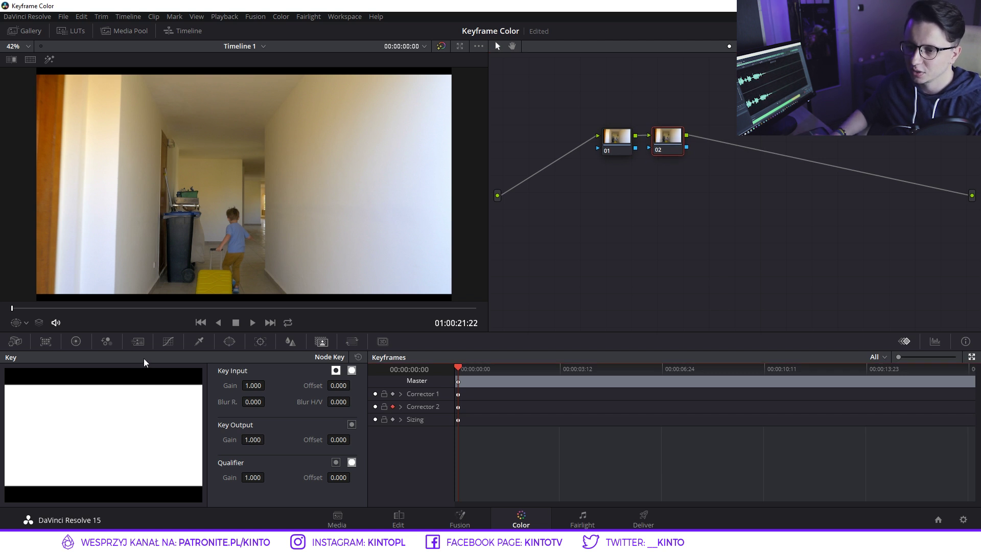
# Step: Bring up the Color Wheels and add a keyframe on all tracks slightly into the clip
pyautogui.click(107, 341)
pyautogui.click(75, 343)
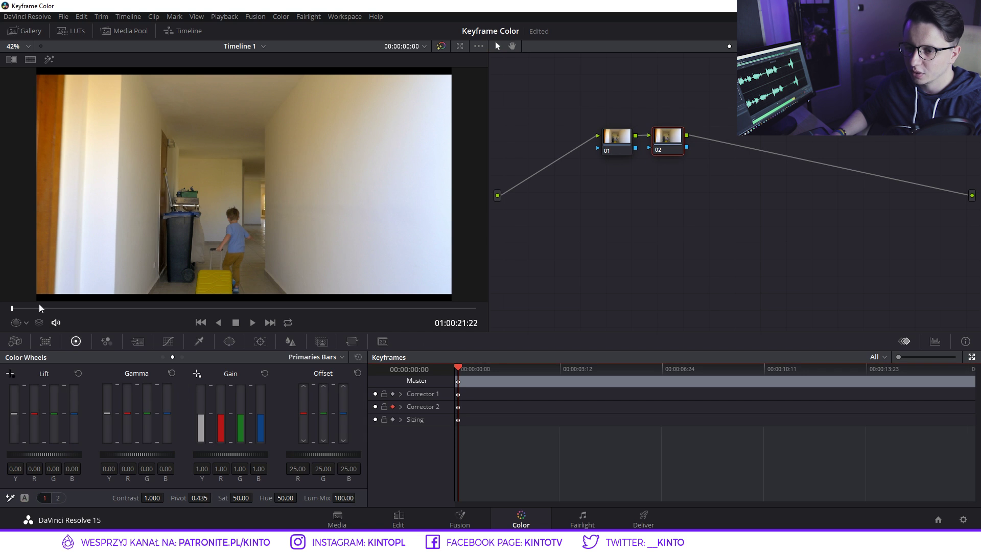
pyautogui.moveTo(458, 371)
pyautogui.mouseDown()
pyautogui.moveTo(501, 373)
pyautogui.moveTo(473, 375)
pyautogui.mouseUp()
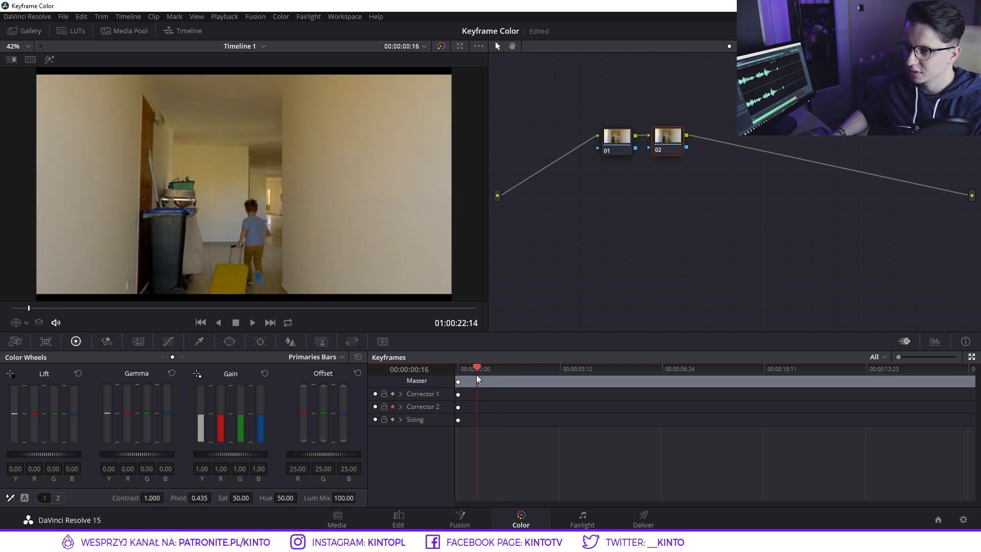
pyautogui.rightClick(475, 381)
pyautogui.click(504, 389)
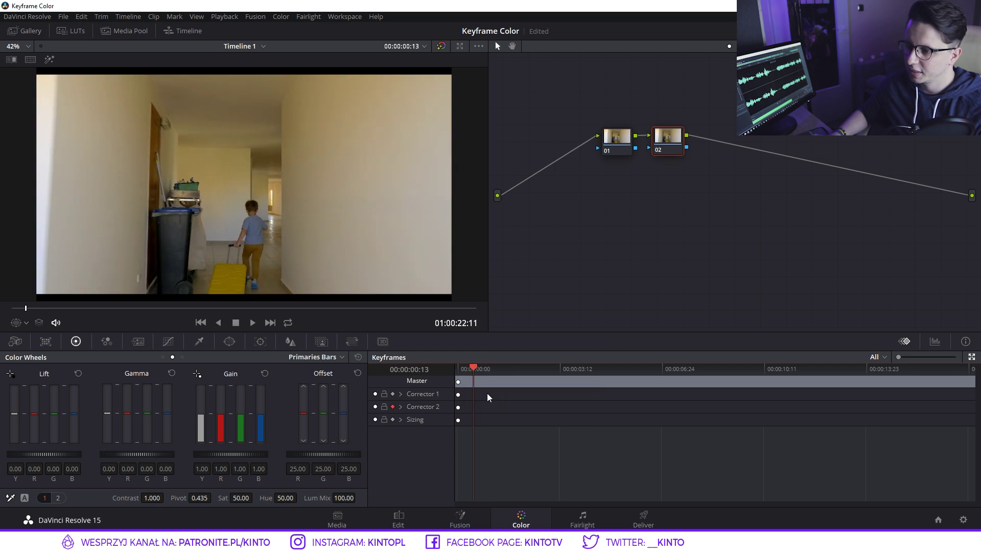
# Step: At 00:00:01:15, brighten the gain and slightly reduce gamma blue, comparing against the ungraded frame
pyautogui.moveTo(474, 369); pyautogui.dragTo(505, 372)
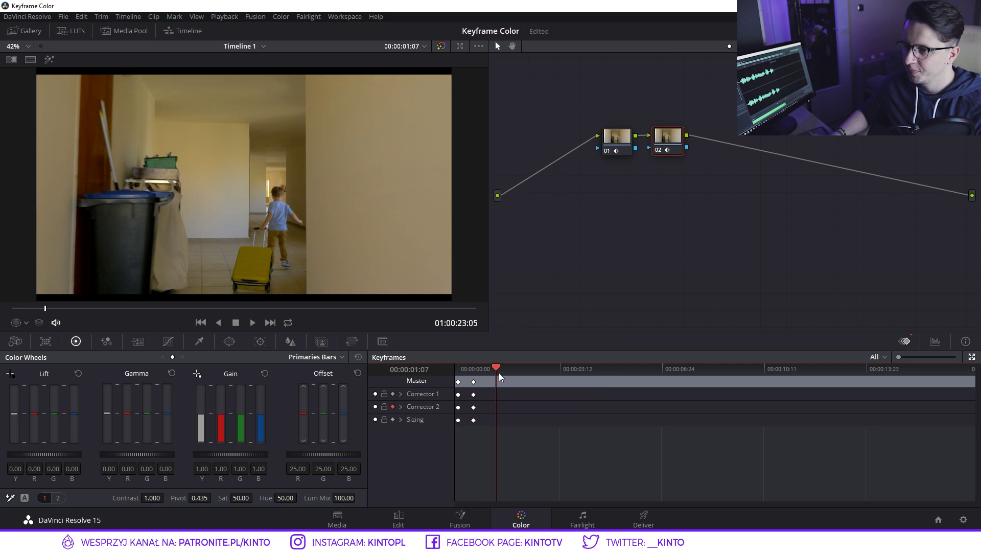
pyautogui.moveTo(146, 454); pyautogui.dragTo(149, 453)
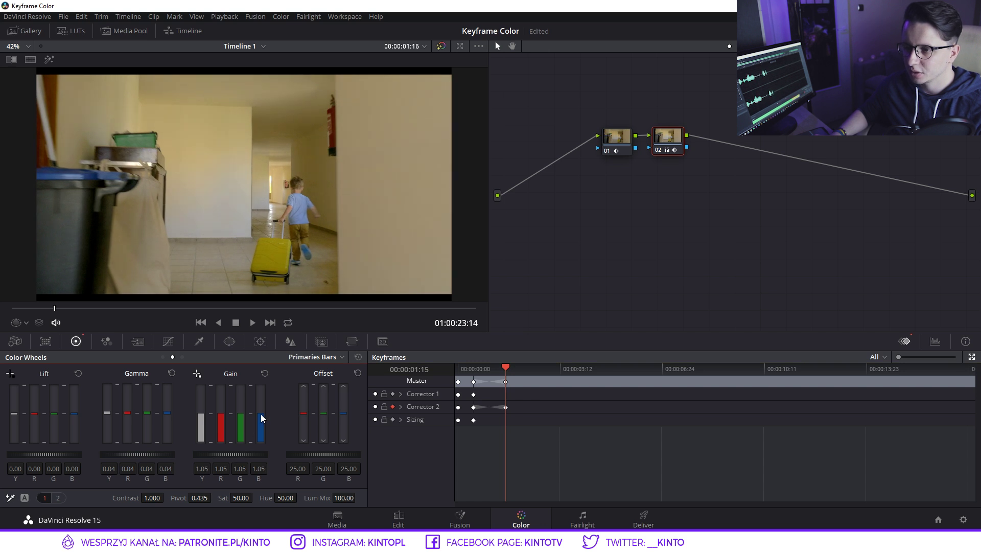
pyautogui.moveTo(167, 413); pyautogui.dragTo(167, 412)
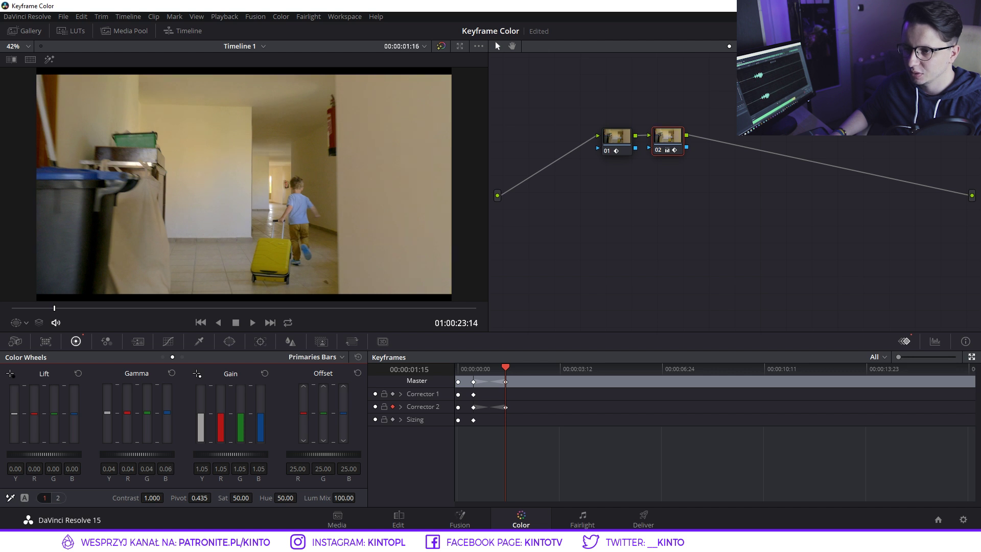
pyautogui.moveTo(167, 412); pyautogui.dragTo(167, 411)
pyautogui.hotkey('ctrl', 'd')
pyautogui.hotkey('ctrl', 'd')
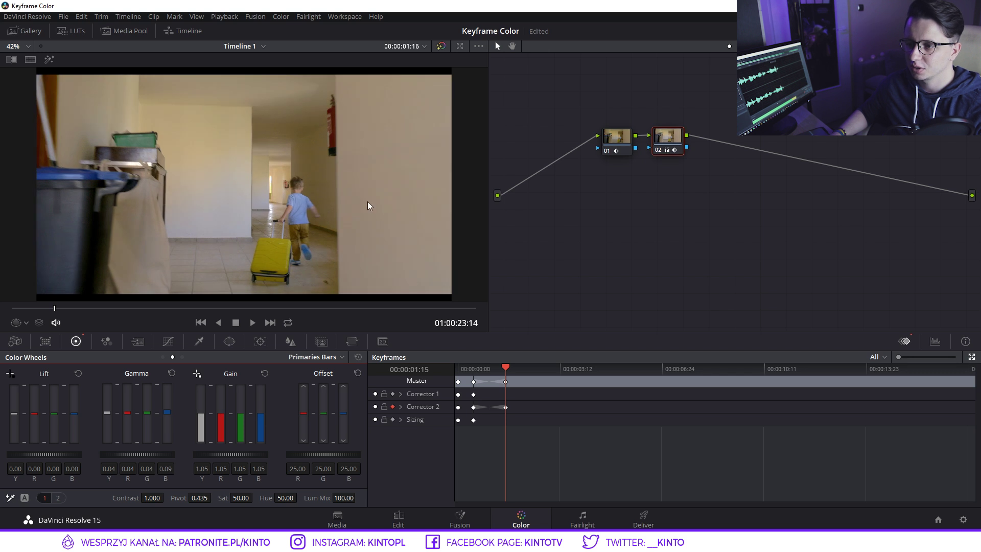
pyautogui.click(456, 370)
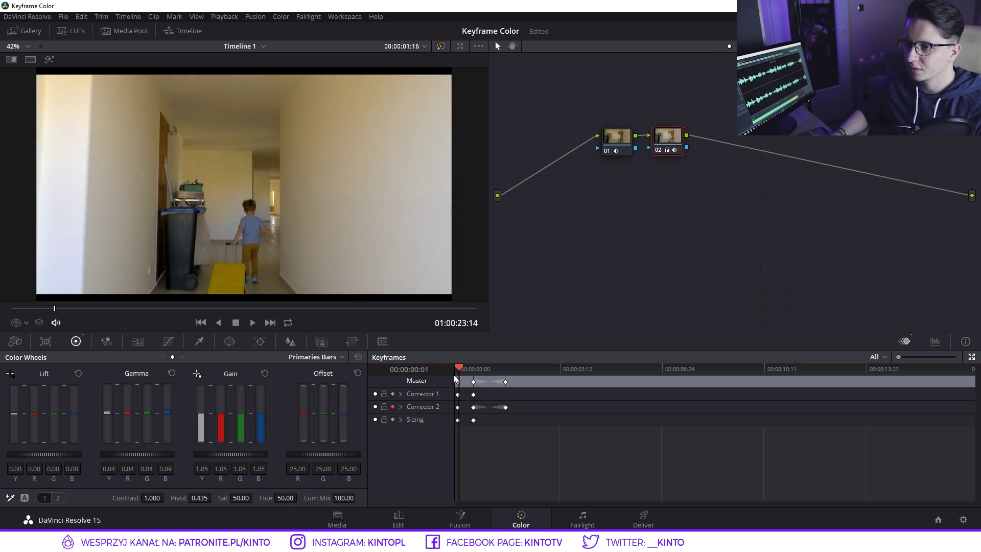
# Step: Add a later dynamic keyframe that raises gamma, lifts shadows slightly and eases contrast down
pyautogui.moveTo(445, 380)
pyautogui.mouseDown()
pyautogui.moveTo(550, 382)
pyautogui.moveTo(571, 370)
pyautogui.mouseUp()
pyautogui.rightClick(550, 391)
pyautogui.click(575, 398)
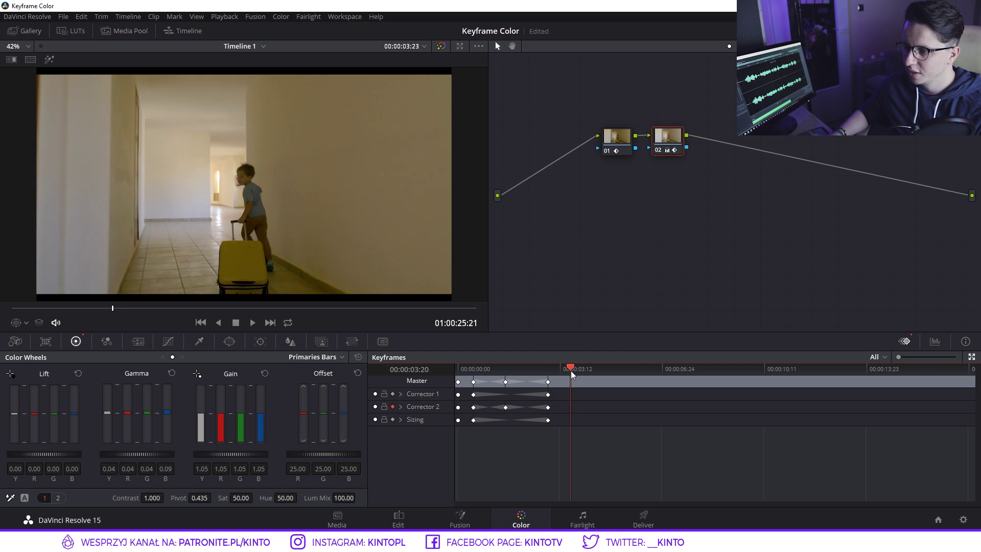
pyautogui.moveTo(148, 453); pyautogui.dragTo(152, 453)
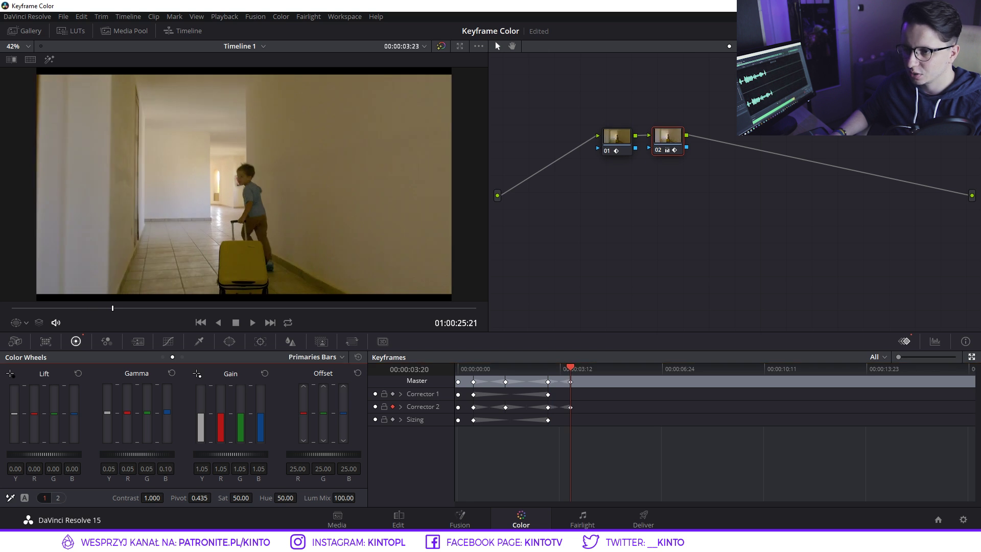
pyautogui.moveTo(60, 459); pyautogui.dragTo(64, 459)
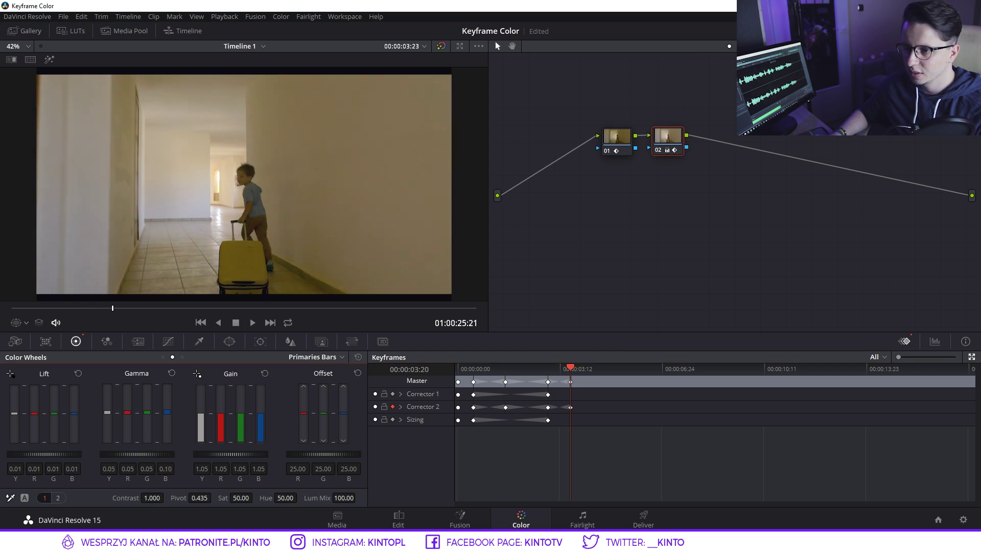
pyautogui.moveTo(167, 497); pyautogui.dragTo(162, 497)
# Step: Keyframe at about 00:00:06:04 with contrast reset to 1.000 and gamma lowered slightly
pyautogui.moveTo(571, 367); pyautogui.dragTo(613, 381)
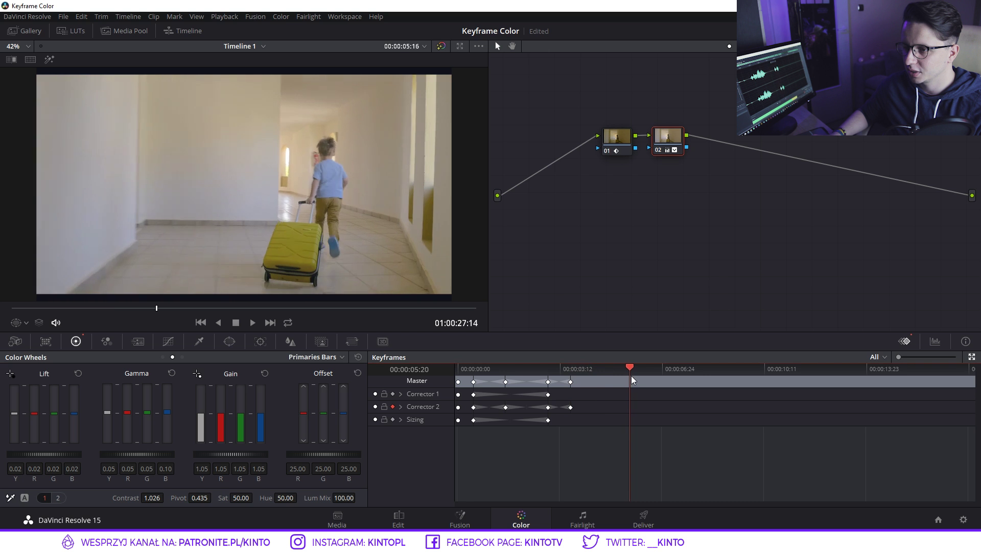
pyautogui.rightClick(613, 380)
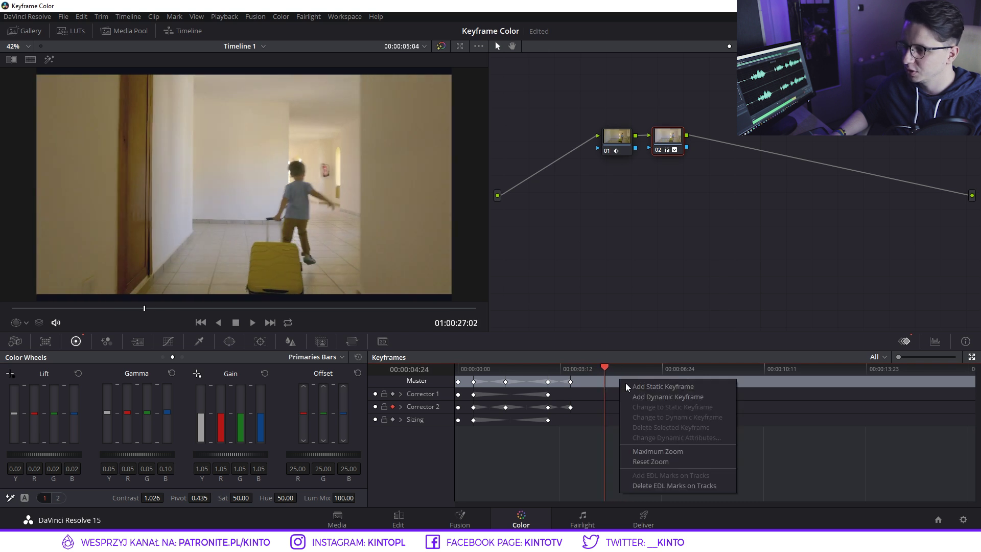
pyautogui.click(663, 397)
pyautogui.moveTo(611, 370); pyautogui.dragTo(641, 371)
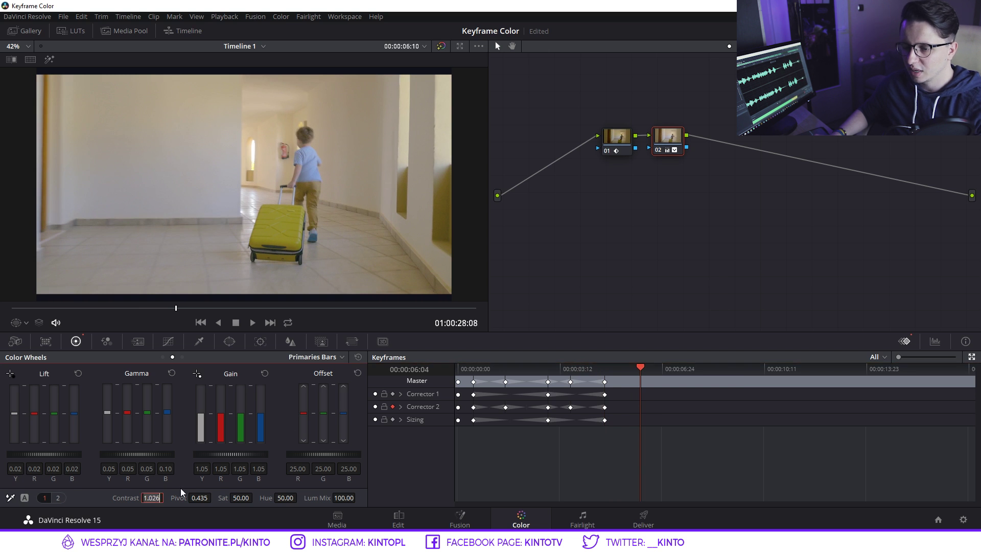
pyautogui.doubleClick(126, 497)
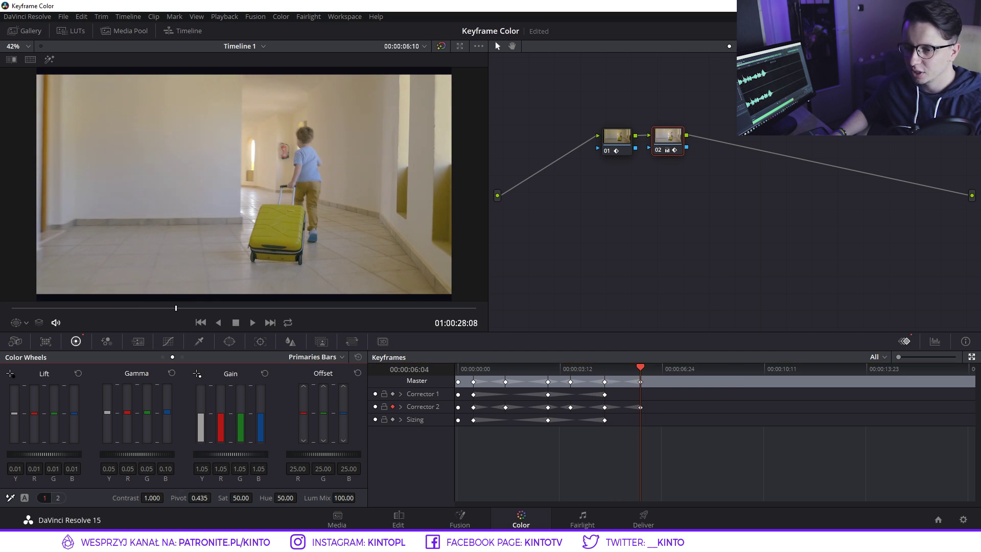
pyautogui.moveTo(137, 454); pyautogui.dragTo(126, 454)
pyautogui.moveTo(635, 369)
pyautogui.mouseDown()
pyautogui.moveTo(491, 369)
pyautogui.moveTo(485, 379)
pyautogui.mouseUp()
# Step: Play back the hallway clip's keyframed grade a few times, then add serial node 03 after node 02
pyautogui.press('space')
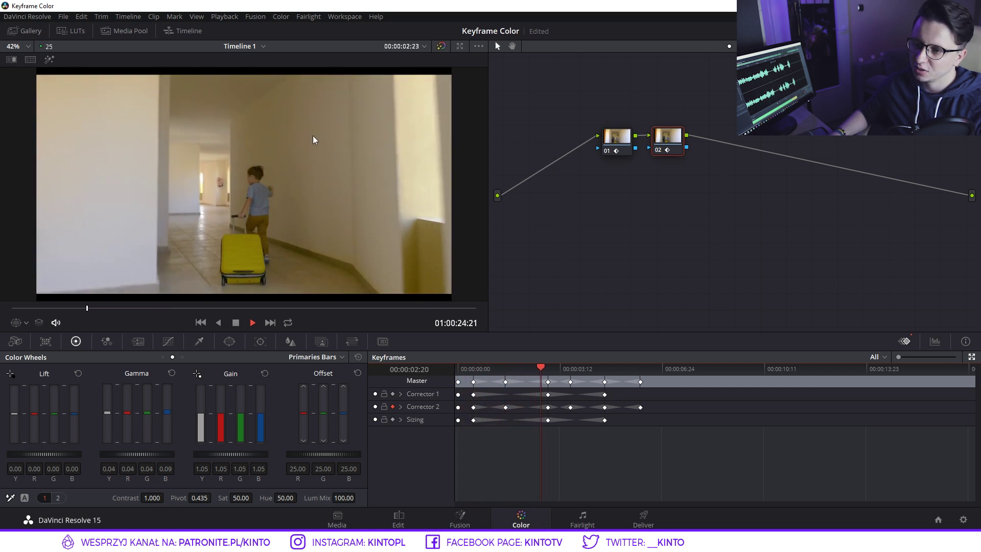
pyautogui.press('space')
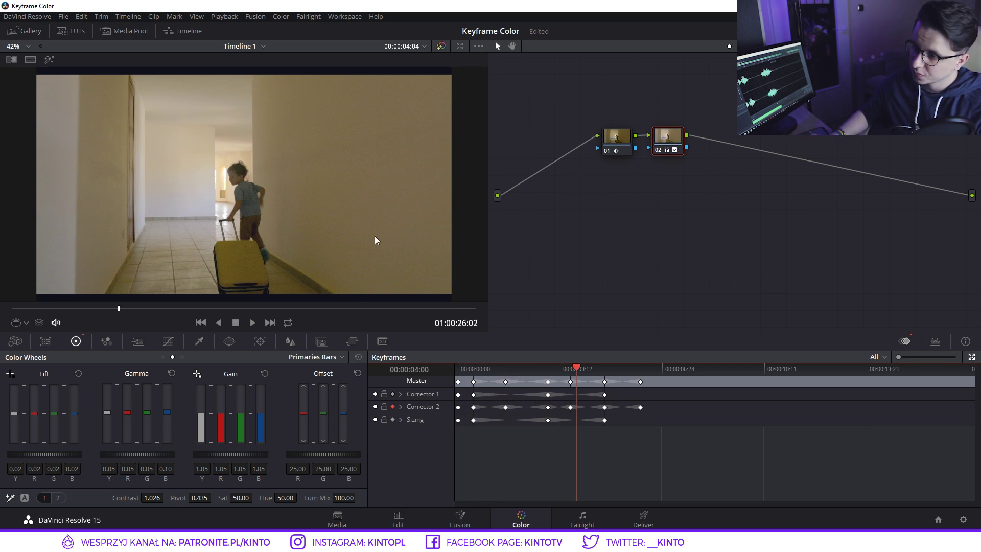
pyautogui.moveTo(577, 367)
pyautogui.mouseDown()
pyautogui.moveTo(630, 384)
pyautogui.moveTo(431, 389)
pyautogui.mouseUp()
pyautogui.press('space')
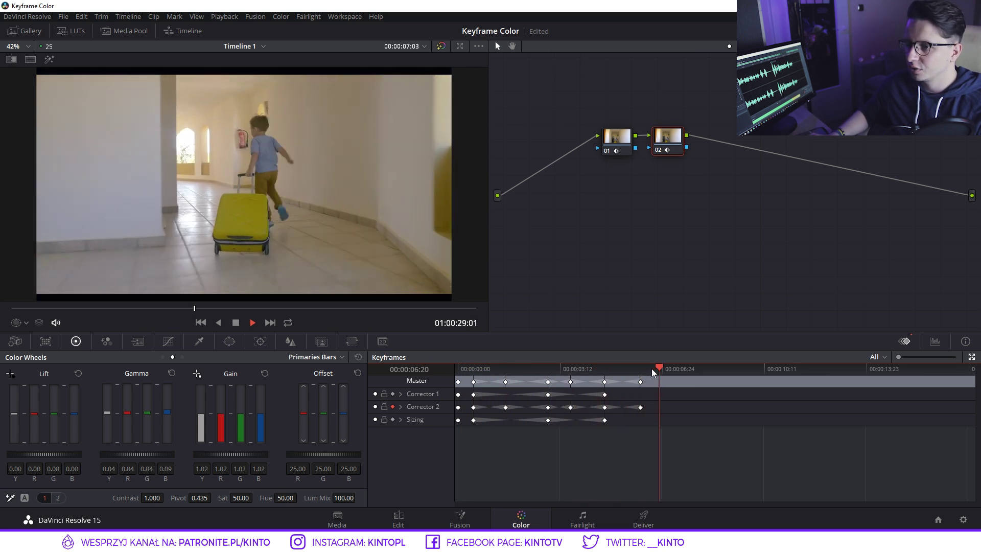
pyautogui.moveTo(657, 366); pyautogui.dragTo(397, 340)
pyautogui.press('space')
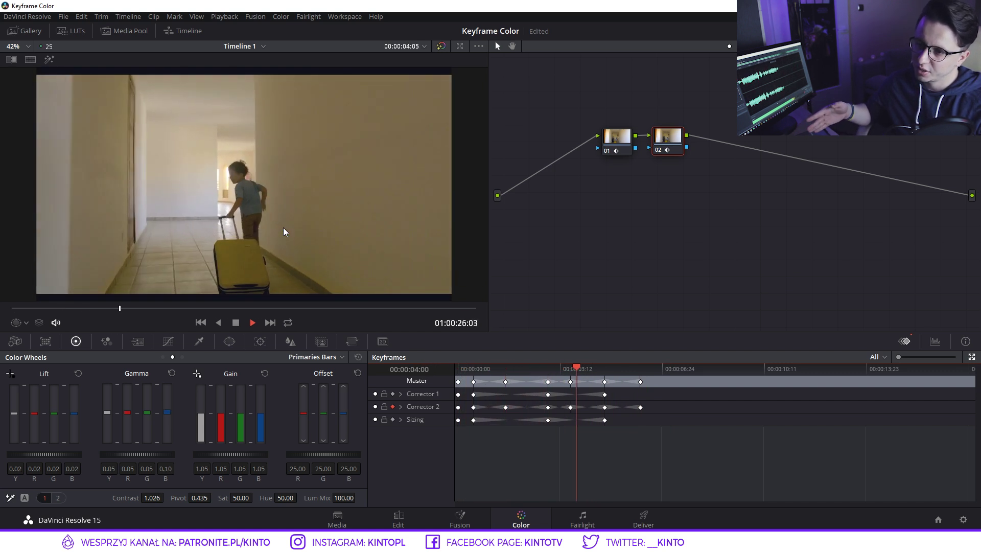
pyautogui.press('space')
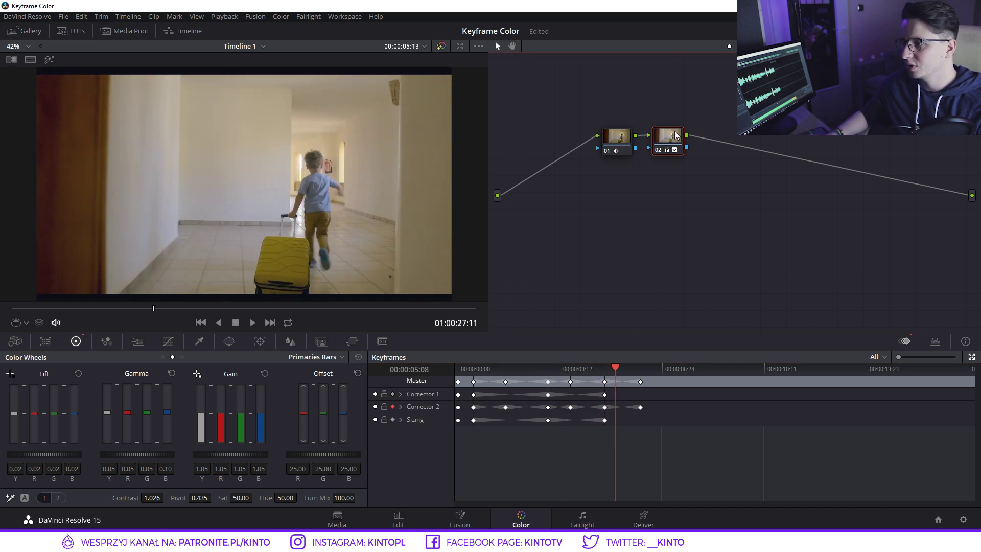
pyautogui.hotkey('alt', 's')
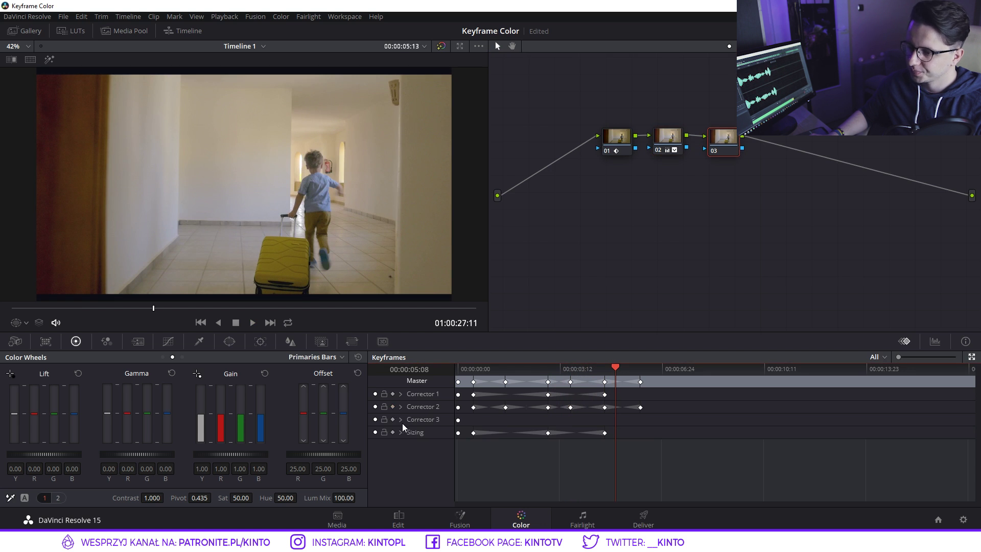
# Step: Add a circle window on node 03 and shrink it to a small size
pyautogui.click(400, 419)
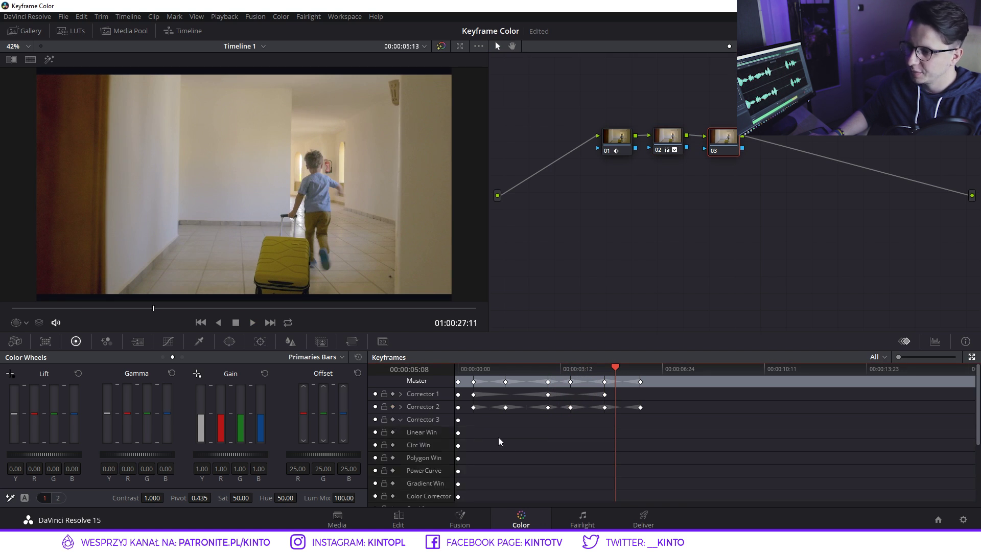
pyautogui.moveTo(615, 379); pyautogui.dragTo(472, 381)
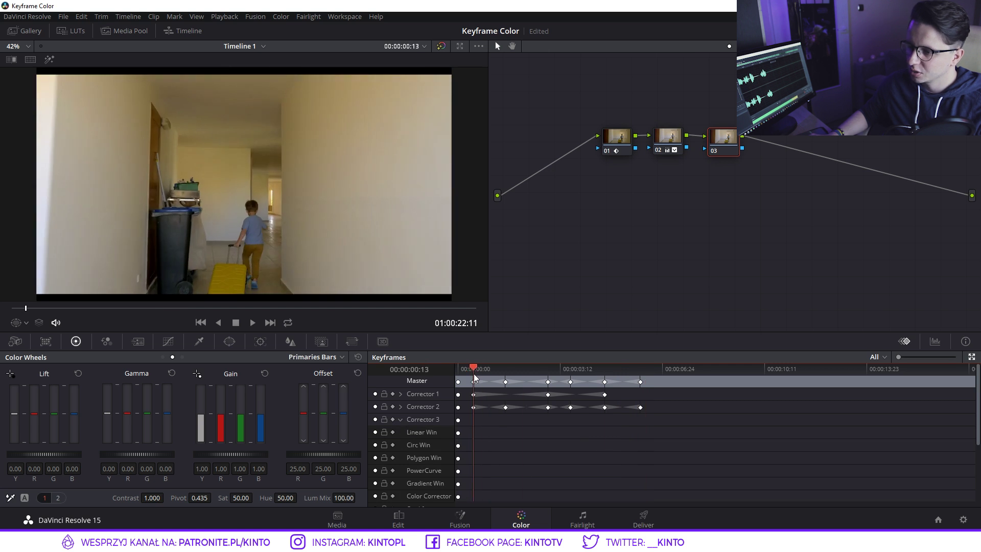
pyautogui.scroll(-1, 415, 442)
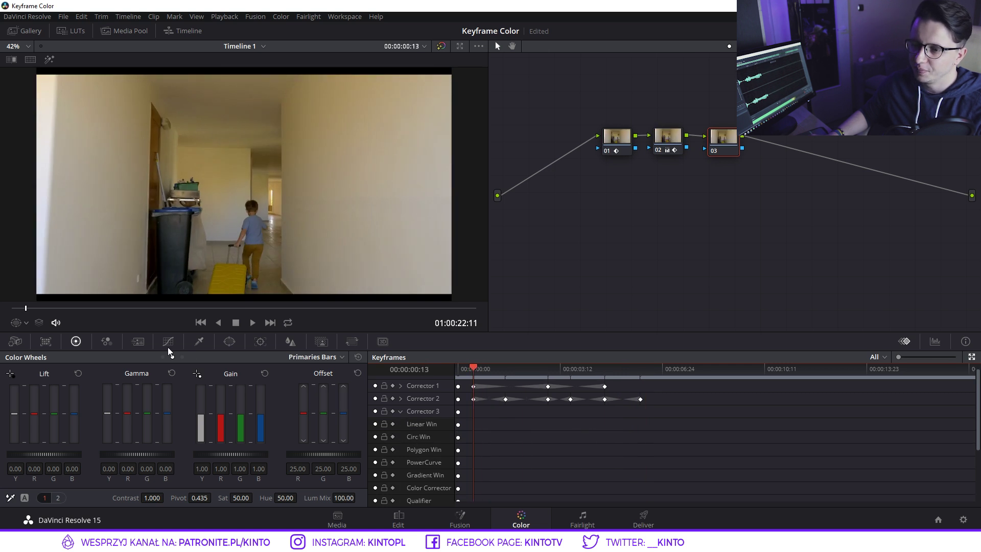
pyautogui.click(230, 341)
pyautogui.click(23, 424)
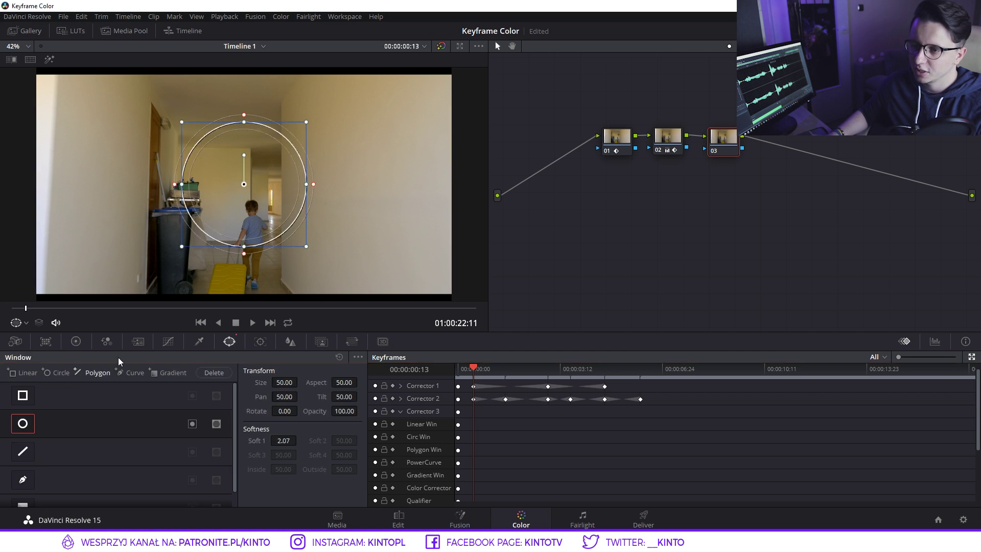
pyautogui.moveTo(305, 122)
pyautogui.mouseDown()
pyautogui.moveTo(260, 156)
pyautogui.moveTo(234, 278)
pyautogui.moveTo(260, 246)
pyautogui.mouseUp()
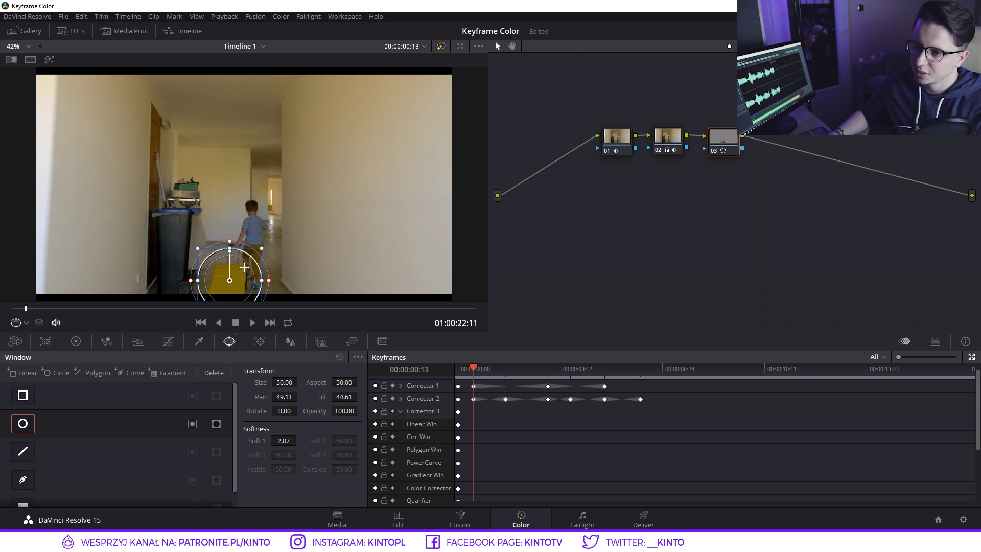
# Step: At the clip start, place the circle over the yellow suitcase and keyframe Circ Win
pyautogui.click(460, 370)
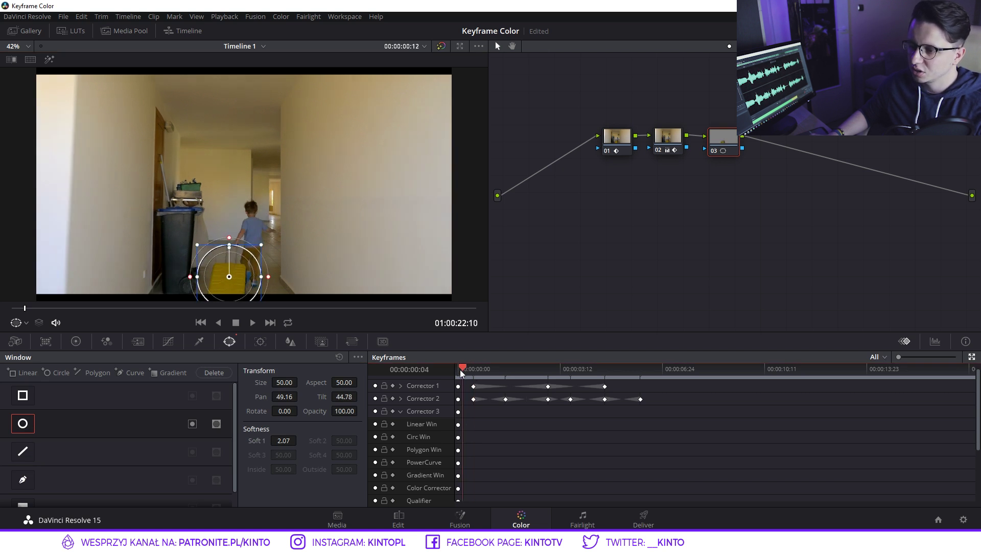
pyautogui.moveTo(250, 283); pyautogui.dragTo(233, 290)
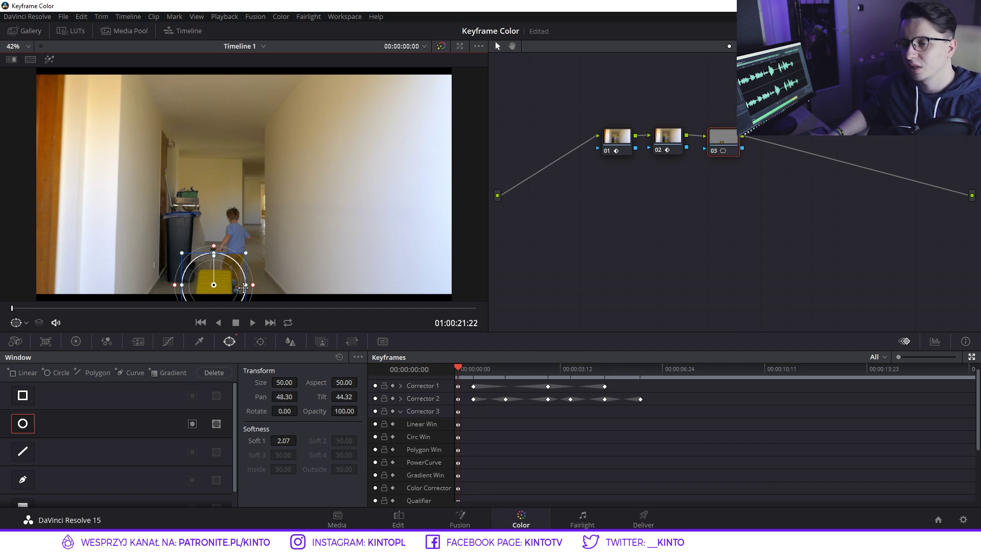
pyautogui.click(393, 437)
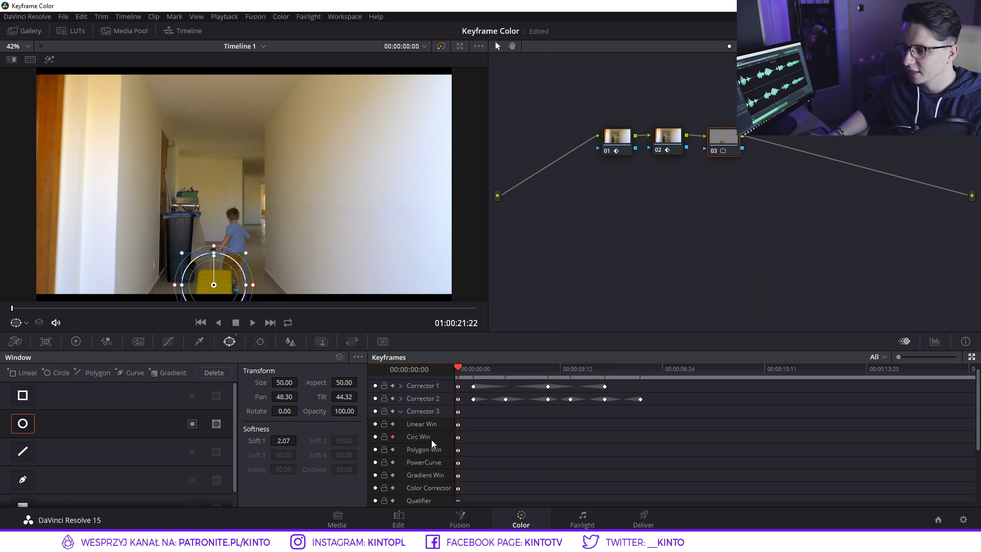
# Step: Reposition the circle onto the suitcase at successive frames through the first part of the hallway clip
pyautogui.moveTo(483, 372); pyautogui.dragTo(489, 370)
pyautogui.moveTo(222, 277); pyautogui.dragTo(264, 259)
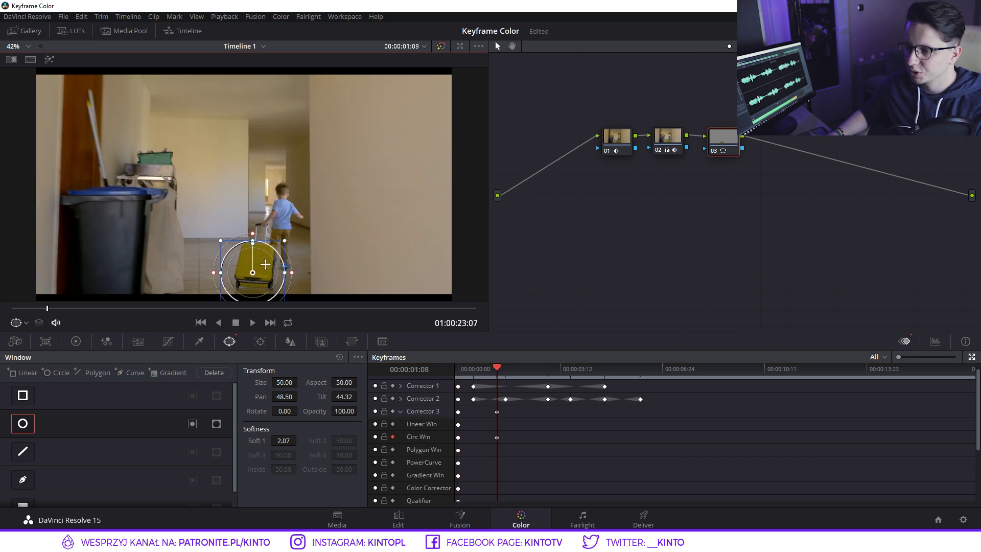
pyautogui.click(557, 376)
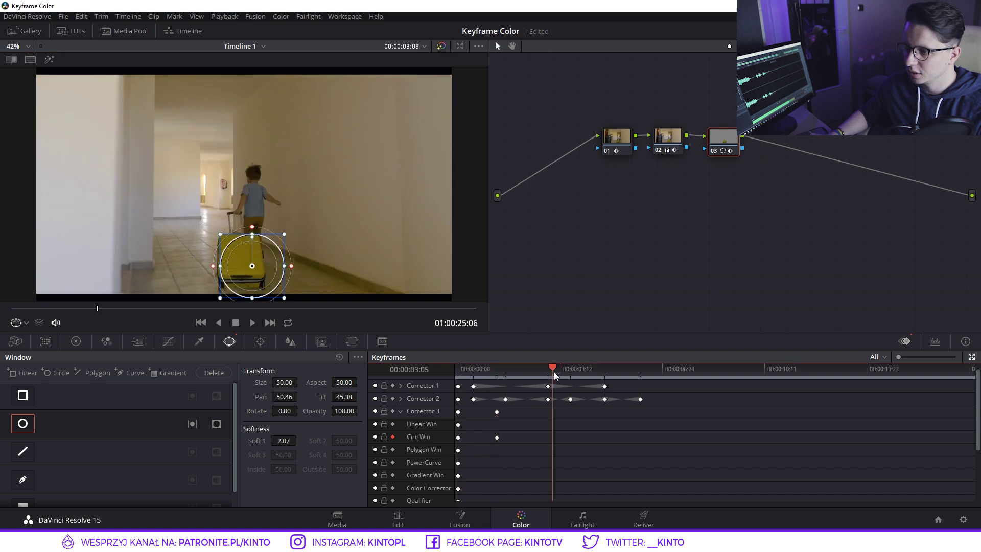
pyautogui.moveTo(273, 269)
pyautogui.mouseDown()
pyautogui.moveTo(253, 262)
pyautogui.moveTo(276, 232)
pyautogui.moveTo(243, 276)
pyautogui.mouseUp()
pyautogui.click(651, 374)
pyautogui.click(739, 374)
pyautogui.moveTo(247, 216); pyautogui.dragTo(253, 207)
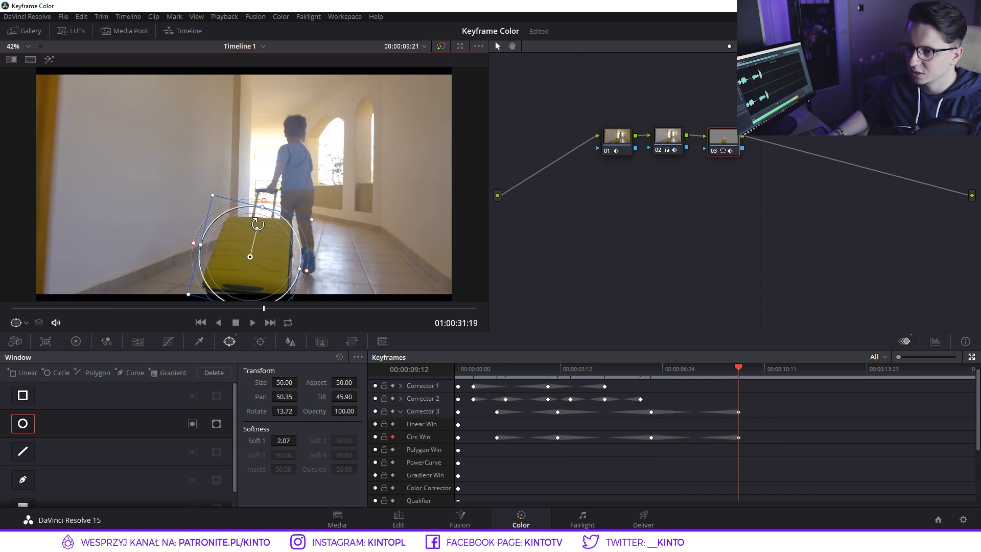
pyautogui.click(815, 374)
pyautogui.moveTo(268, 251)
pyautogui.mouseDown()
pyautogui.moveTo(243, 273)
pyautogui.moveTo(270, 274)
pyautogui.mouseUp()
# Step: Move, resize and widen the circle over the suitcase across the balcony frames near the clip end
pyautogui.click(877, 368)
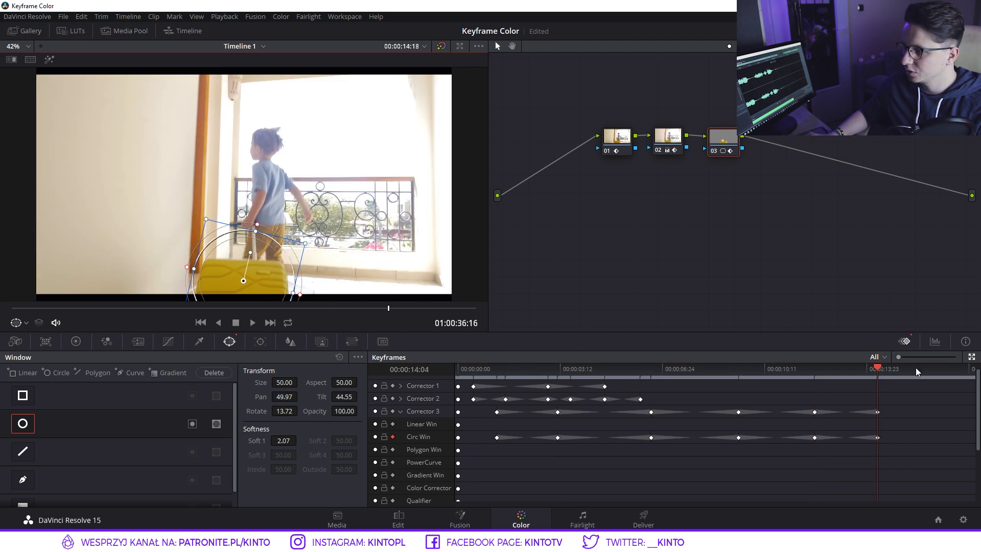
pyautogui.click(950, 369)
pyautogui.scroll(-1, 261, 251)
pyautogui.scroll(-2, 261, 251)
pyautogui.moveTo(261, 251); pyautogui.dragTo(312, 293)
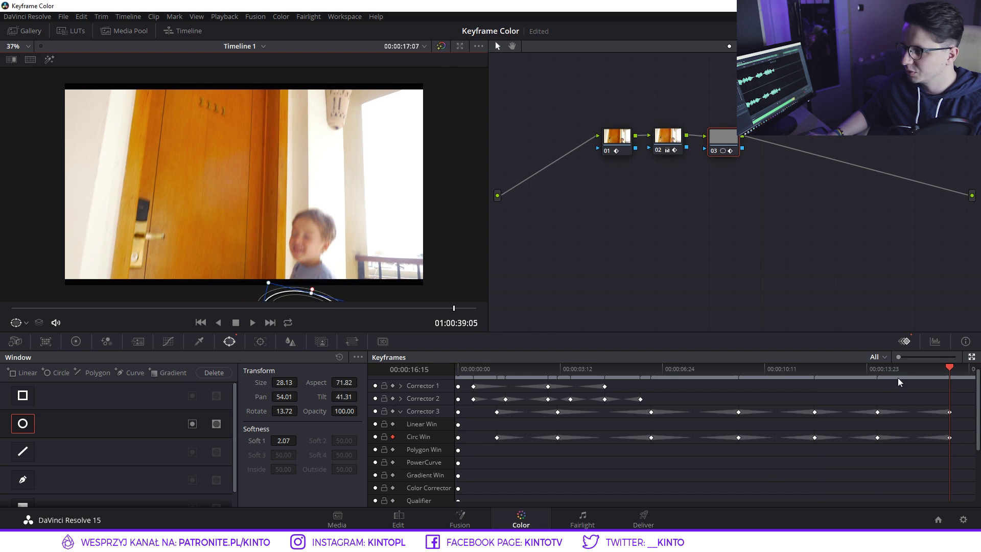
pyautogui.moveTo(916, 370)
pyautogui.mouseDown()
pyautogui.moveTo(900, 375)
pyautogui.moveTo(911, 380)
pyautogui.mouseUp()
pyautogui.moveTo(289, 300); pyautogui.dragTo(254, 288)
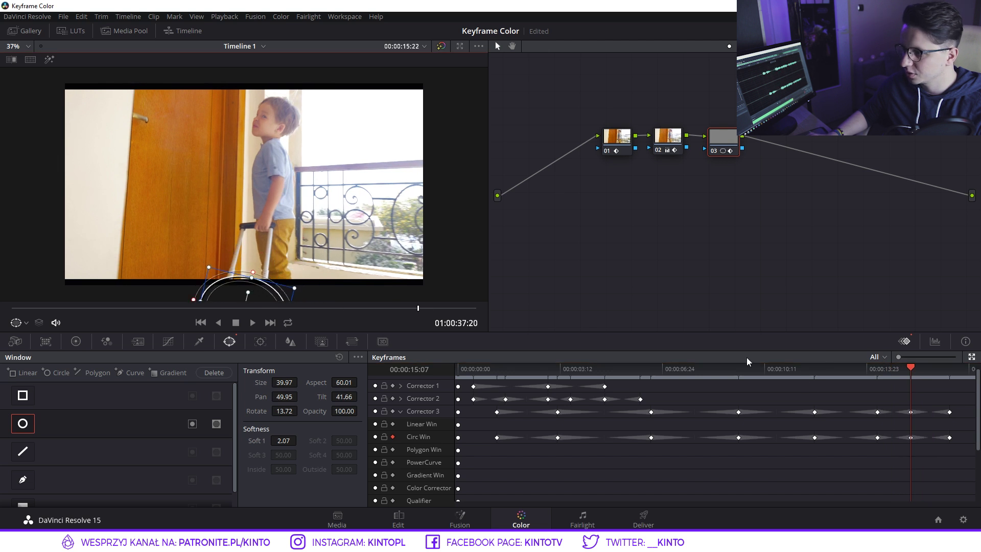
pyautogui.moveTo(904, 369); pyautogui.dragTo(898, 368)
pyautogui.moveTo(262, 283)
pyautogui.mouseDown()
pyautogui.moveTo(234, 291)
pyautogui.moveTo(260, 292)
pyautogui.mouseUp()
pyautogui.moveTo(179, 290); pyautogui.dragTo(164, 288)
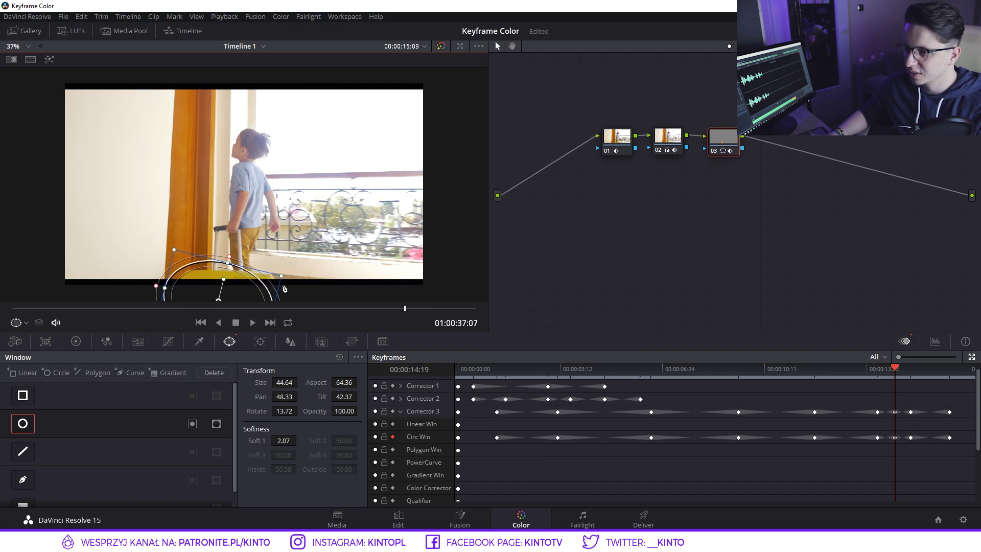
pyautogui.moveTo(895, 369); pyautogui.dragTo(847, 369)
pyautogui.moveTo(263, 275); pyautogui.dragTo(290, 276)
# Step: Correct the circle position around ten seconds and near the start, then play to check tracking
pyautogui.click(777, 377)
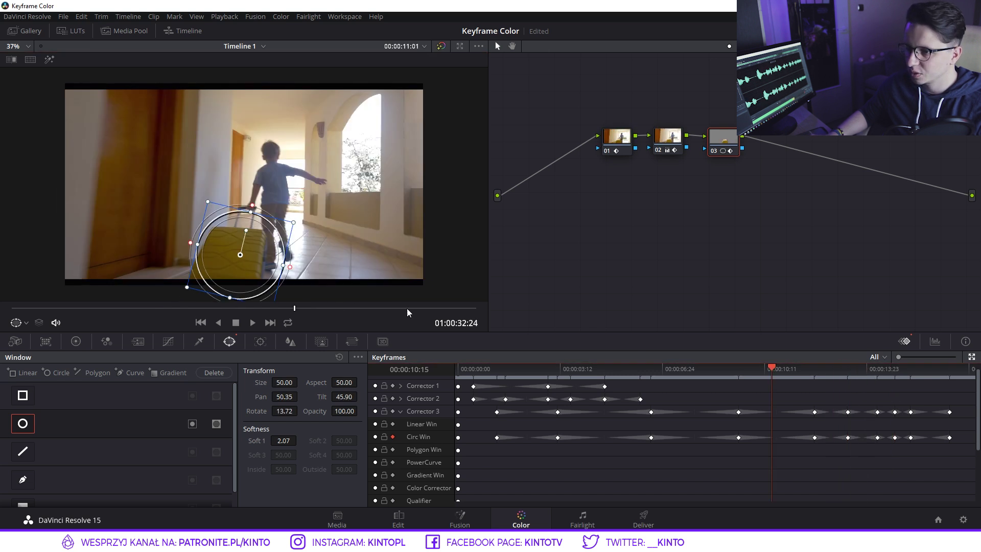
pyautogui.moveTo(237, 256); pyautogui.dragTo(220, 259)
pyautogui.click(707, 375)
pyautogui.click(690, 375)
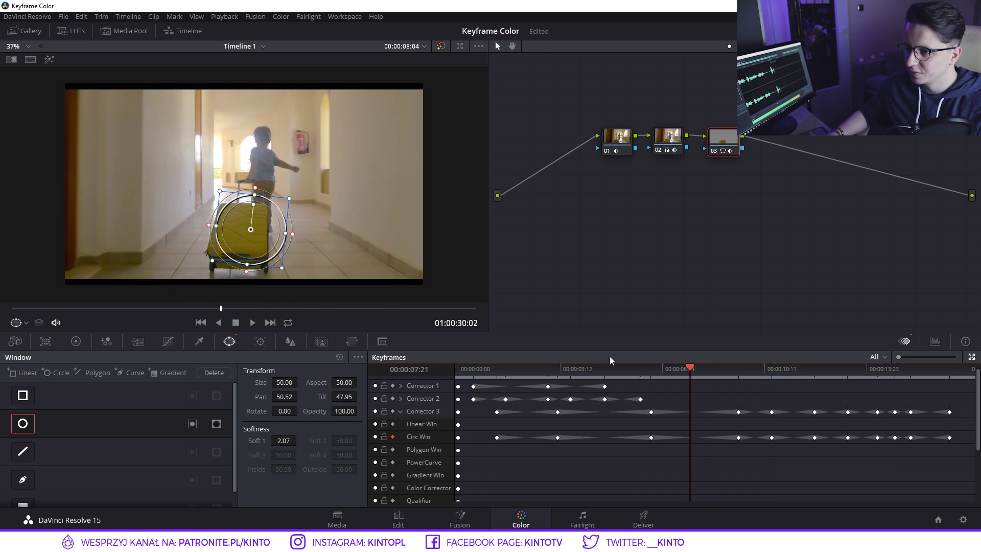
pyautogui.moveTo(268, 239)
pyautogui.mouseDown()
pyautogui.moveTo(256, 237)
pyautogui.moveTo(273, 262)
pyautogui.mouseUp()
pyautogui.click(603, 378)
pyautogui.moveTo(609, 377); pyautogui.dragTo(382, 363)
pyautogui.moveTo(257, 249); pyautogui.dragTo(235, 260)
pyautogui.press('space')
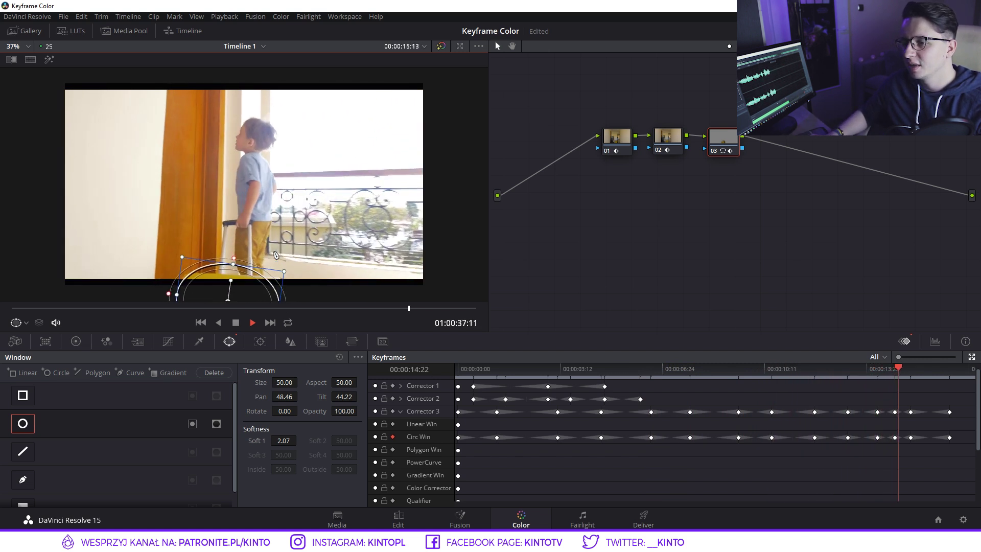
pyautogui.moveTo(698, 368); pyautogui.dragTo(475, 389)
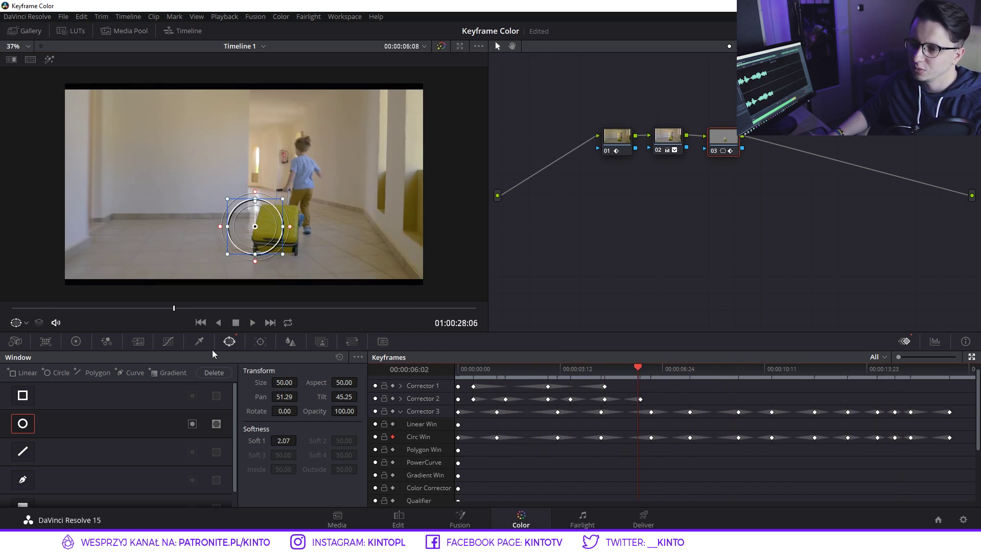
# Step: Toggle from Tracker back to the Window palette and collapse the Corrector 3 keyframe rows
pyautogui.click(259, 343)
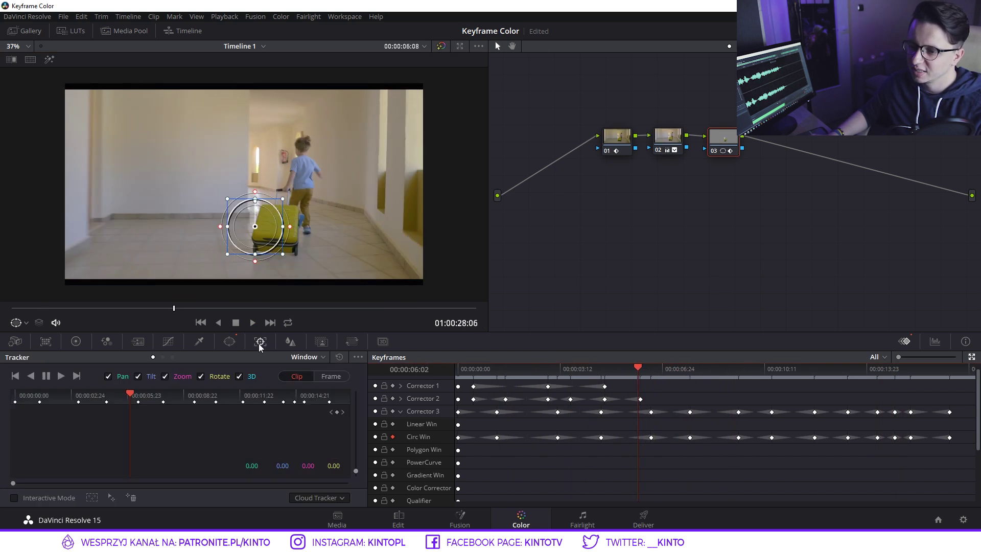
pyautogui.click(231, 345)
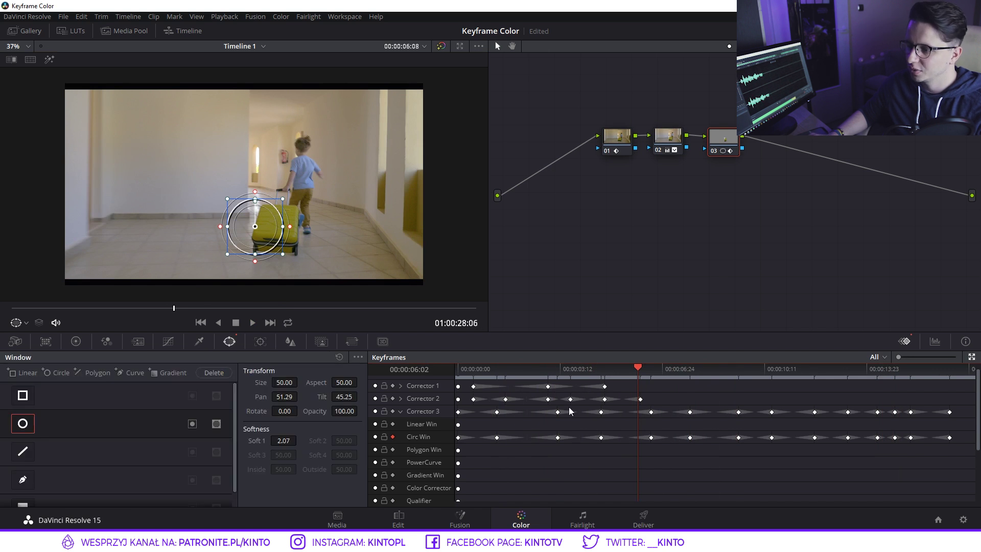
pyautogui.click(400, 411)
pyautogui.click(670, 368)
# Step: Scrub and play the hallway clip to review the circle window tracking the suitcase
pyautogui.moveTo(682, 368); pyautogui.dragTo(778, 369)
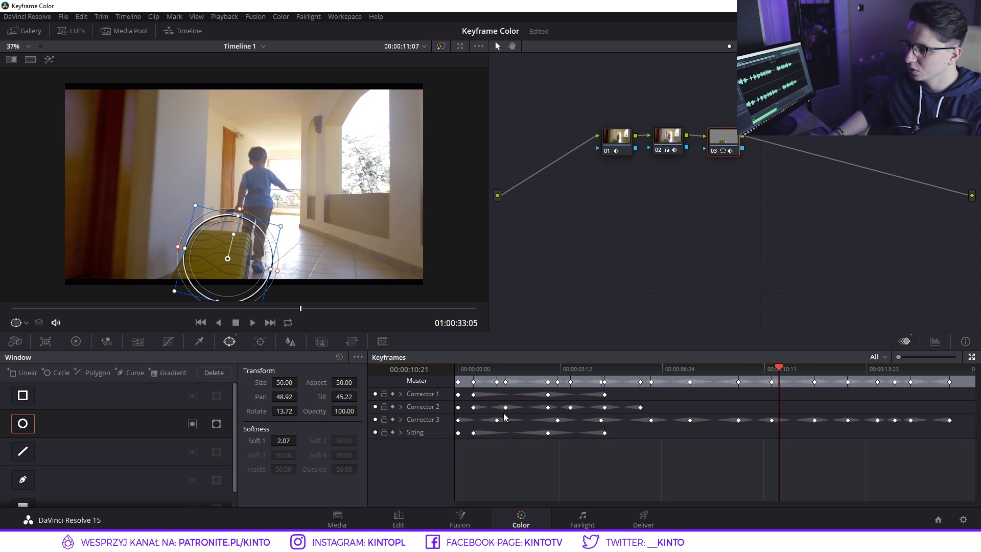
pyautogui.moveTo(714, 368); pyautogui.dragTo(749, 369)
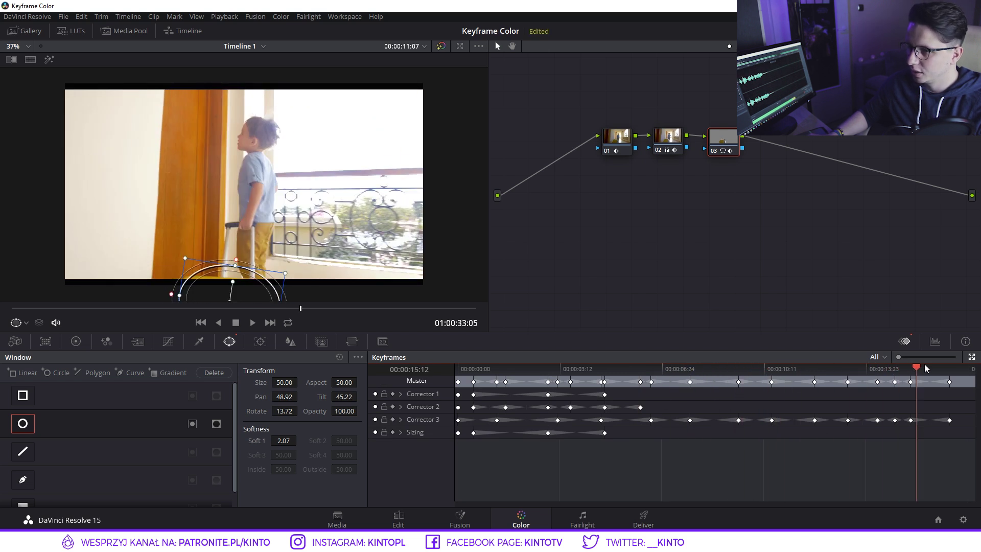
pyautogui.click(460, 369)
pyautogui.press('space')
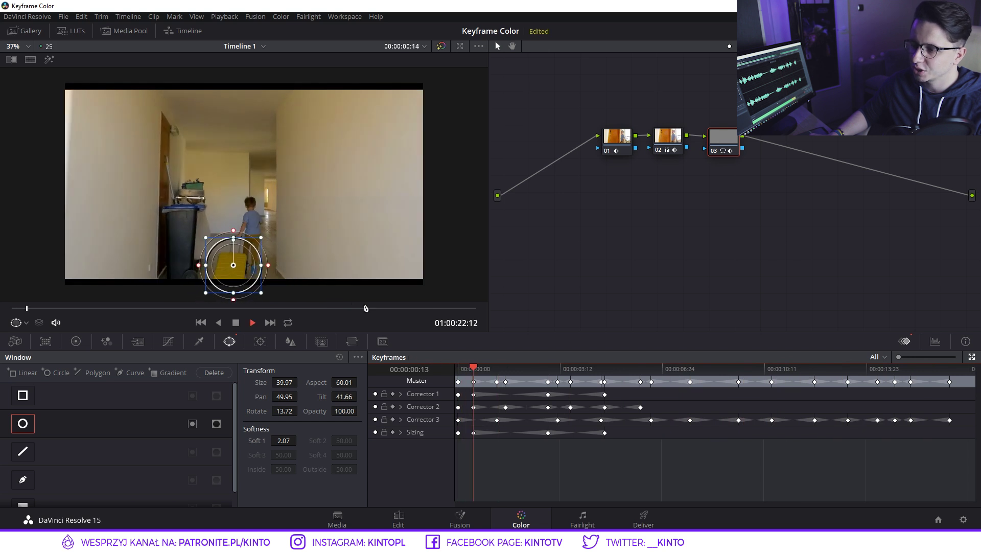
pyautogui.moveTo(681, 366); pyautogui.dragTo(759, 366)
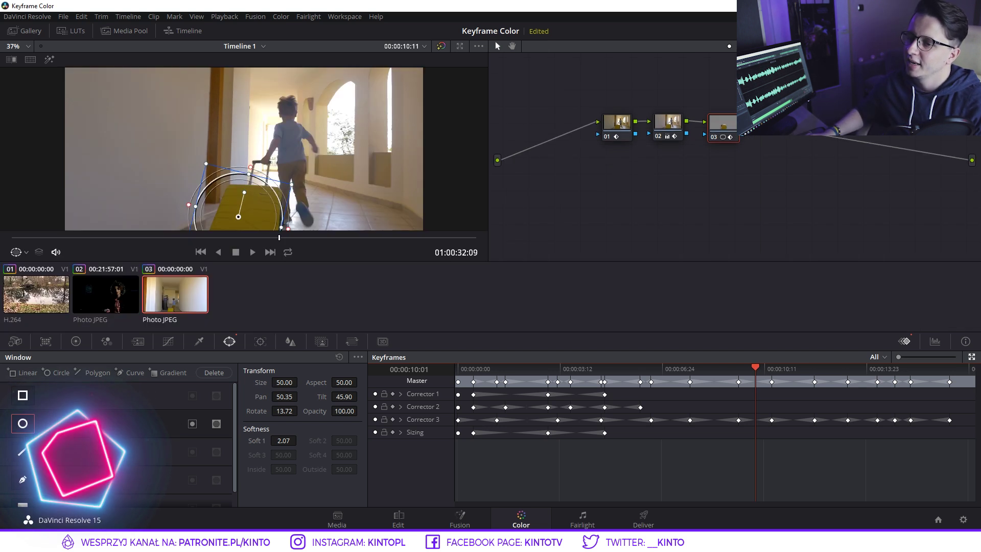
# Step: Scrub past the portrait's keyframed grade change, then play the pond clip's warm-to-cold dissolve
pyautogui.moveTo(507, 371); pyautogui.dragTo(626, 375)
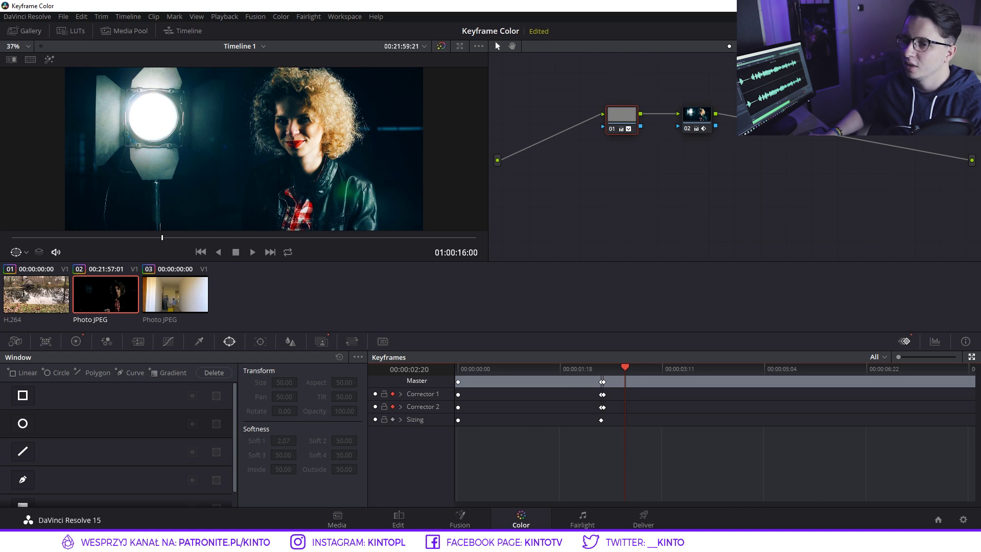
pyautogui.click(38, 301)
pyautogui.click(504, 367)
pyautogui.press('space')
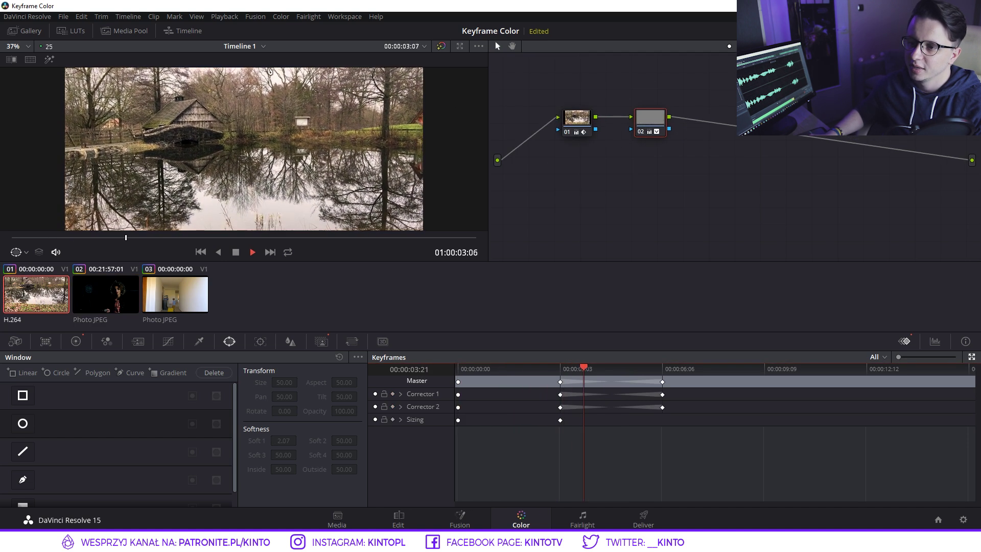
pyautogui.press('space')
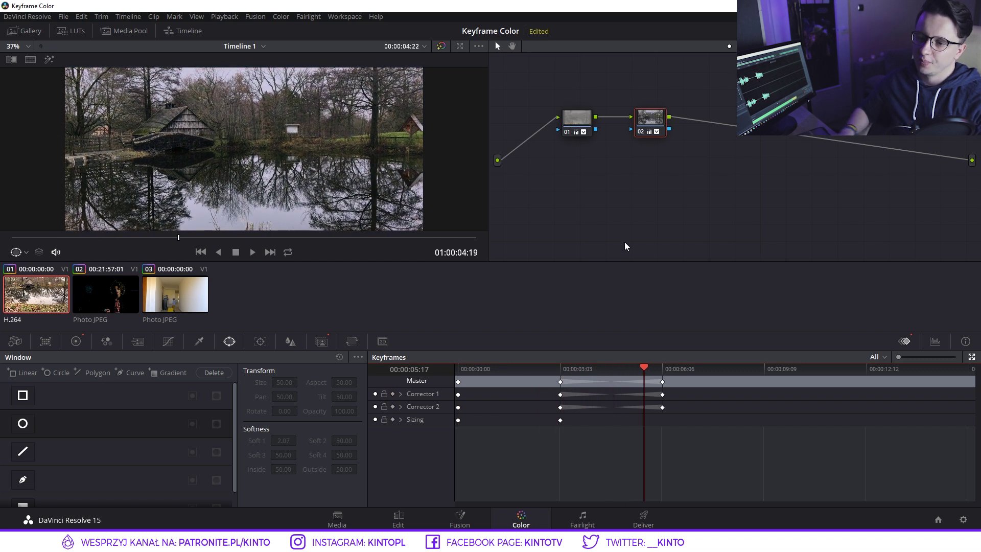